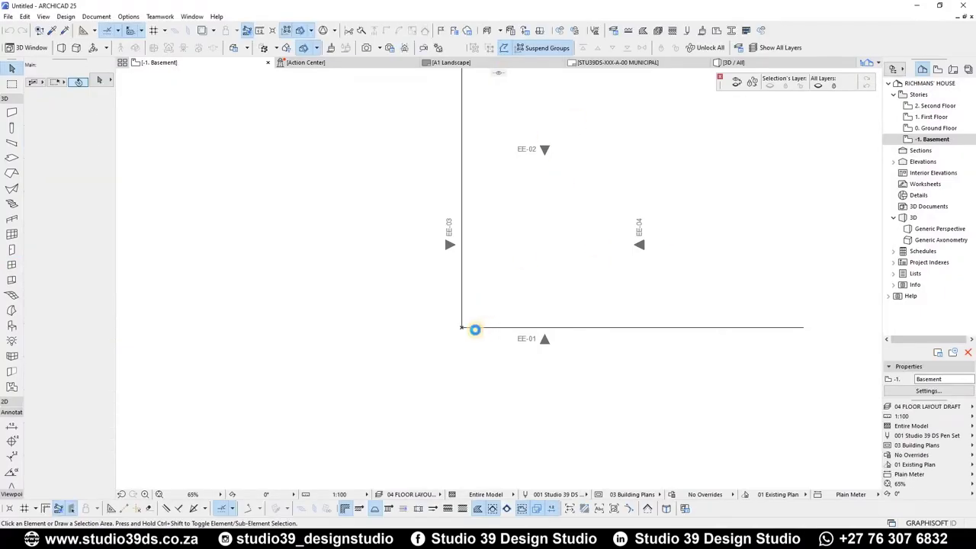
Step: Move the horizontal construction line level with the EE-03 marker and the vertical one in line with the EE-01 and EE-02 markers
click(561, 323)
click(563, 325)
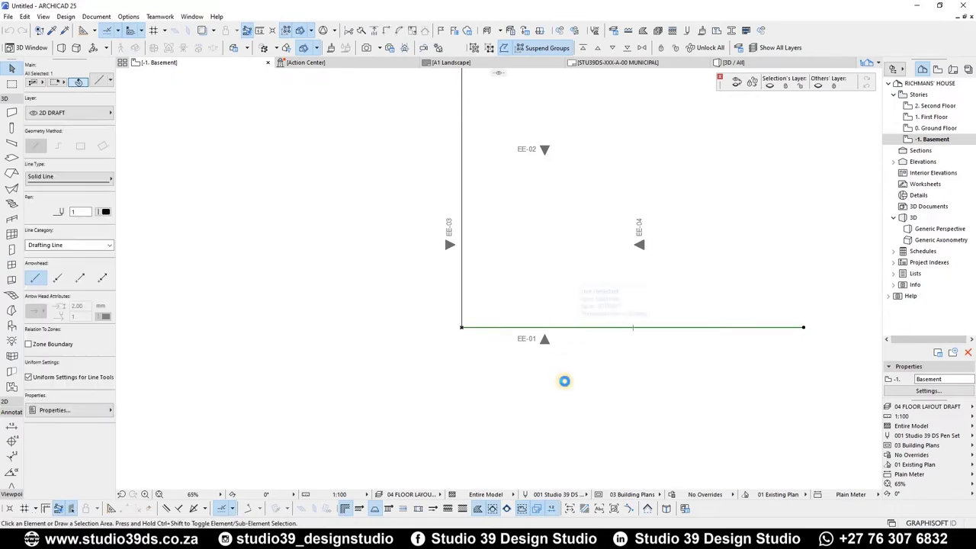
click(623, 440)
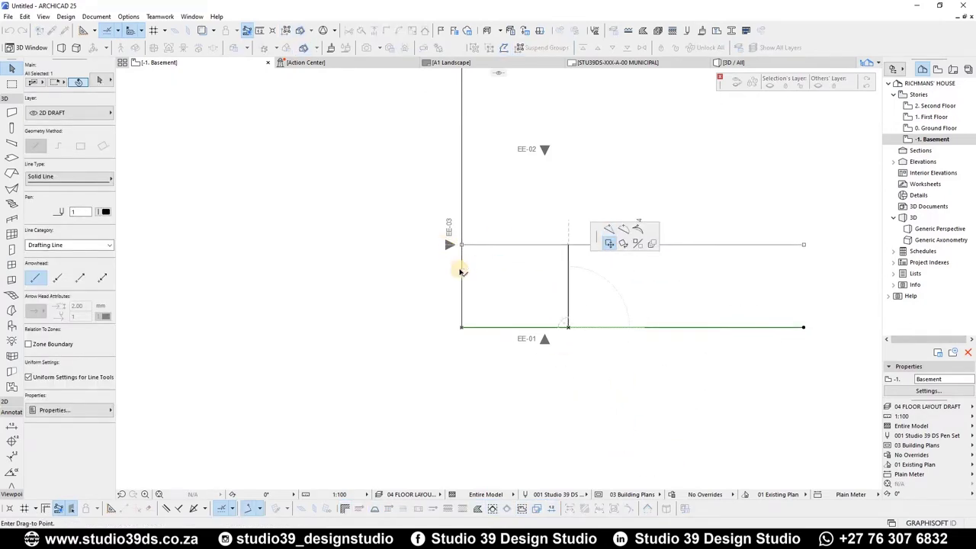
click(464, 268)
key(ctrl+d)
click(462, 272)
shift+click(545, 343)
key(Escape)
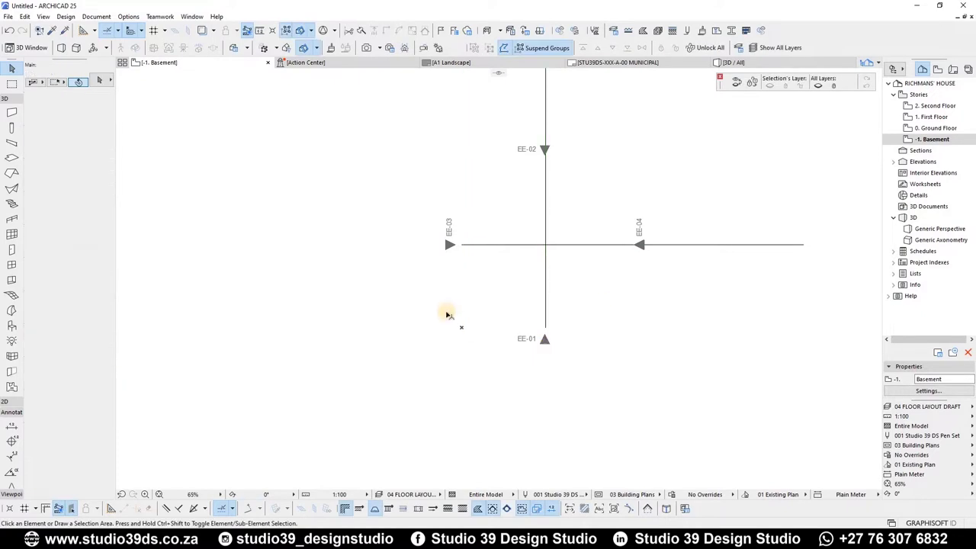
Step: Move both construction lines and all elevation markers together so the lines' intersection lies on the project origin
key(ctrl+a)
key(ctrl+d)
click(545, 244)
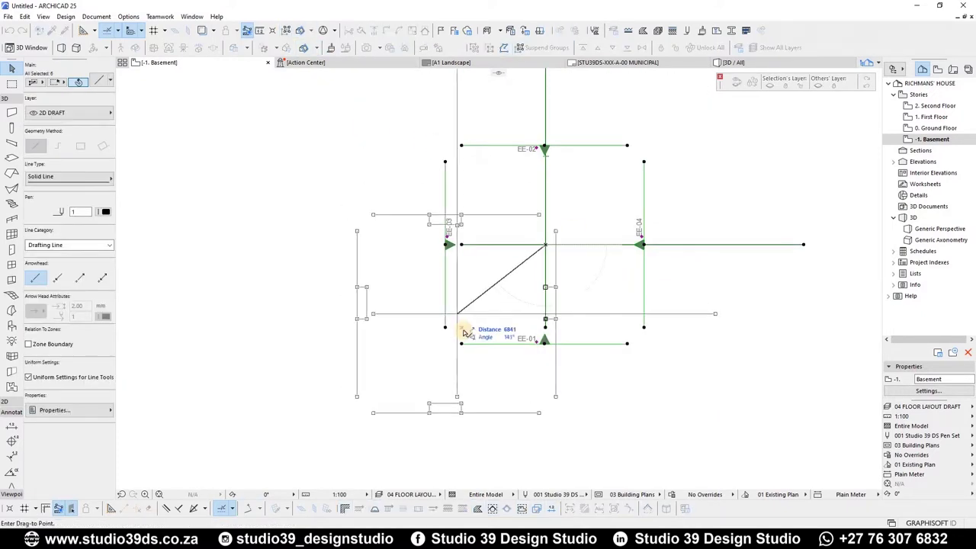
click(461, 328)
click(719, 204)
Step: Switch to the Ground Floor plan and open the East Elevation from its EE-04 marker
double_click(936, 128)
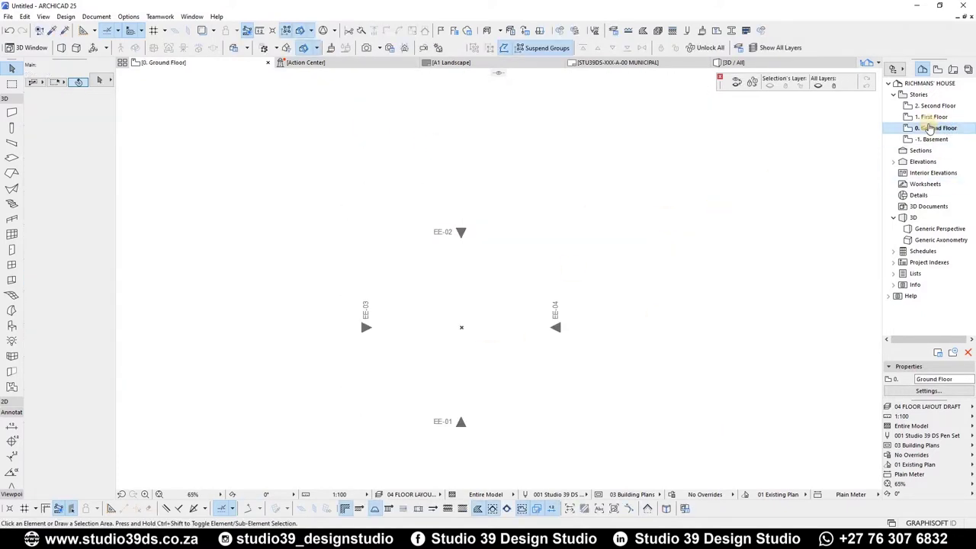
click(556, 328)
right_click(557, 332)
click(637, 102)
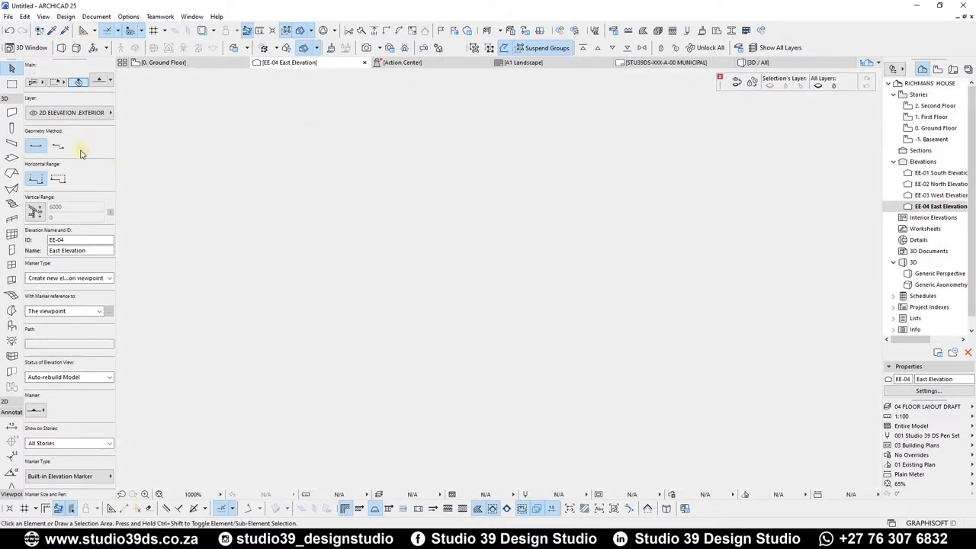
Step: Set the Ground Floor's height to the next story to 2720 in the story settings
right_click(937, 128)
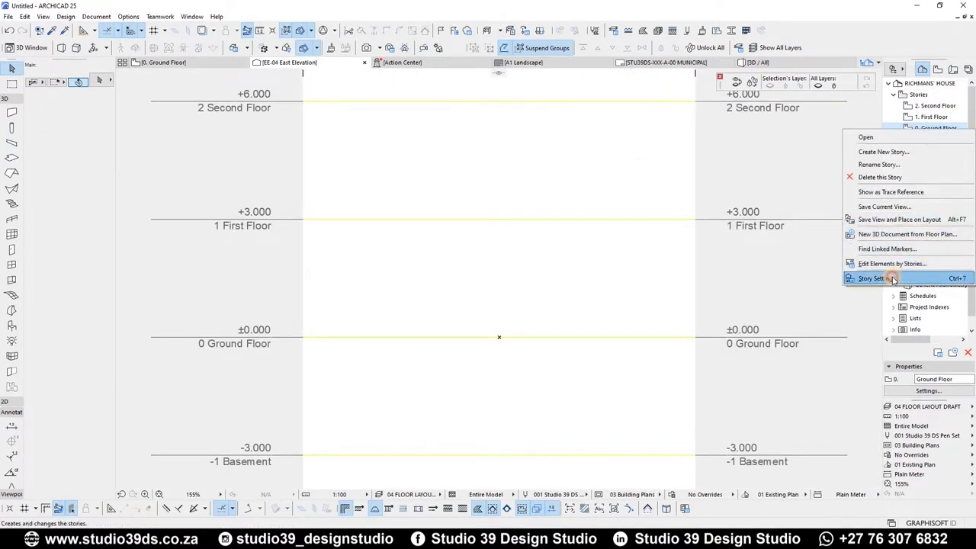
click(888, 278)
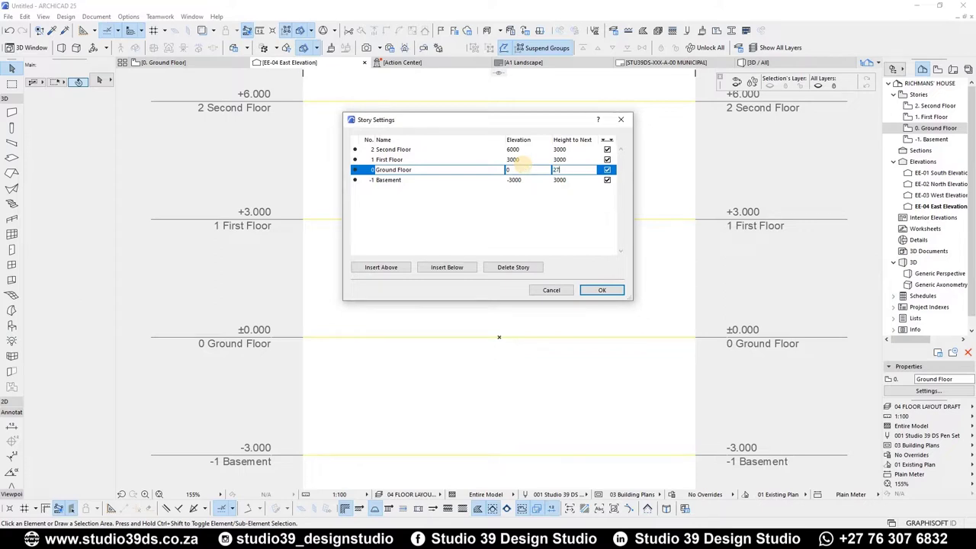
click(601, 291)
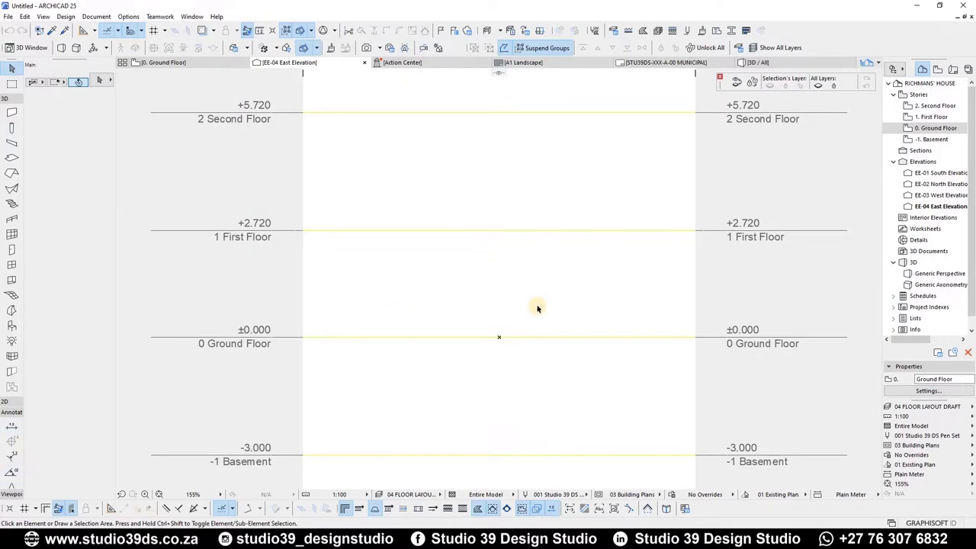
Step: Draw a horizontal line from the project origin along the Ground Floor level, past the elevation's right edge
key(l)
click(498, 336)
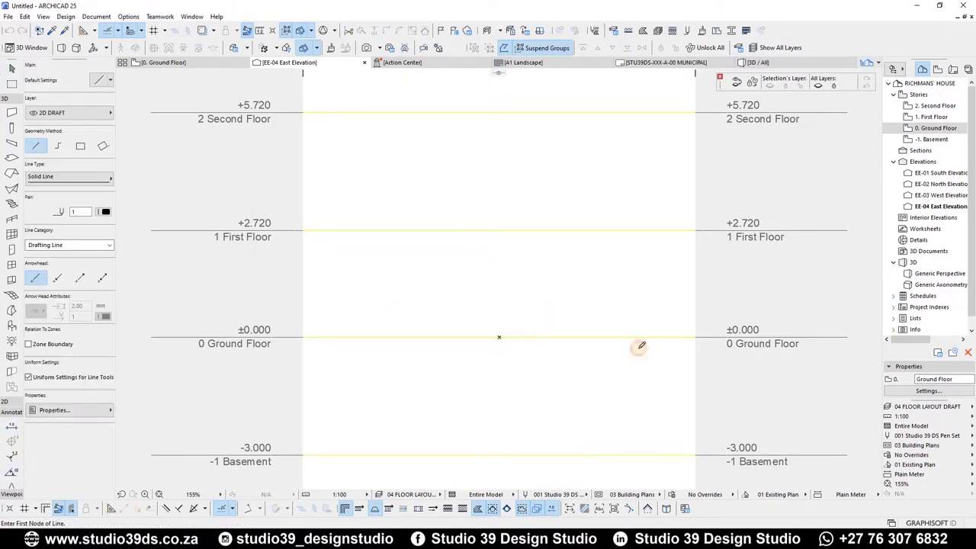
click(859, 336)
key(Escape)
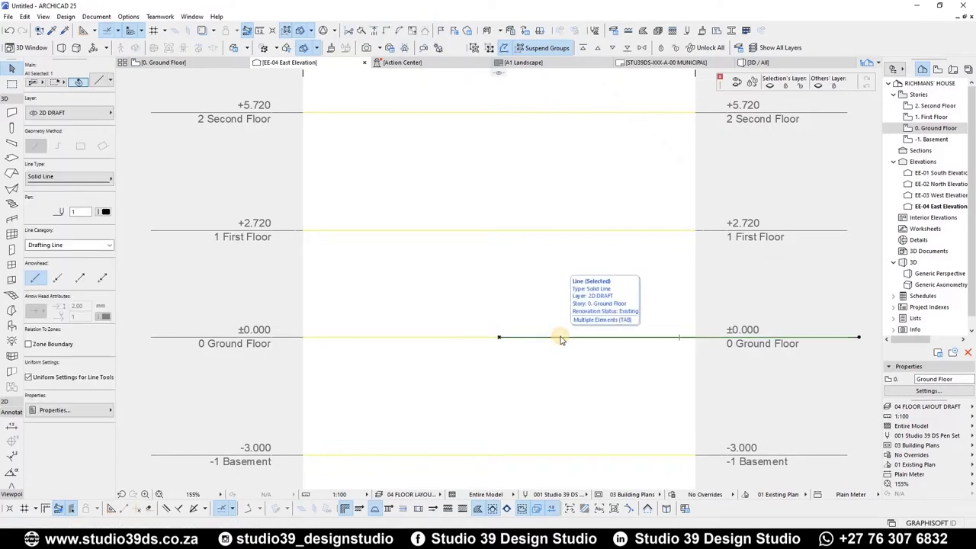
Step: Multiply the horizontal line upward to the First Floor level using Spread with a spacing of 340
key(ctrl+u)
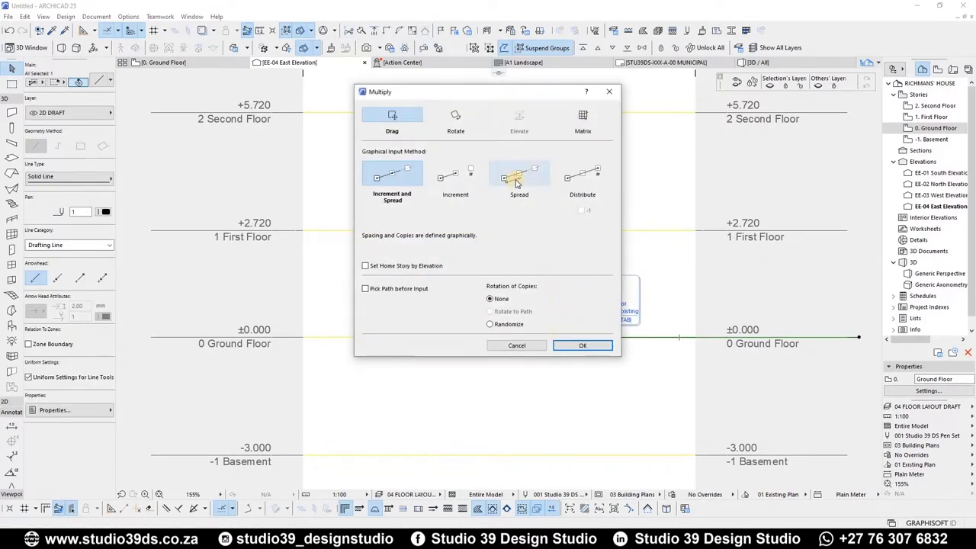
click(519, 176)
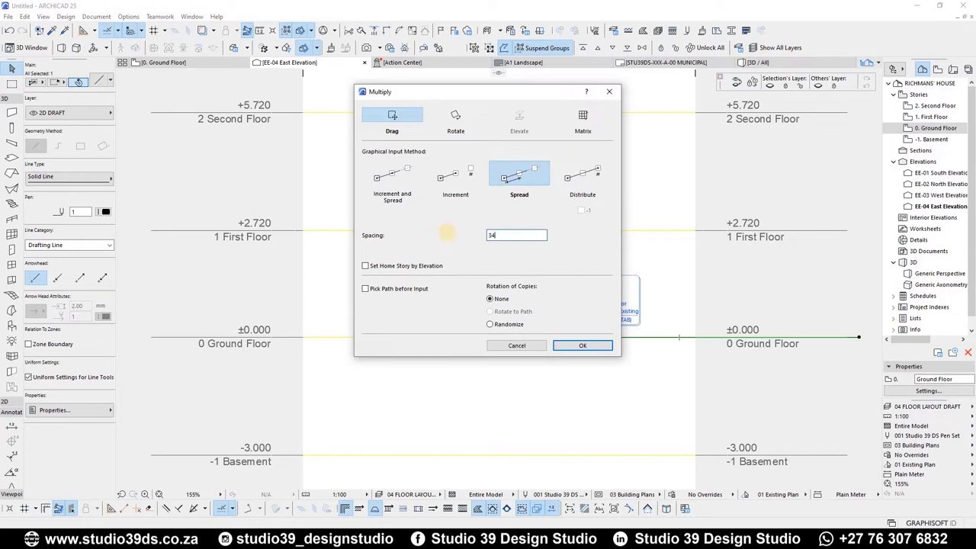
click(582, 346)
click(594, 337)
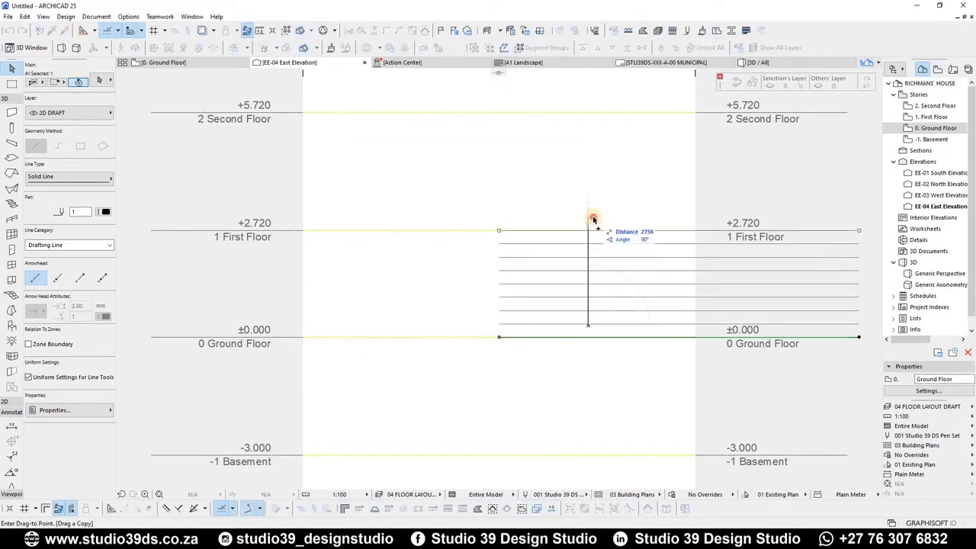
click(592, 229)
Step: Draw a vertical line up from the project origin and shift it down so it crosses the Ground Floor level
click(499, 337)
click(498, 150)
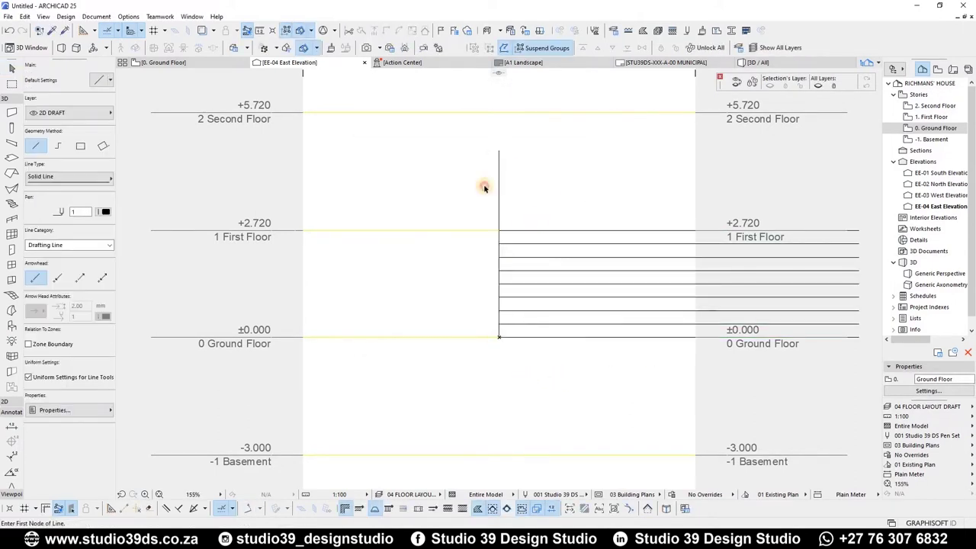
key(ctrl+d)
click(532, 137)
click(531, 211)
Step: Multiply the vertical line to the right, across the horizontal lines, using Spread with a spacing of 560
key(ctrl+u)
click(583, 350)
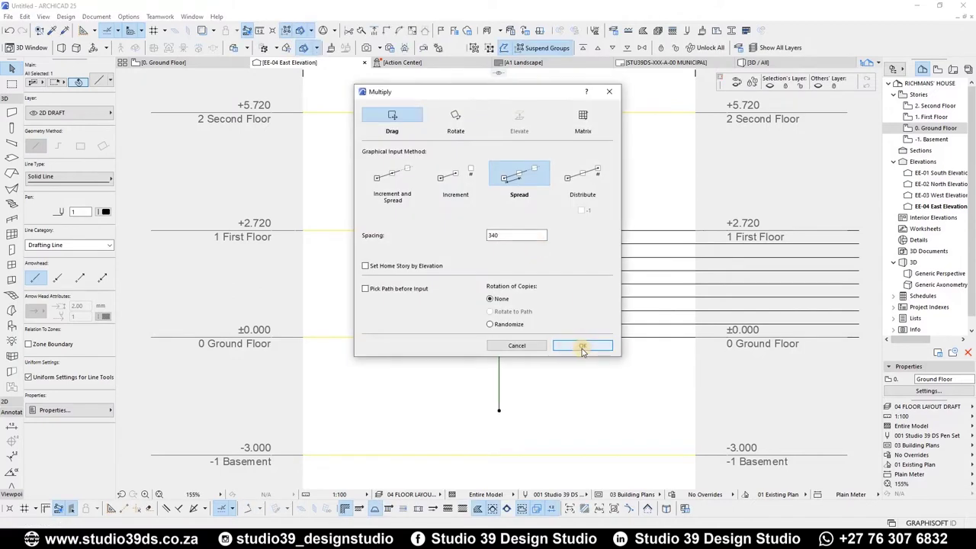
double_click(494, 235)
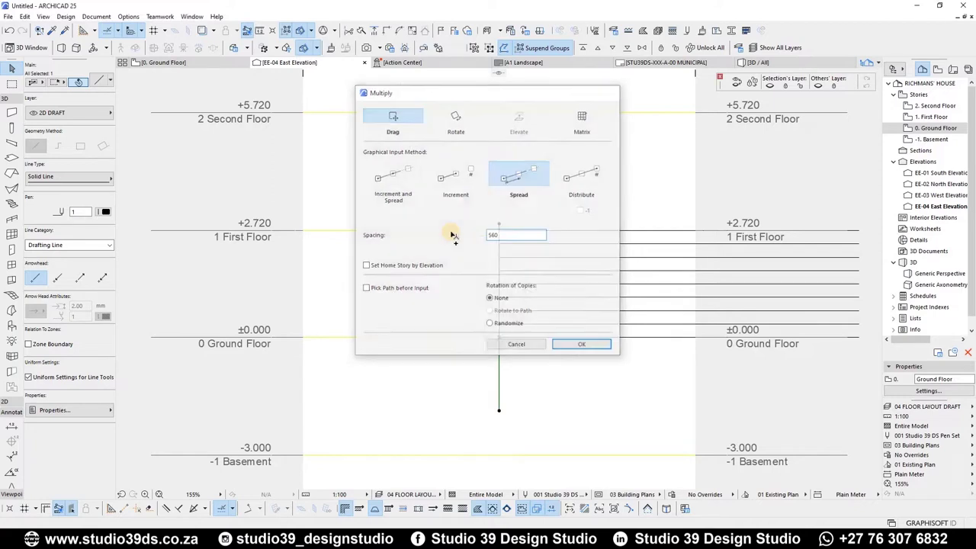
key(Return)
click(508, 355)
click(719, 364)
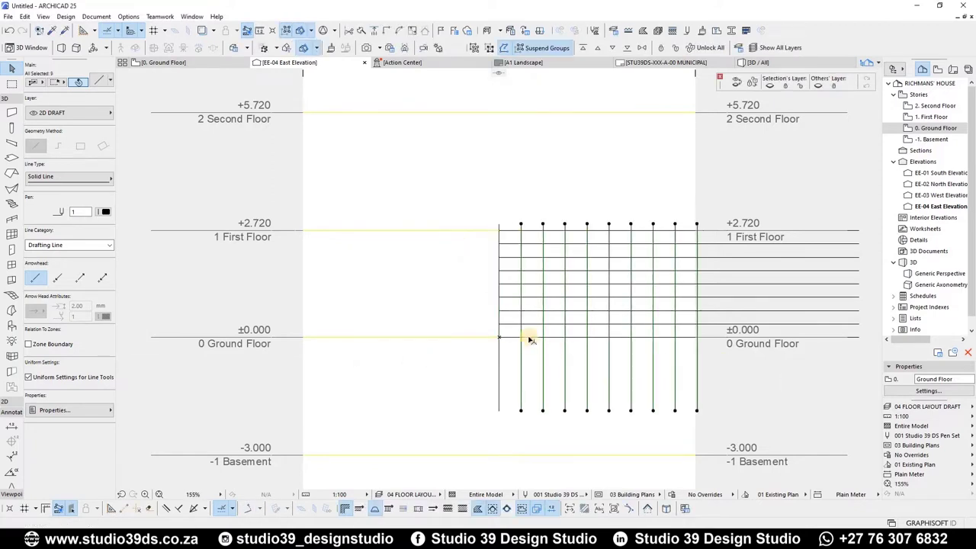
Step: Draw a diagonal line from the project origin to the opposite corner of the first grid cell
key(Escape)
key(l)
click(499, 337)
click(520, 324)
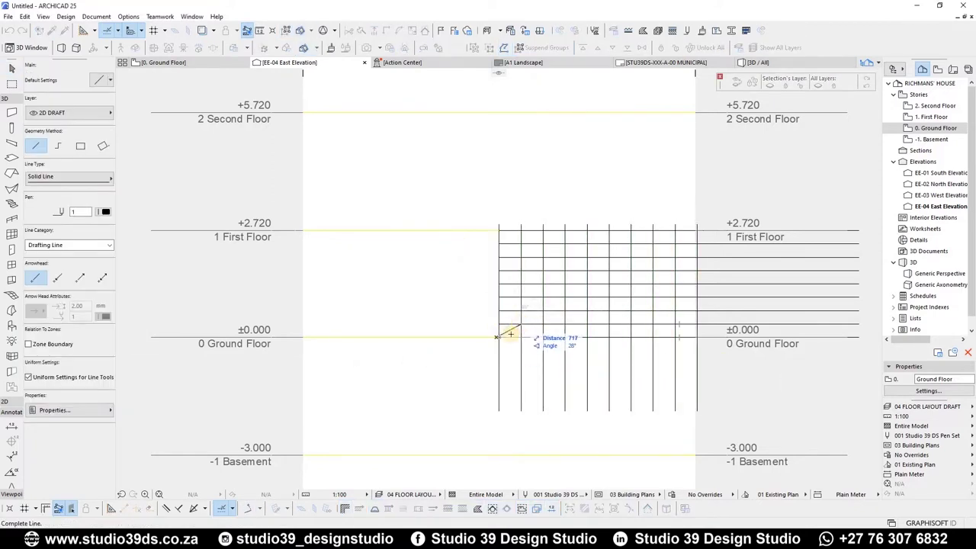
key(Escape)
Step: Extend the diagonal line up to the First Floor level line with Adjust
click(512, 331)
scroll(482, 320, up, 2)
middle_drag(482, 320, 338, 285)
key(ctrl+minus)
click(534, 157)
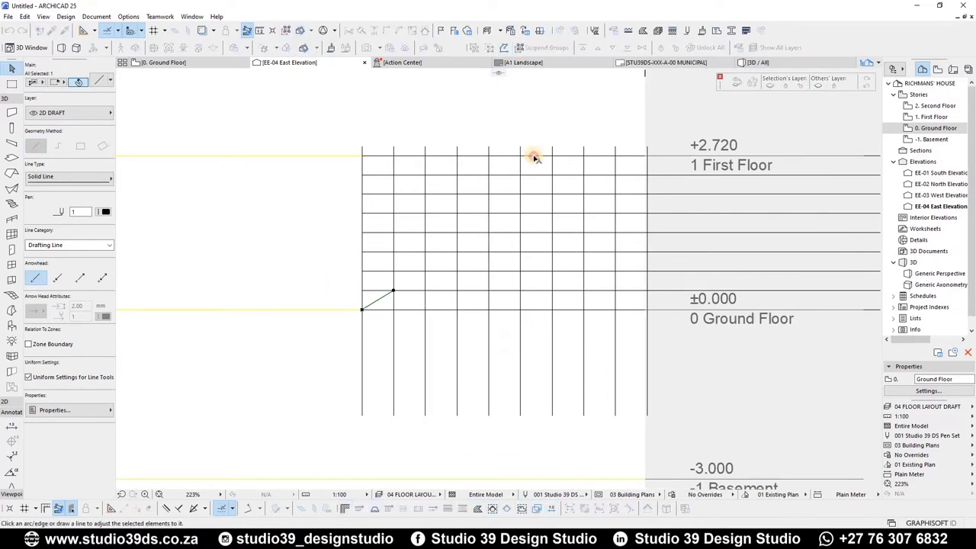
key(Escape)
Step: Trim the vertical and horizontal grid lines back to the diagonal, removing the parts above and left of it
ctrl+click(362, 286)
ctrl+click(583, 150)
drag(365, 114, 660, 157)
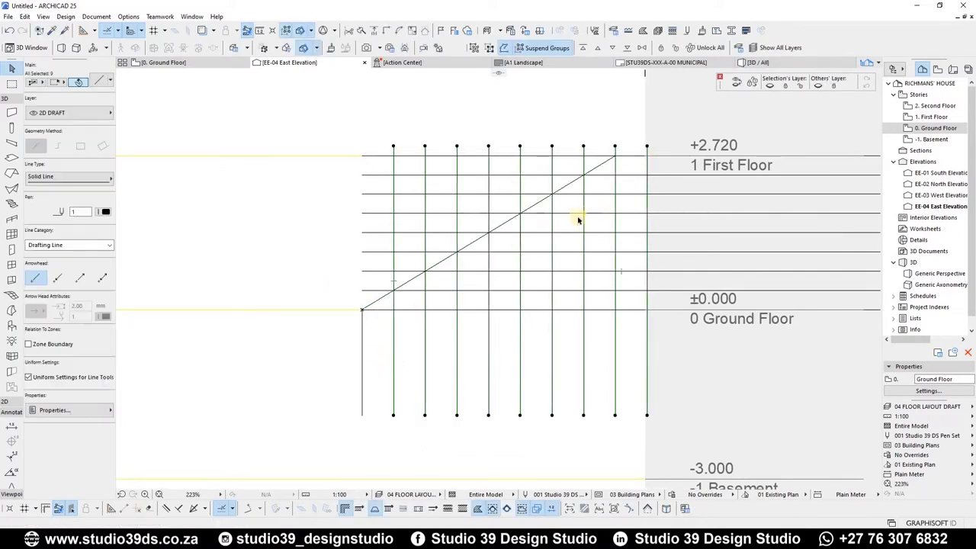
key(ctrl+slash)
click(443, 261)
click(223, 251)
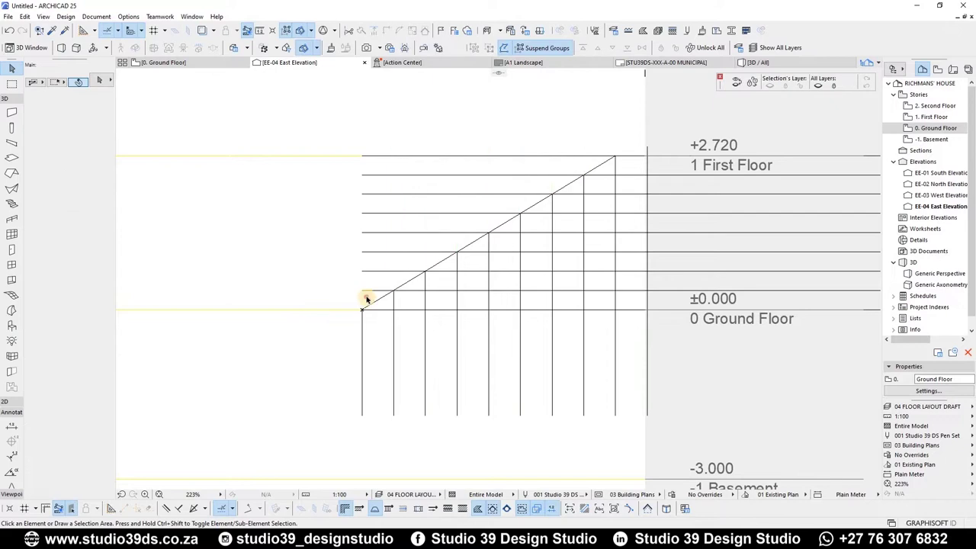
drag(366, 298, 313, 119)
ctrl+click(449, 257)
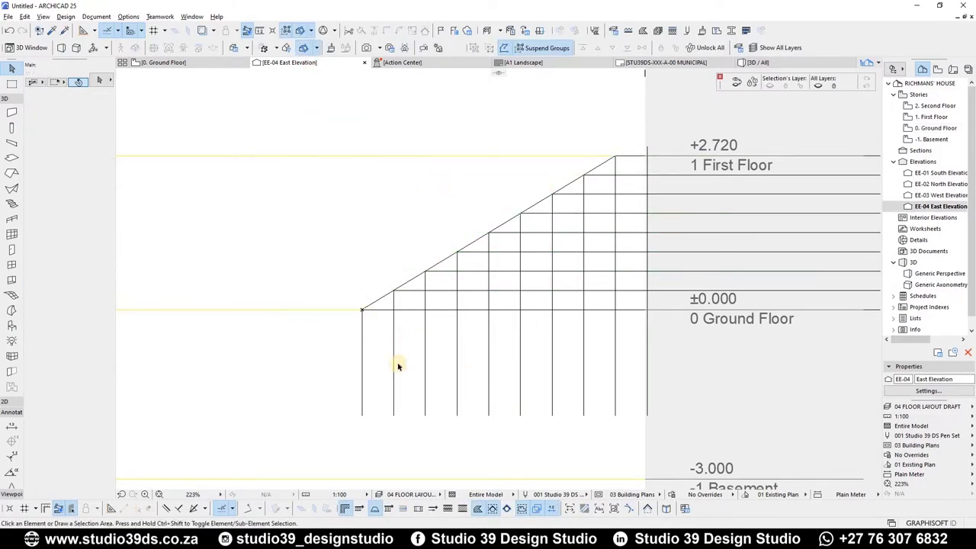
Step: Draw a stepped polyline through the grid intersections along the diagonal, from the project origin to one tread beyond the top at First Floor level
click(19, 101)
click(11, 153)
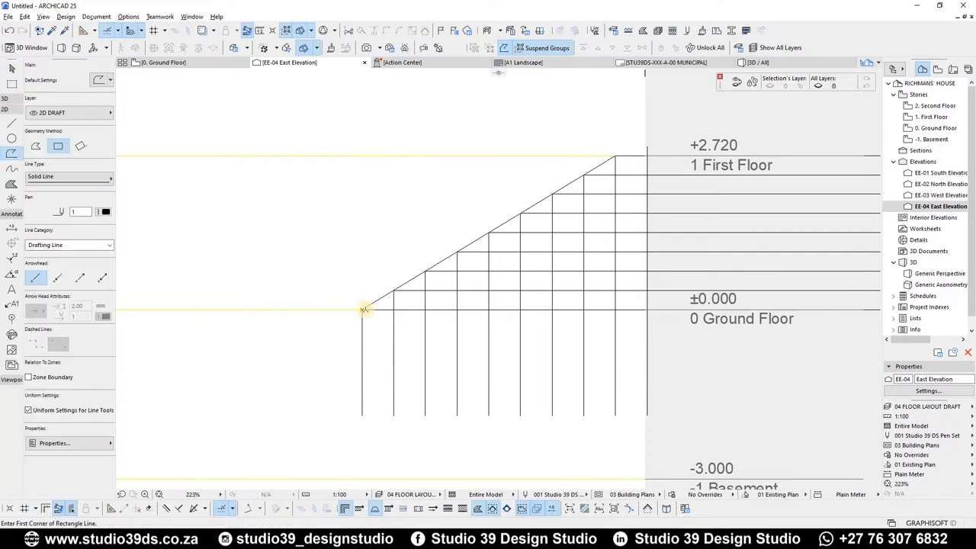
click(36, 146)
click(363, 310)
click(393, 310)
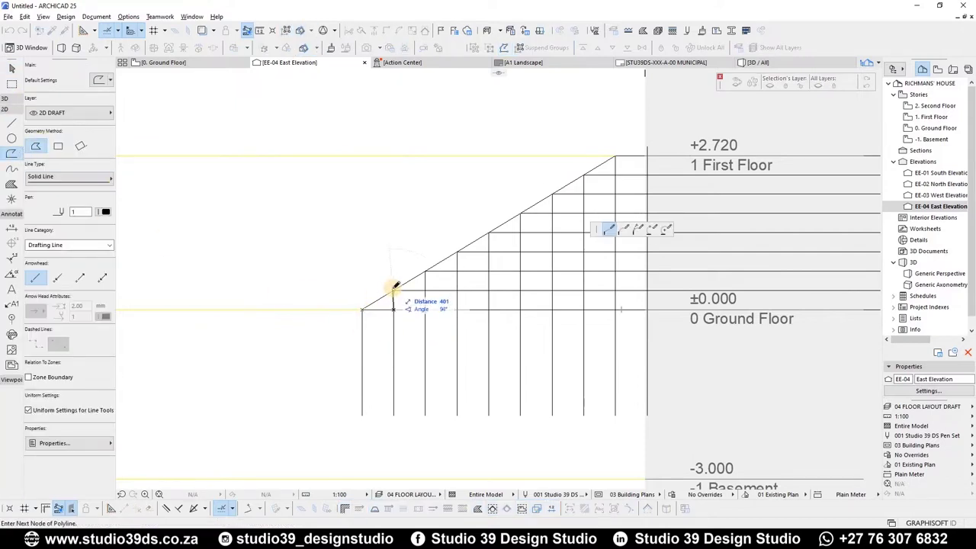
click(393, 290)
click(424, 290)
click(424, 271)
click(457, 272)
click(457, 252)
click(489, 252)
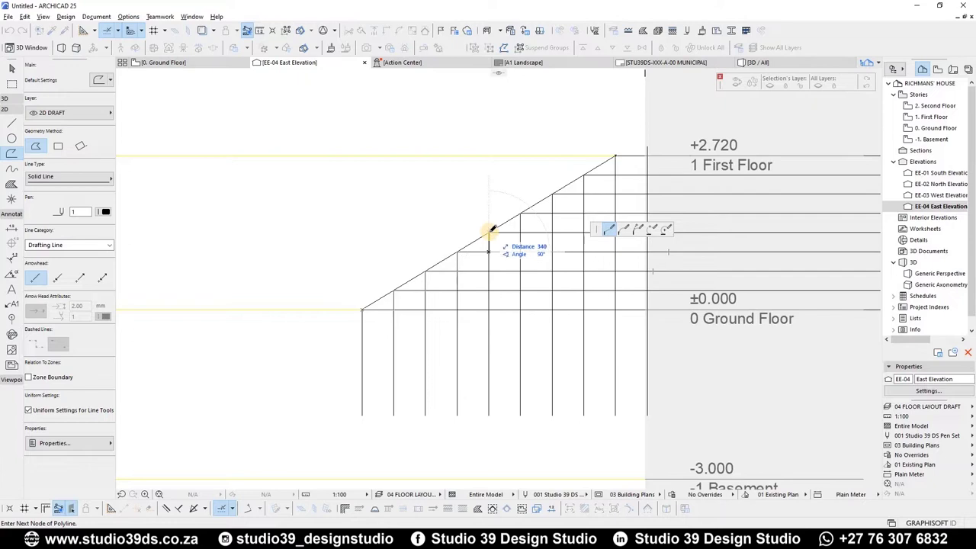
click(489, 233)
click(519, 233)
click(520, 213)
click(552, 196)
click(584, 177)
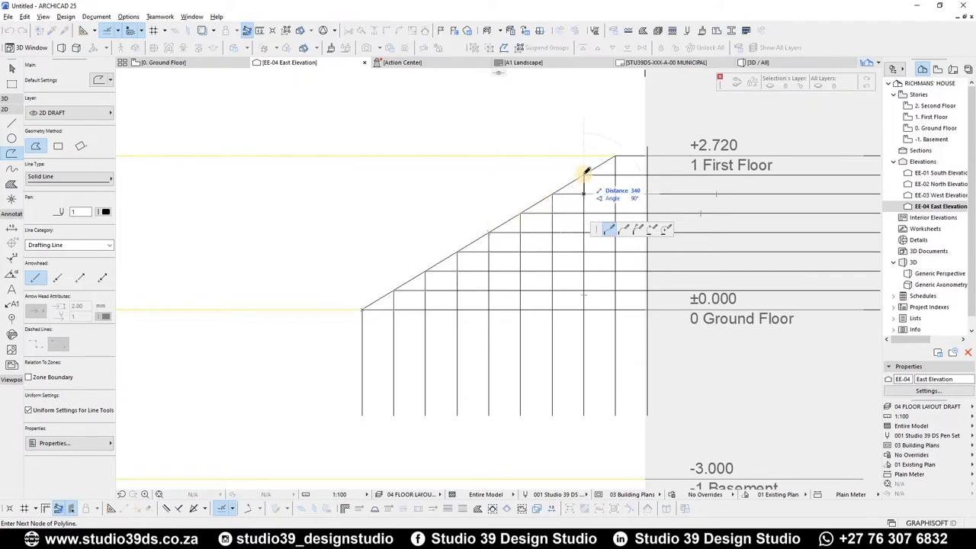
click(615, 157)
double_click(647, 156)
key(Escape)
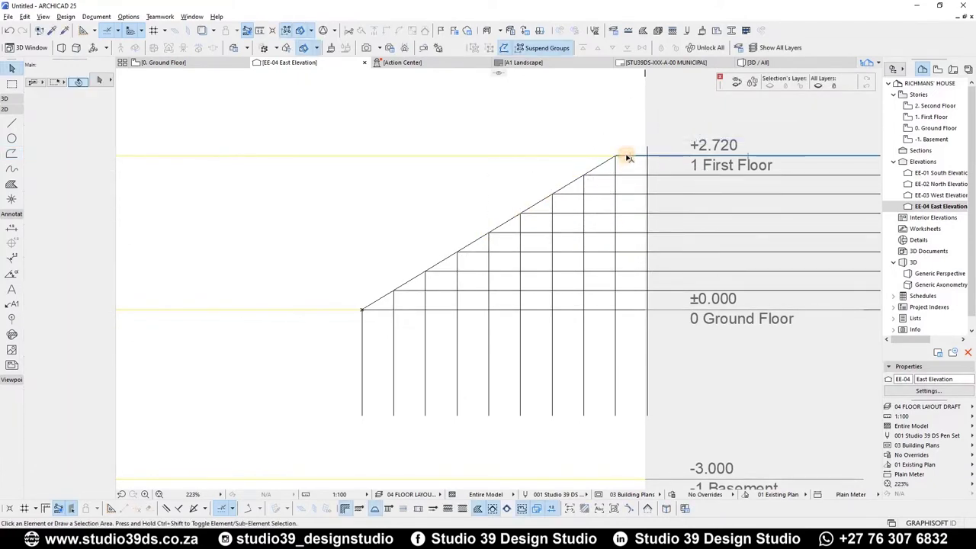
Step: Offset a copy of the stepped polyline downward by one grid spacing to form the stair's lower edge
click(646, 156)
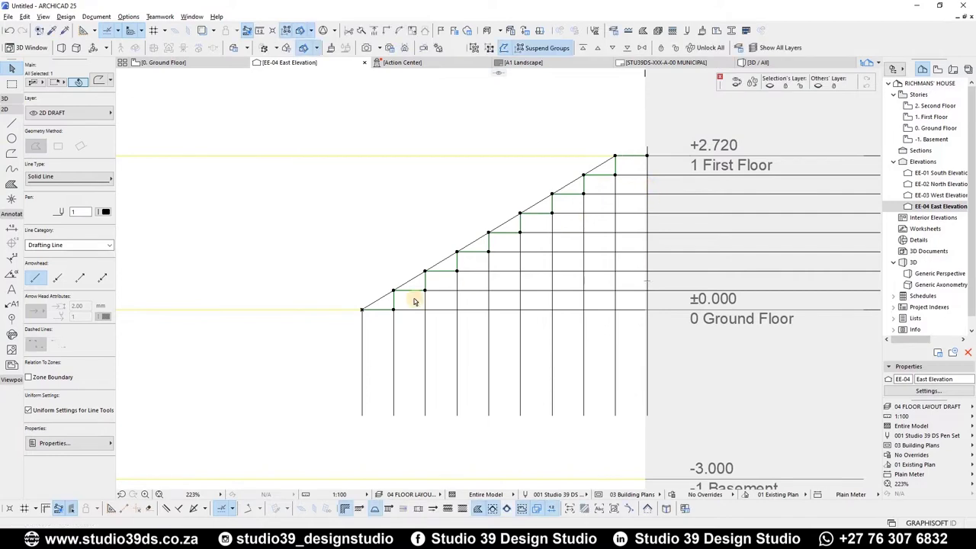
click(478, 251)
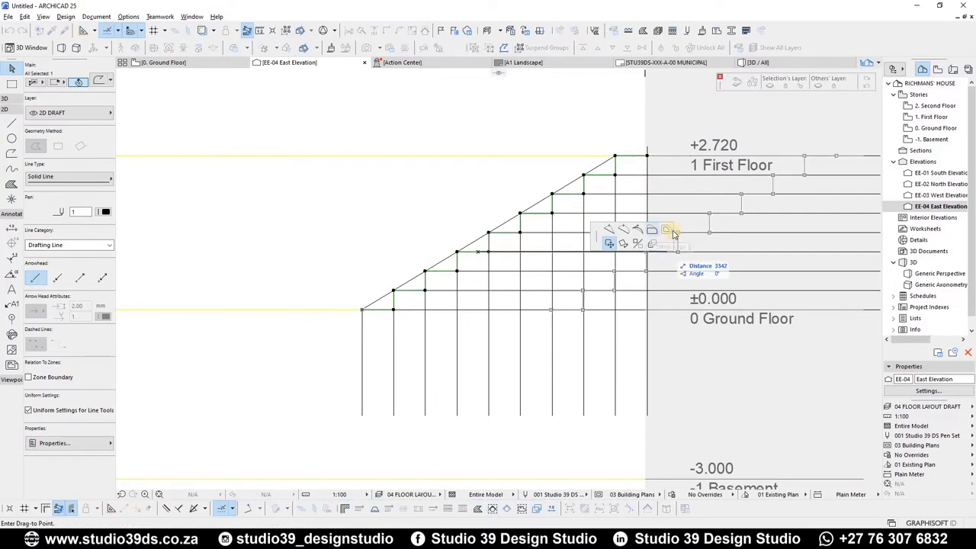
click(669, 230)
click(476, 271)
click(443, 353)
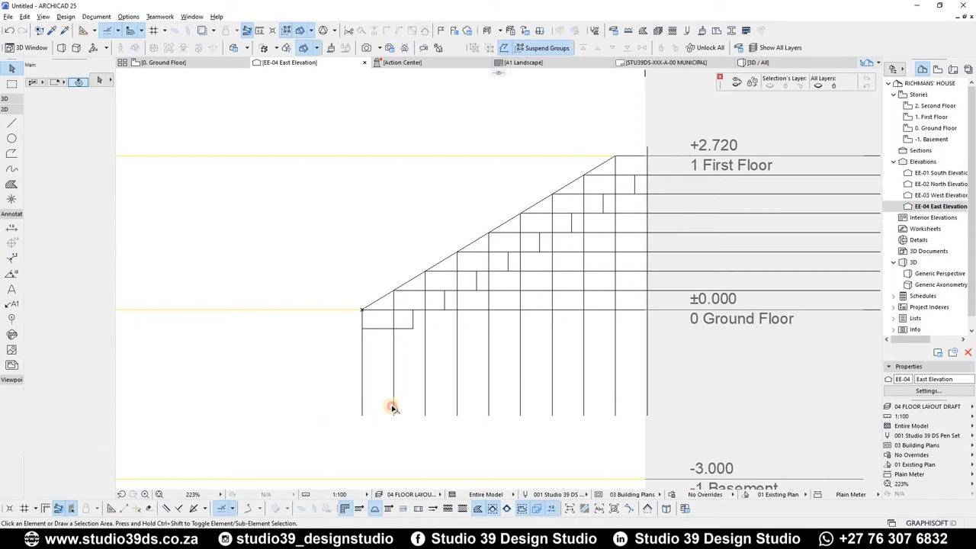
Step: Delete the vertical and horizontal grid lines, keeping both stepped polylines and the diagonal
drag(393, 408, 658, 401)
key(Delete)
drag(761, 145, 724, 324)
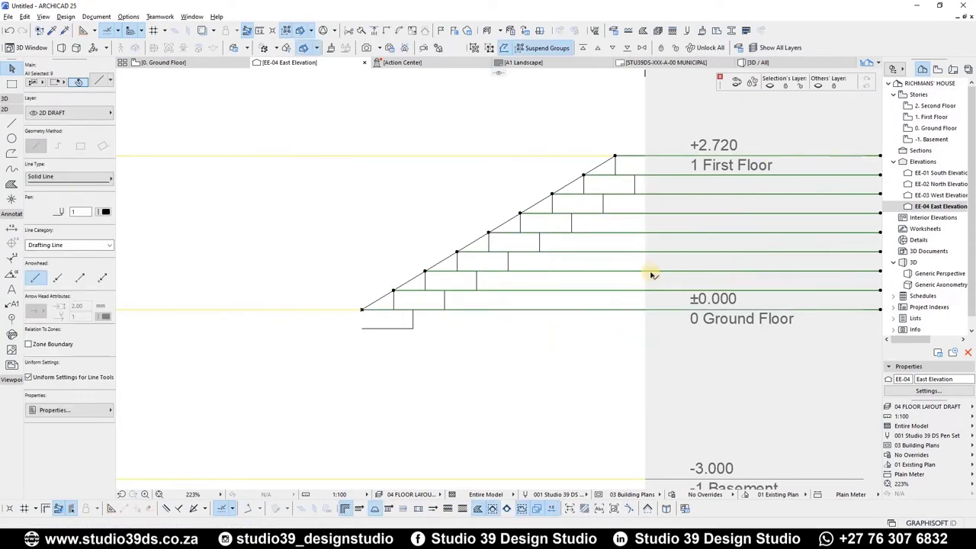
key(Delete)
drag(544, 268, 508, 230)
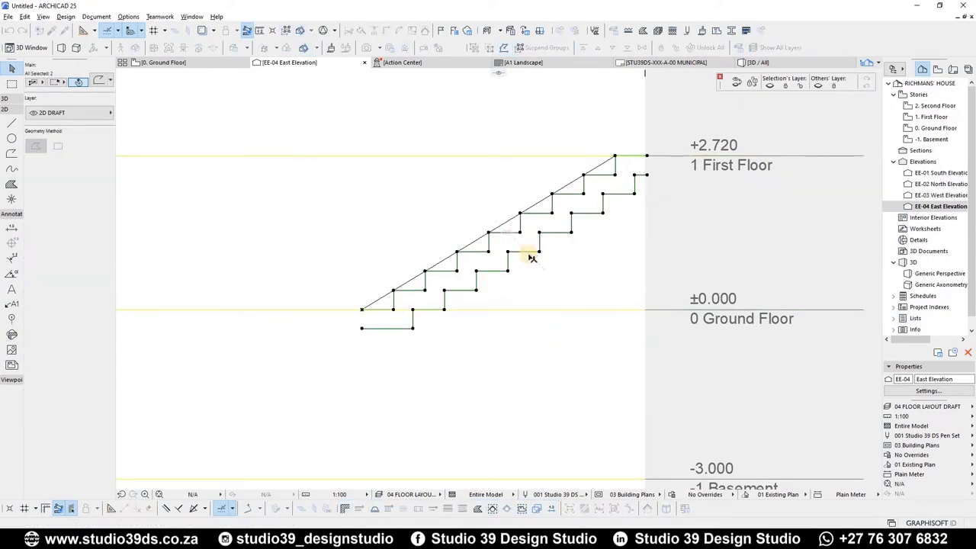
key(ctrl+z)
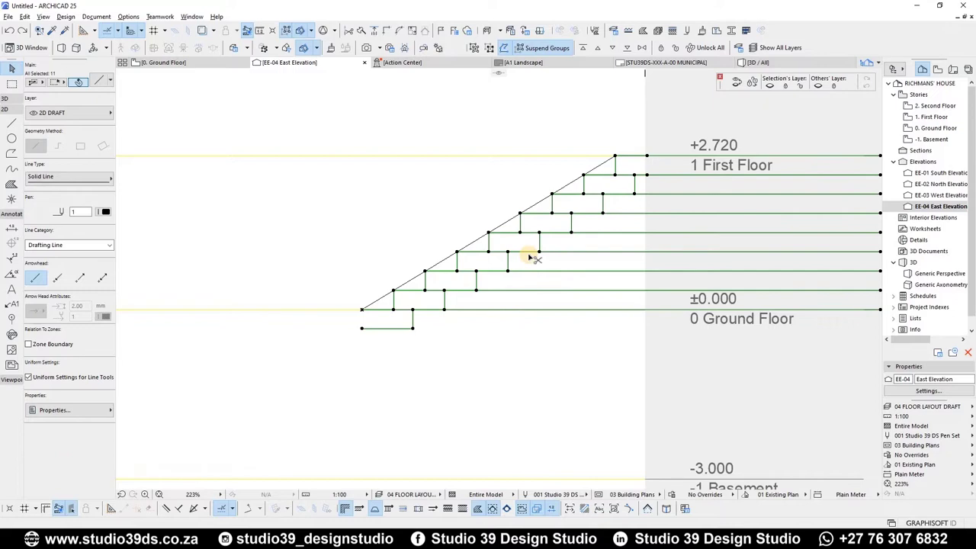
key(ctrl+shift+z)
Step: Return to the Ground Floor plan
key(F2)
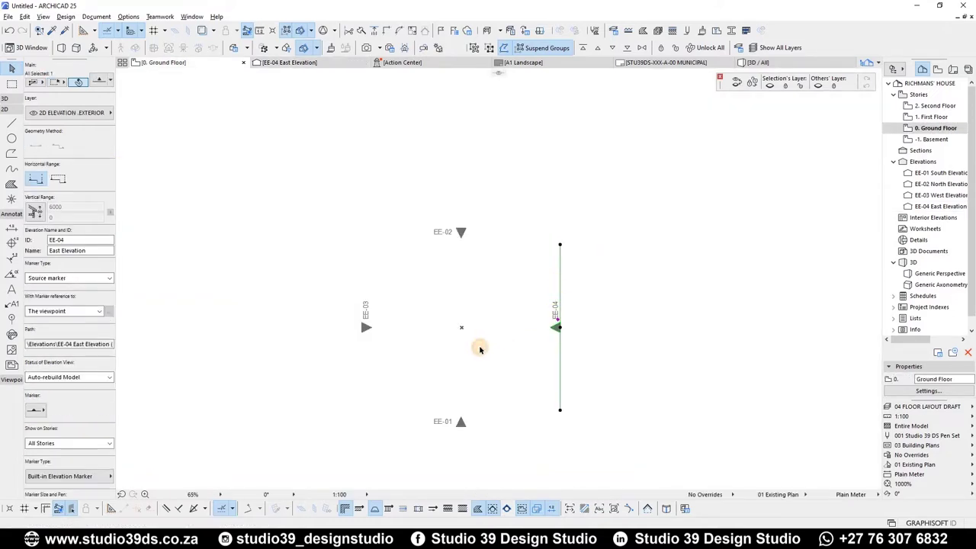
Step: Paste the two copied stepped polylines into the Ground Floor plan at their original position, starting from the project origin
click(480, 349)
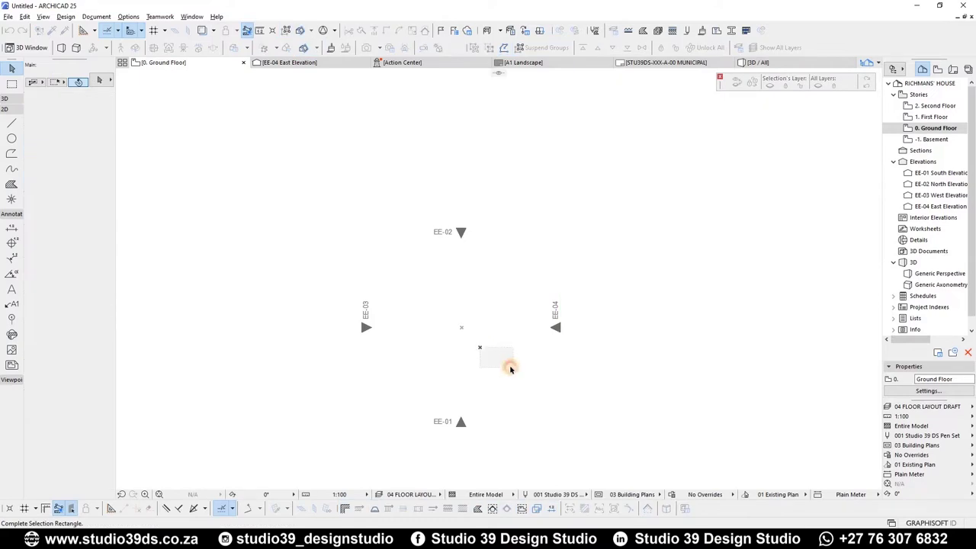
click(510, 367)
key(ctrl+v)
click(503, 361)
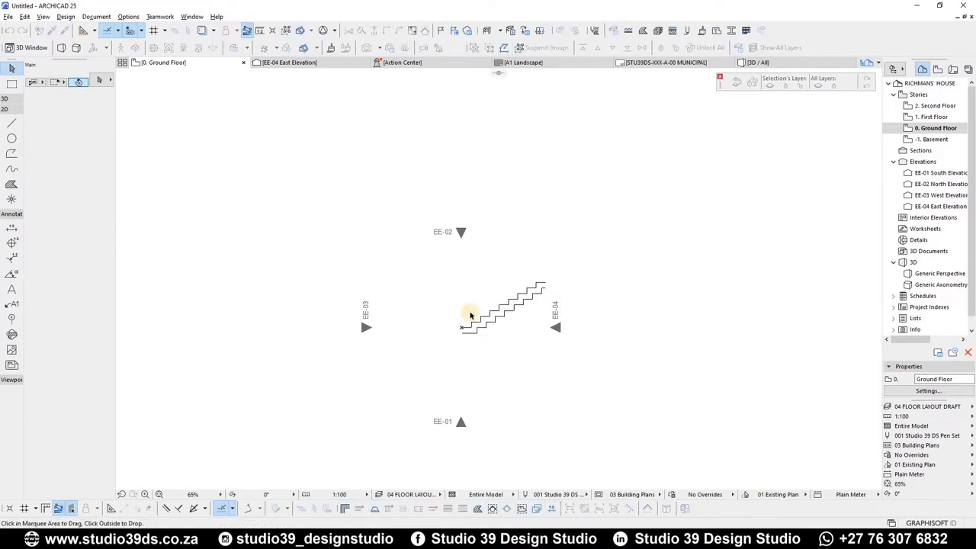
Step: Rotate both stepped polylines 90° counterclockwise about the project origin
scroll(470, 312, up, 4)
click(482, 349)
key(ctrl+e)
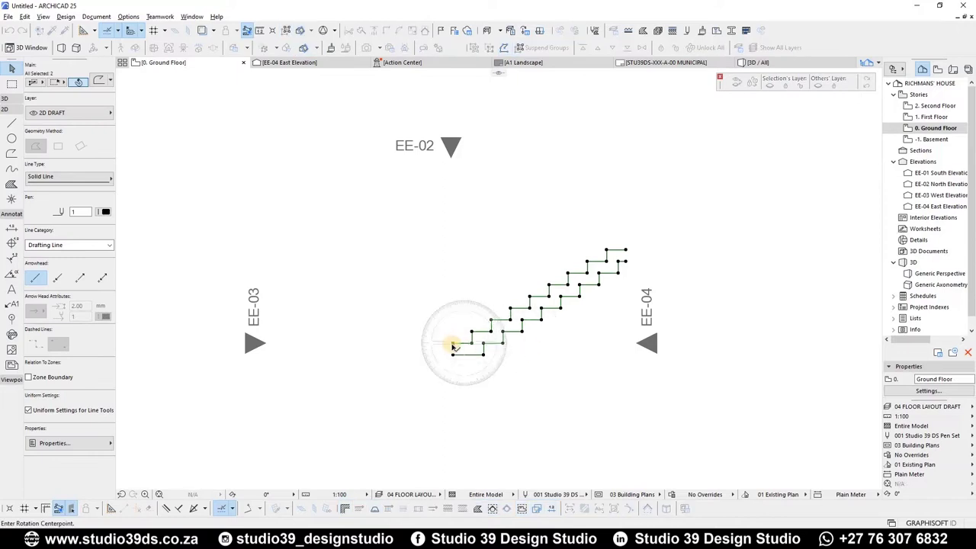
click(452, 343)
click(577, 318)
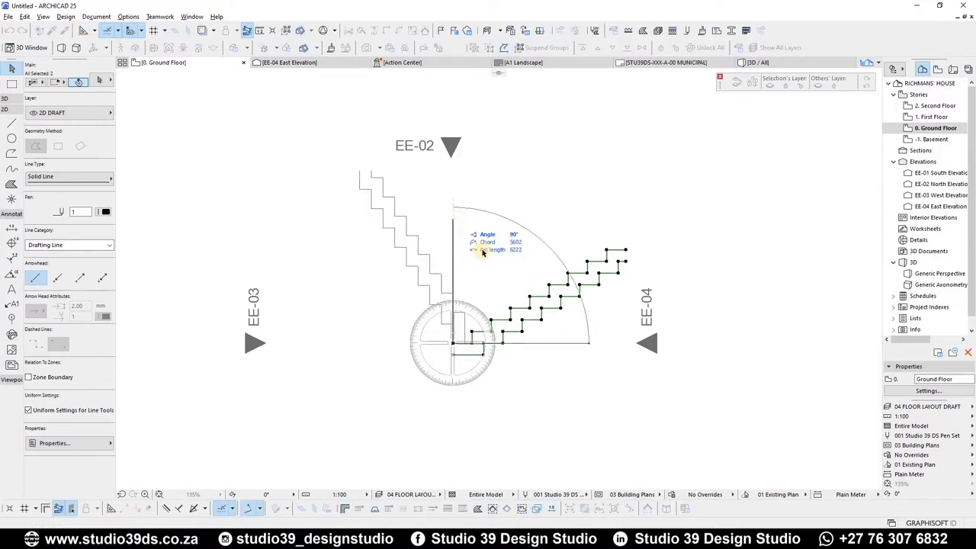
click(453, 246)
key(Escape)
Step: Start the Shell tool with a basic structure made of ST-06 Reinforced Concrete - Structural
click(5, 98)
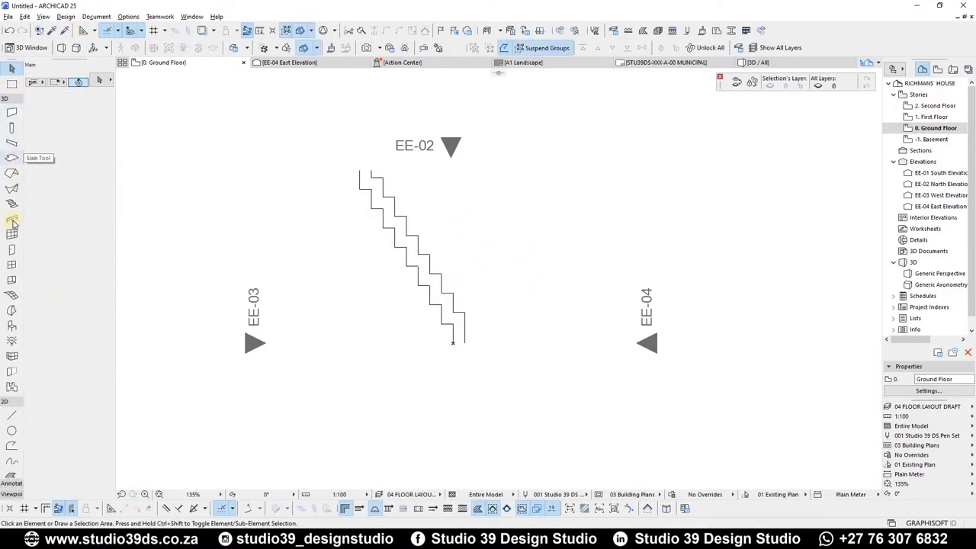
click(17, 190)
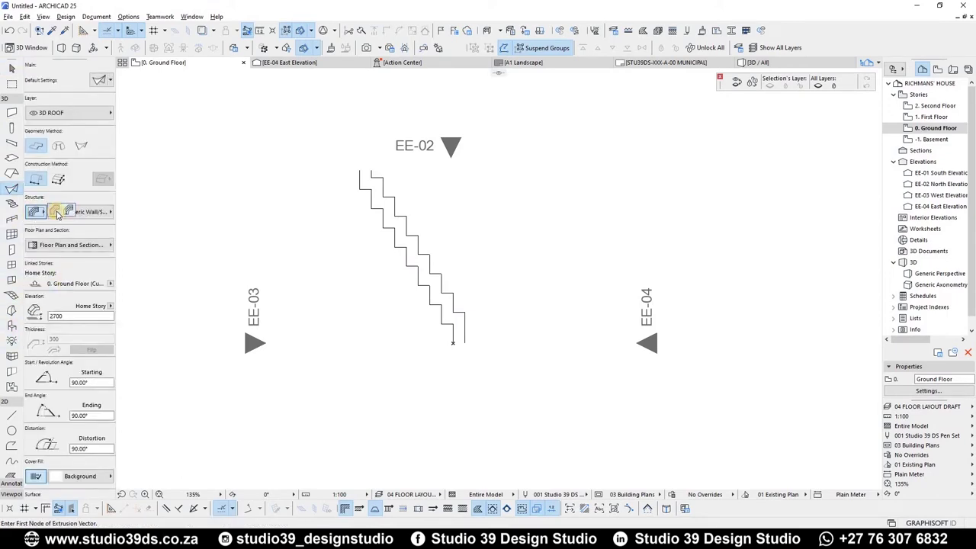
click(58, 215)
click(83, 214)
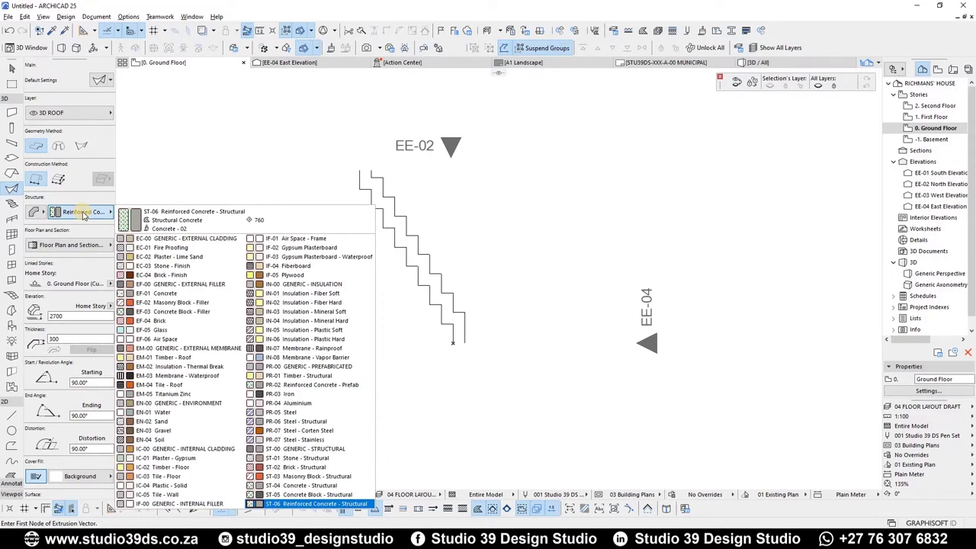
click(485, 192)
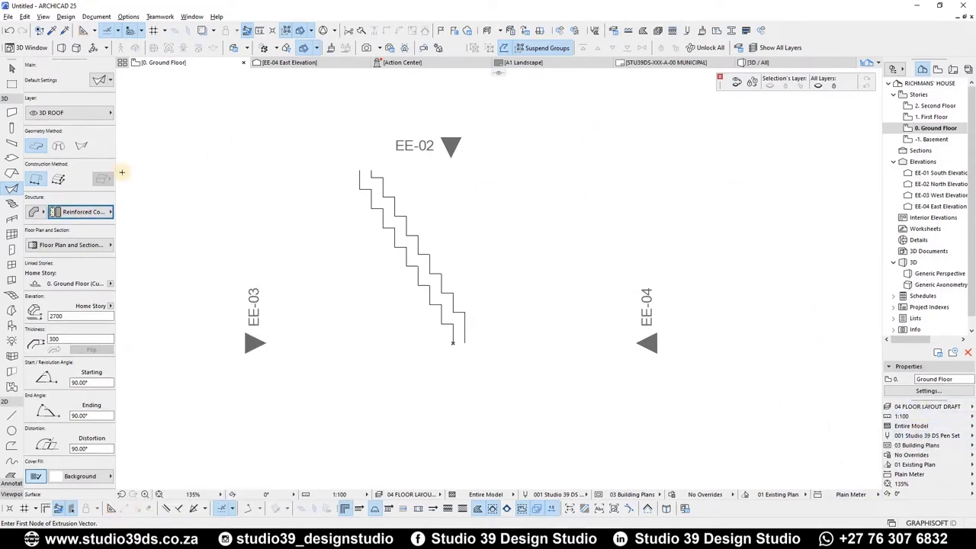
Step: Set the shell defaults to the 3D STAIR layer, detailed construction method, thickness 340 and home story elevation 0
click(87, 112)
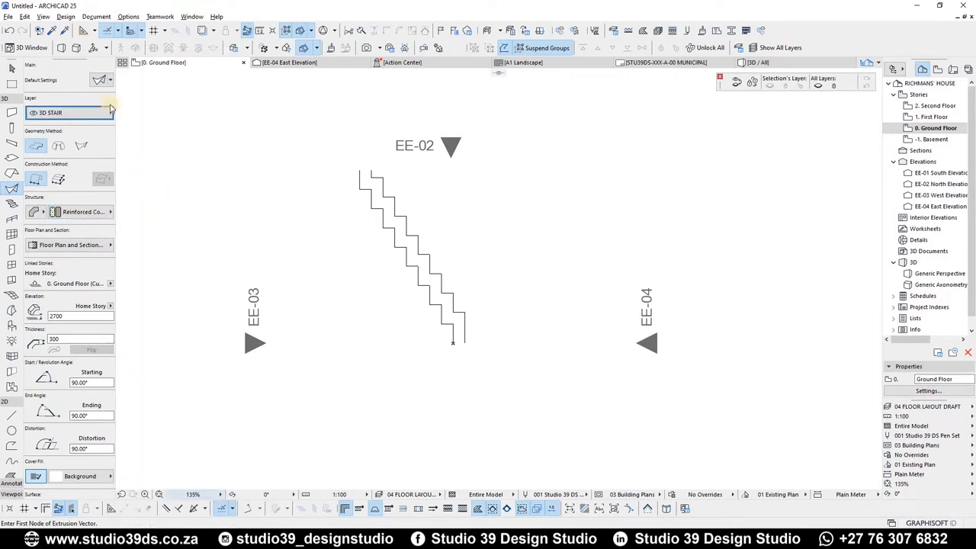
click(175, 491)
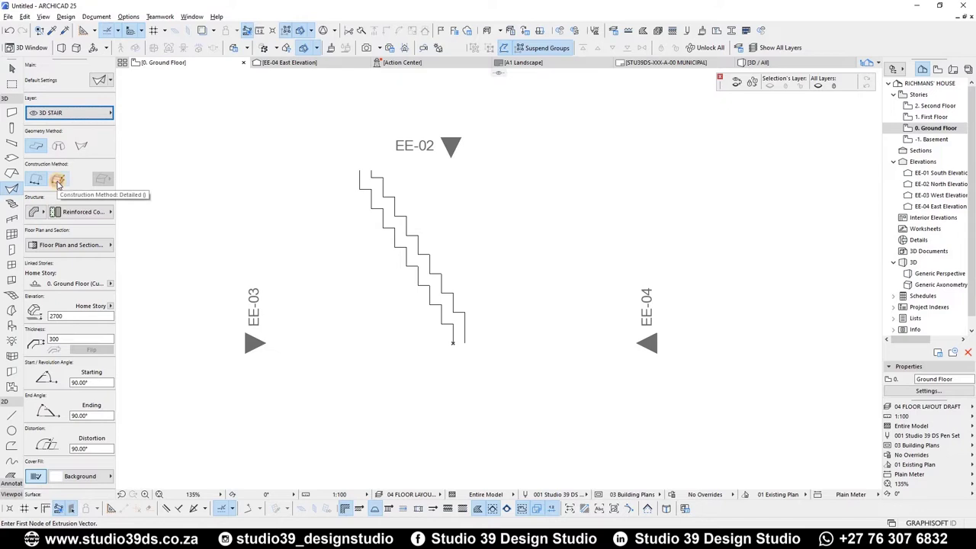
click(58, 181)
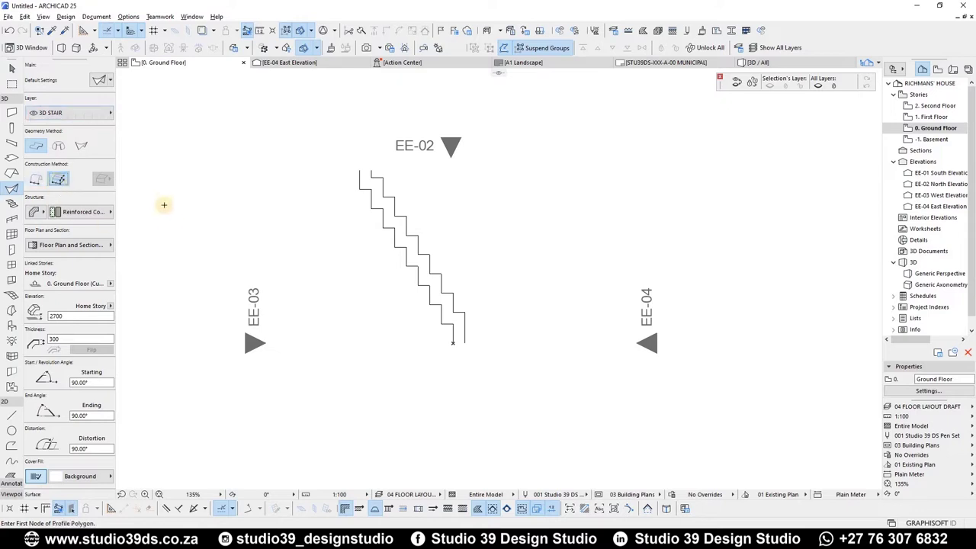
click(62, 339)
text(34)
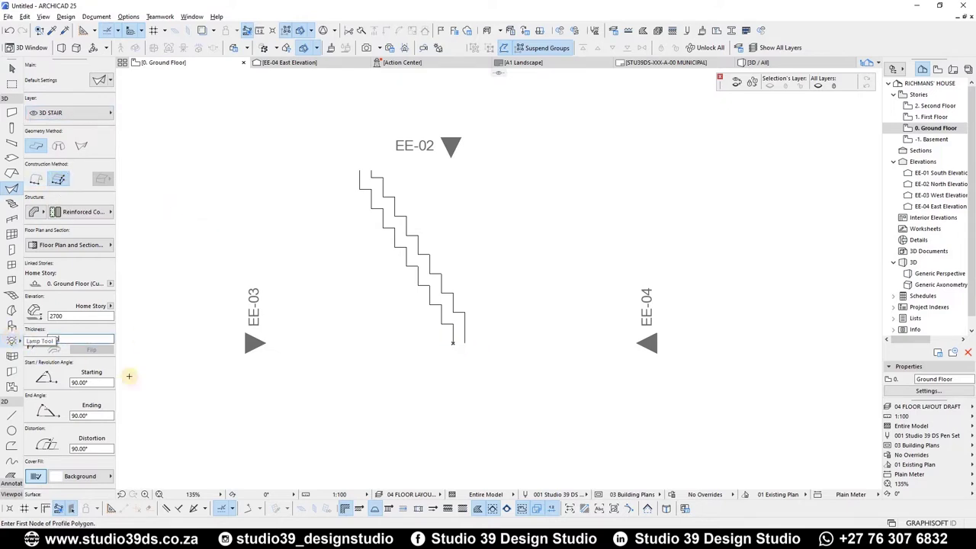
text(0)
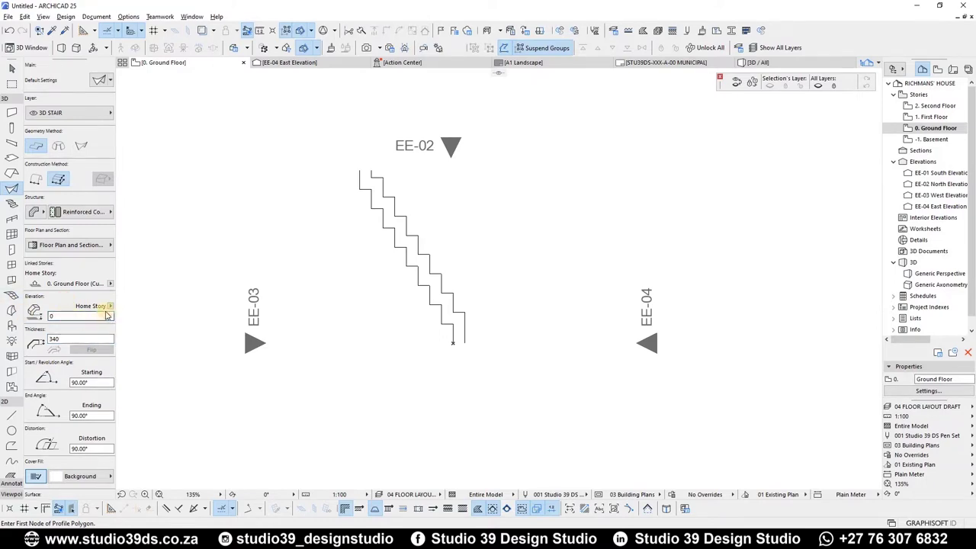
Step: Extrude a shell from the stepped polyline that starts at the origin with length 2720, and flip its thickness toward the other polyline
click(429, 297)
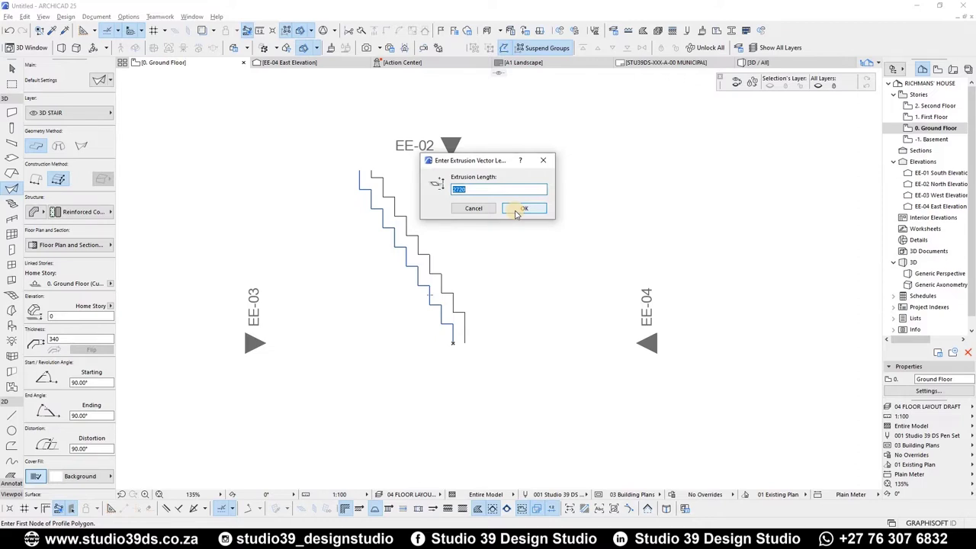
click(519, 209)
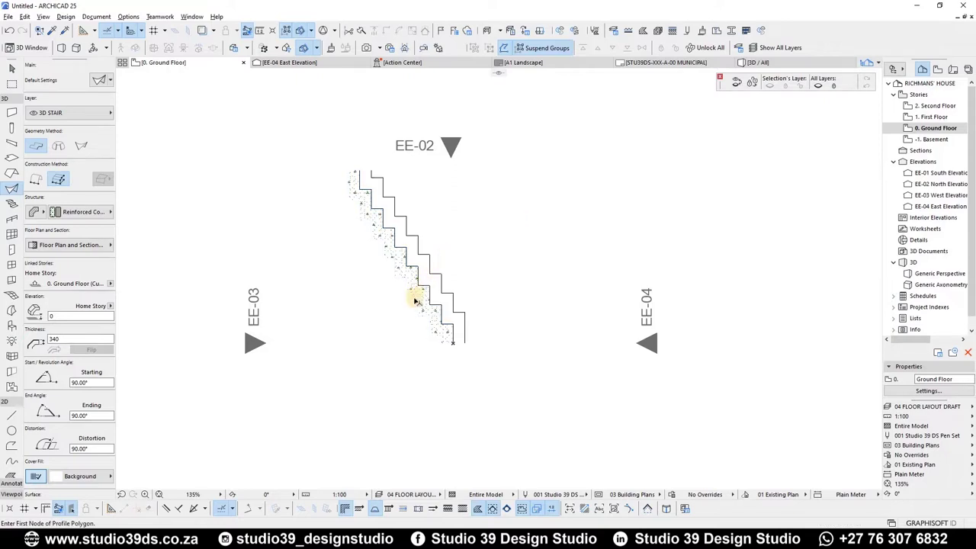
key(Escape)
click(416, 300)
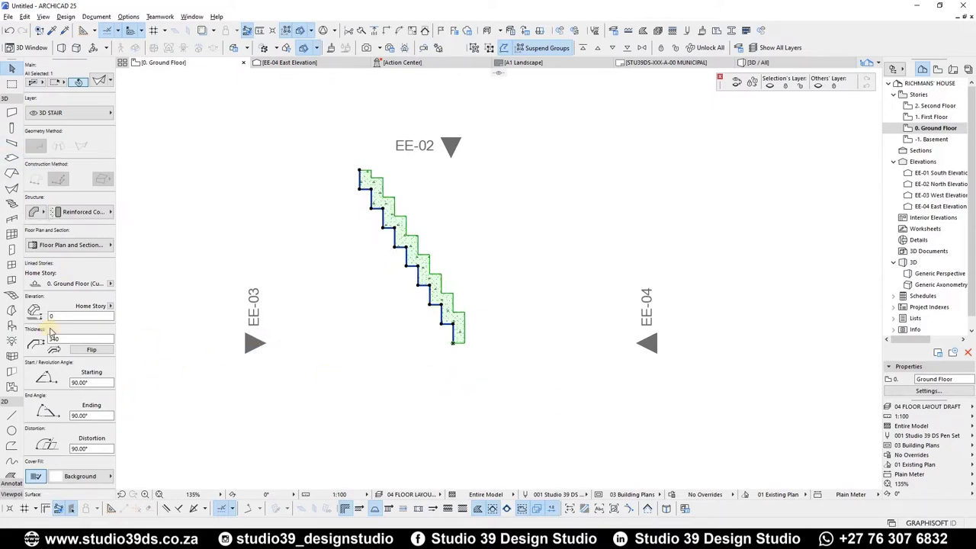
Step: Set the stair shell's cut line pen to 4 and its uncut and overhead line pens to 1
click(68, 245)
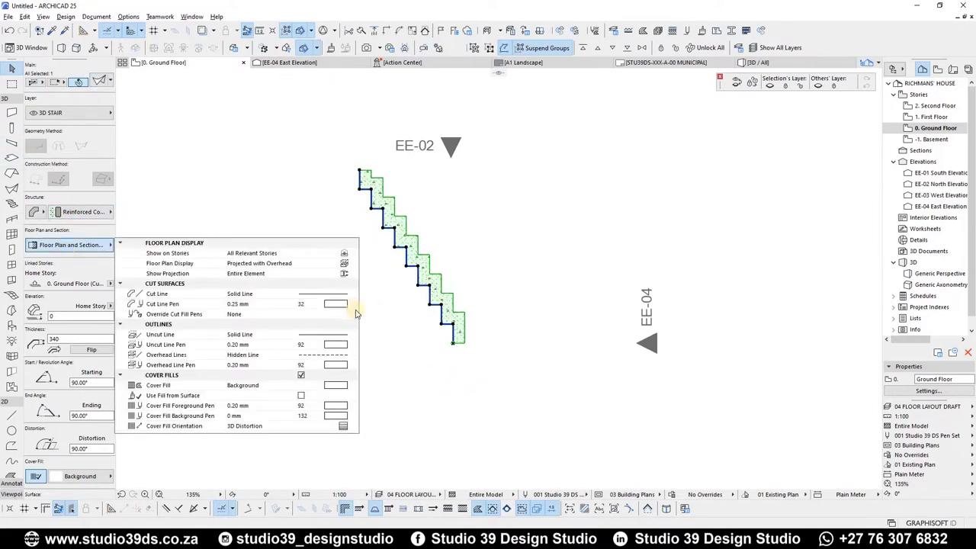
click(340, 305)
click(389, 305)
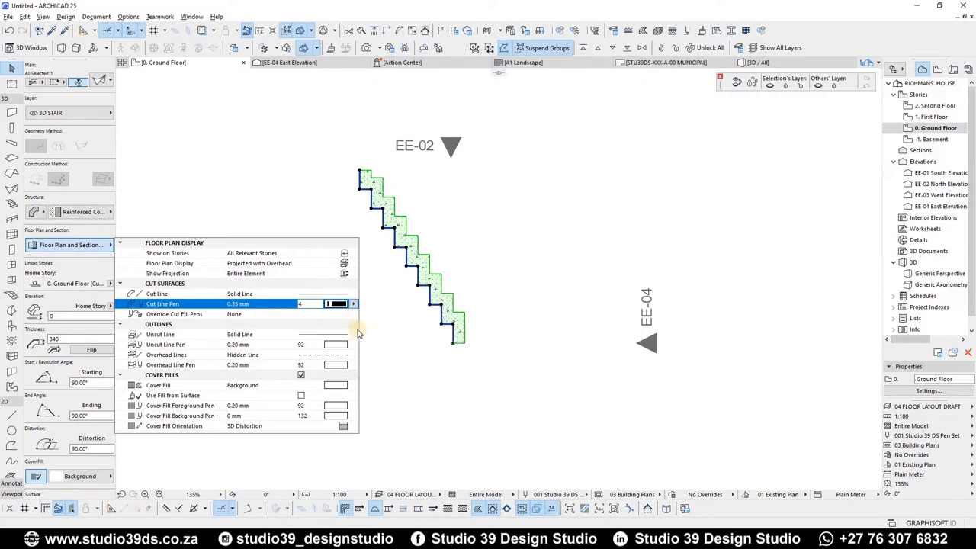
click(339, 344)
click(363, 345)
click(341, 365)
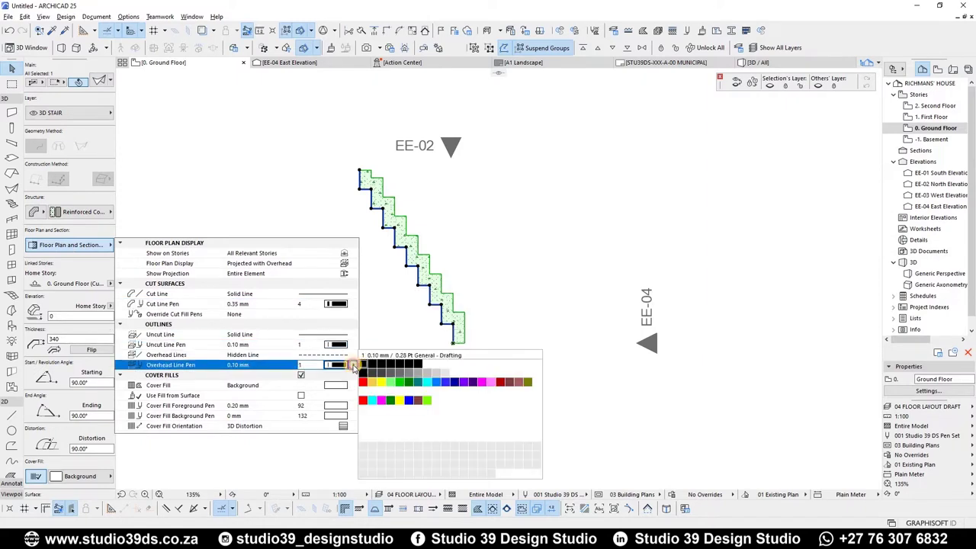
click(362, 365)
Step: Turn off the stair shell's cover fills and deselect it
click(301, 375)
click(439, 376)
click(464, 377)
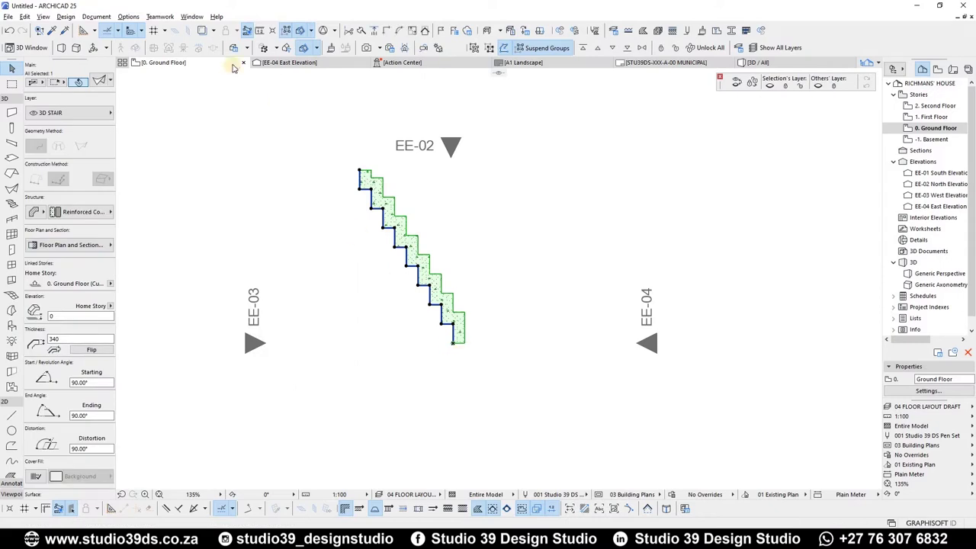
click(429, 185)
Step: Open the EE-01 South Elevation view from its marker on the plan
scroll(429, 185, down, 3)
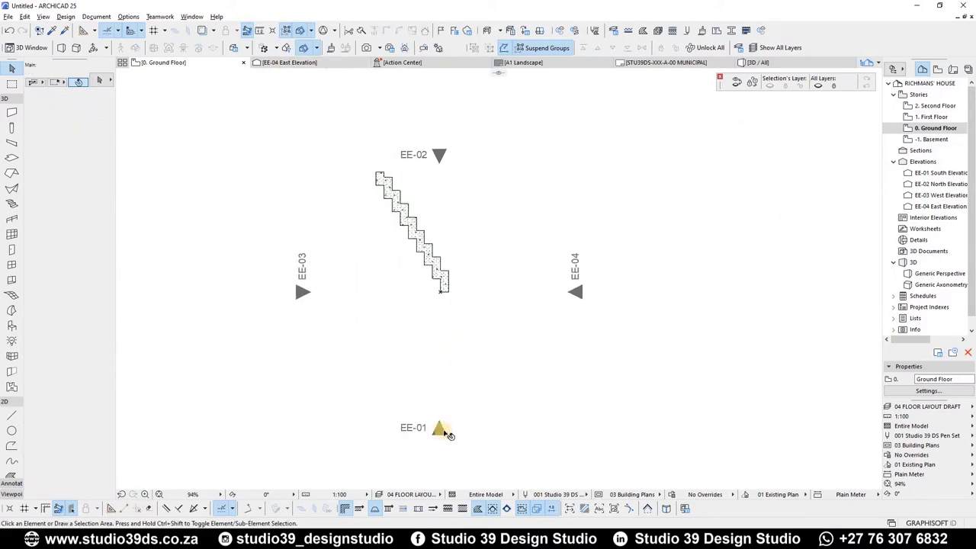
click(440, 433)
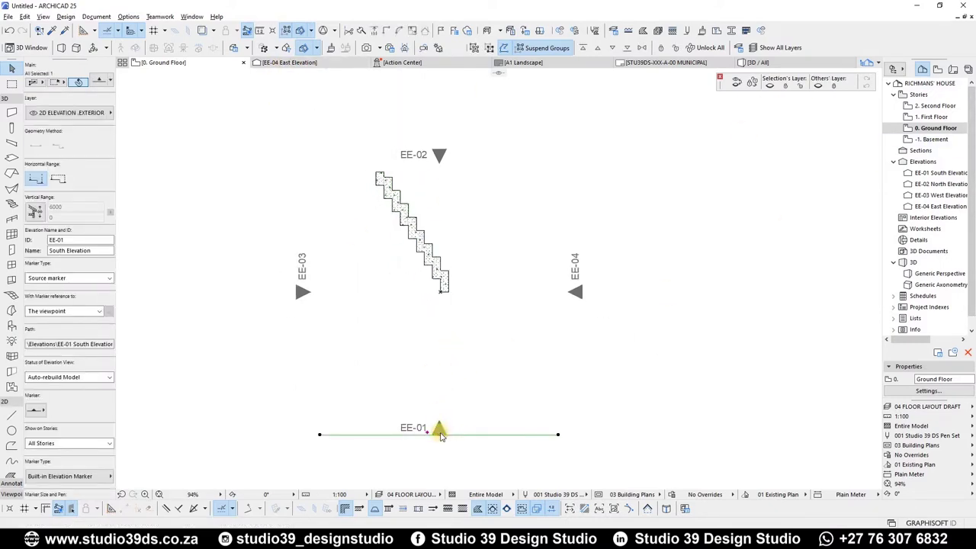
right_click(440, 433)
click(488, 192)
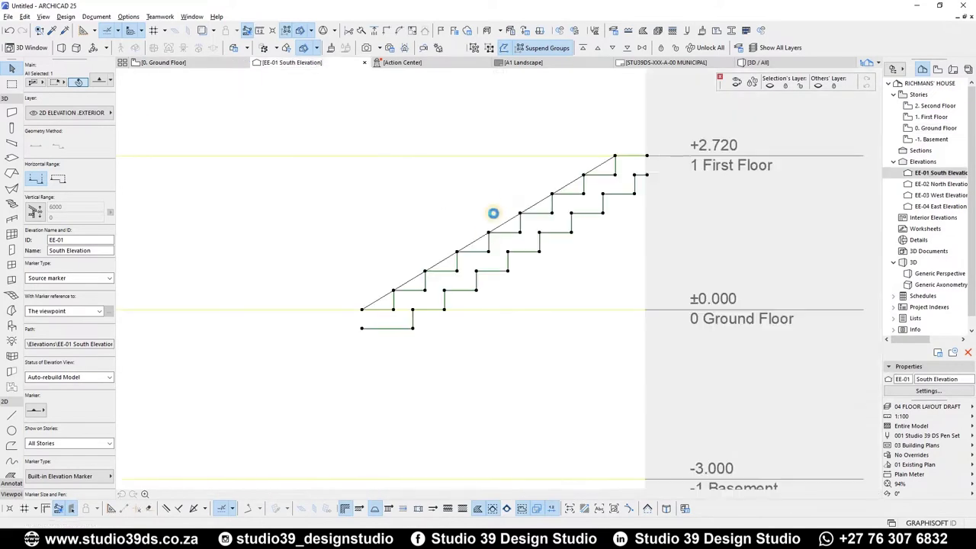
Step: Rotate the stair shell 90° clockwise about the project origin in the South Elevation
click(497, 276)
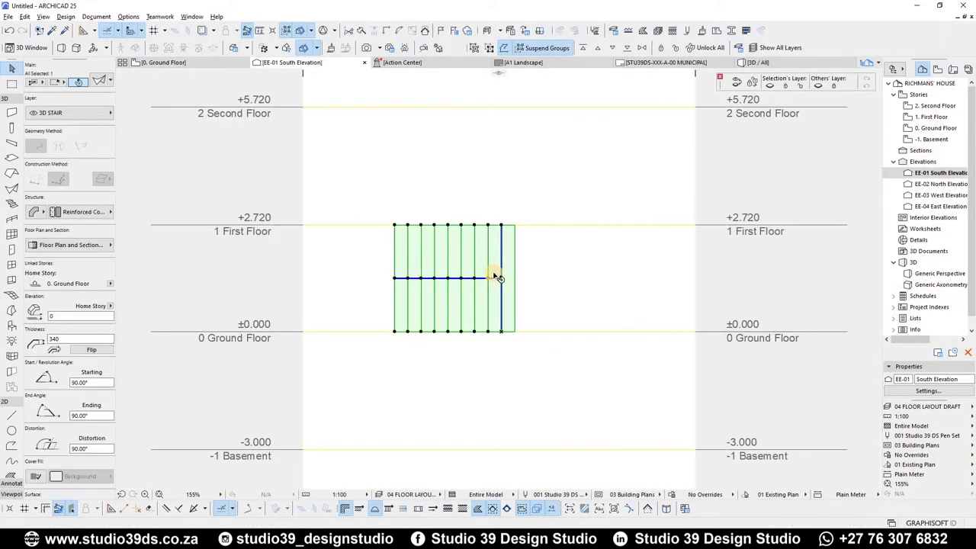
key(ctrl+e)
click(510, 167)
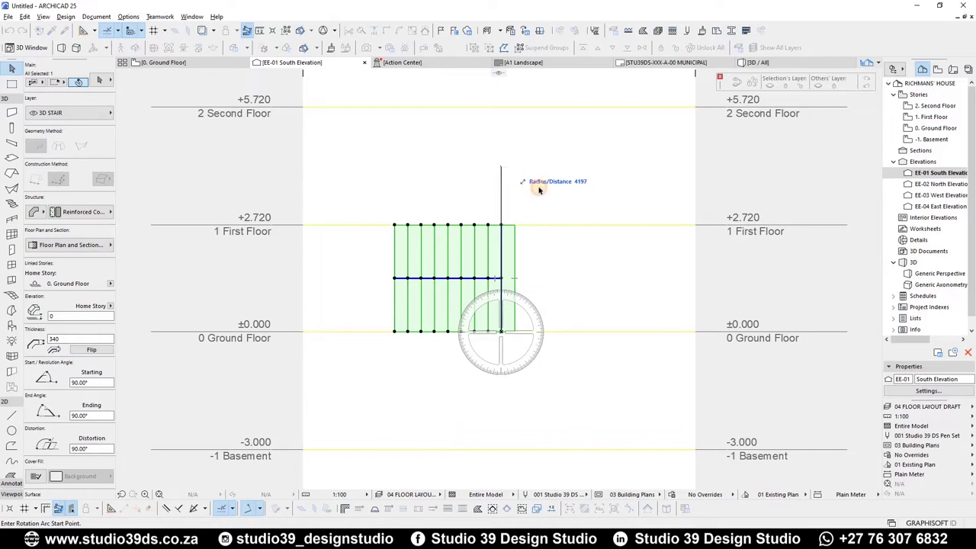
click(606, 332)
click(457, 297)
click(458, 298)
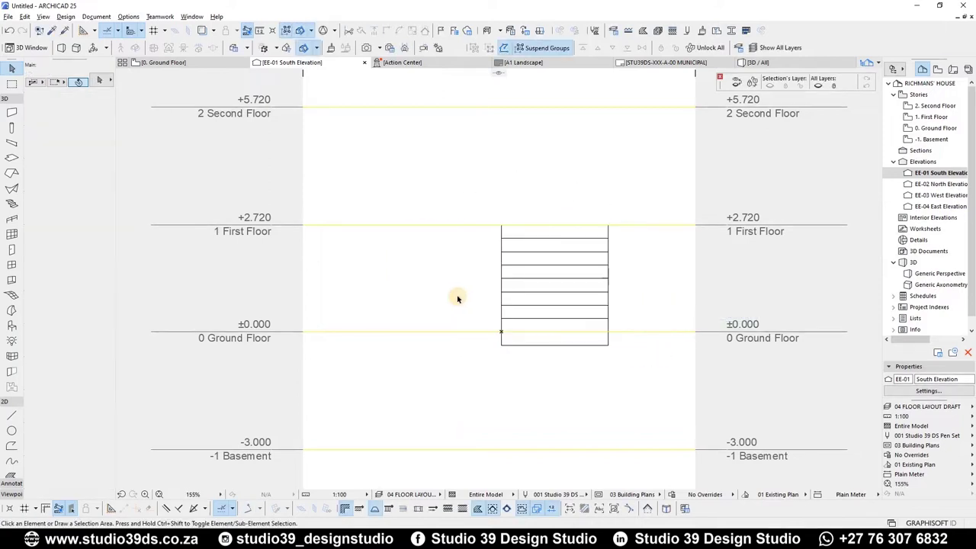
Step: Return to the Ground Floor plan and delete the two stepped polylines beside the stair
key(F2)
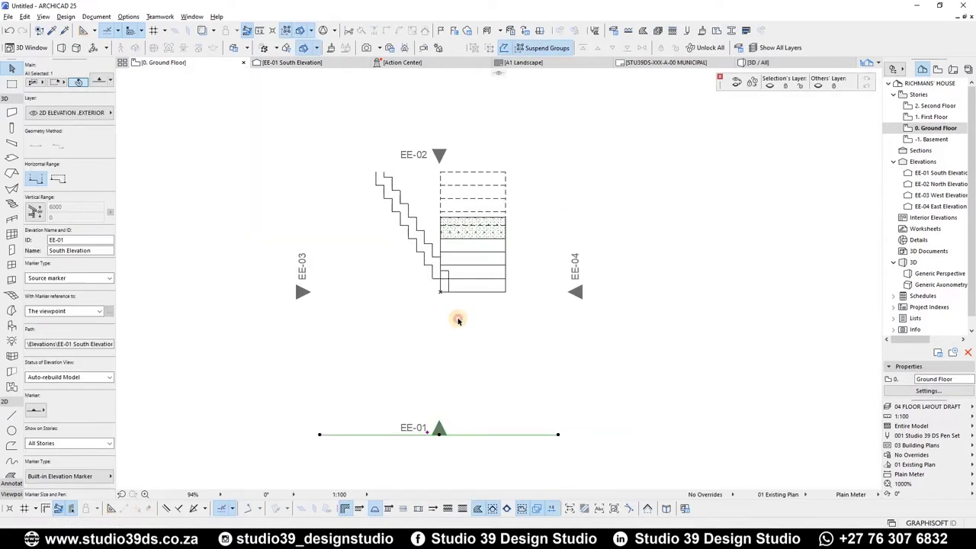
key(Escape)
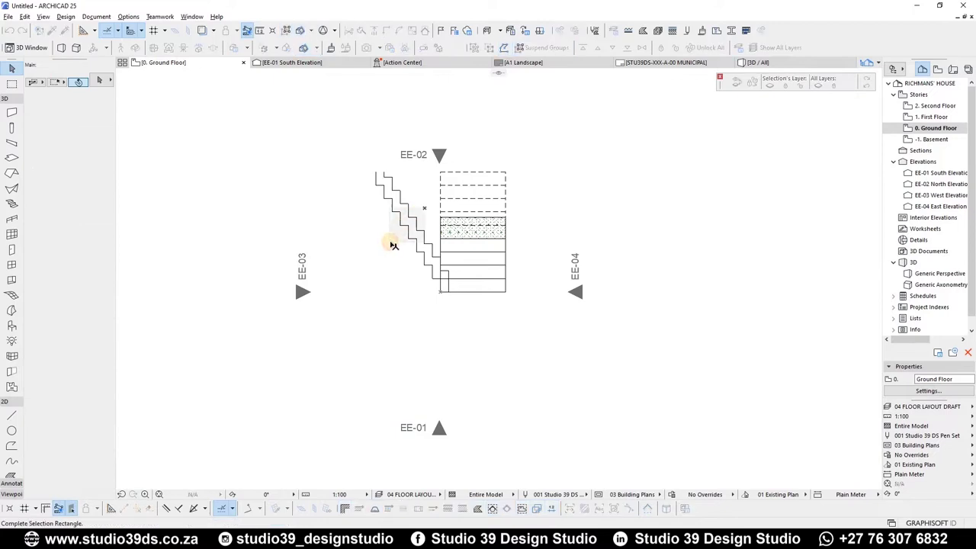
click(391, 243)
key(Delete)
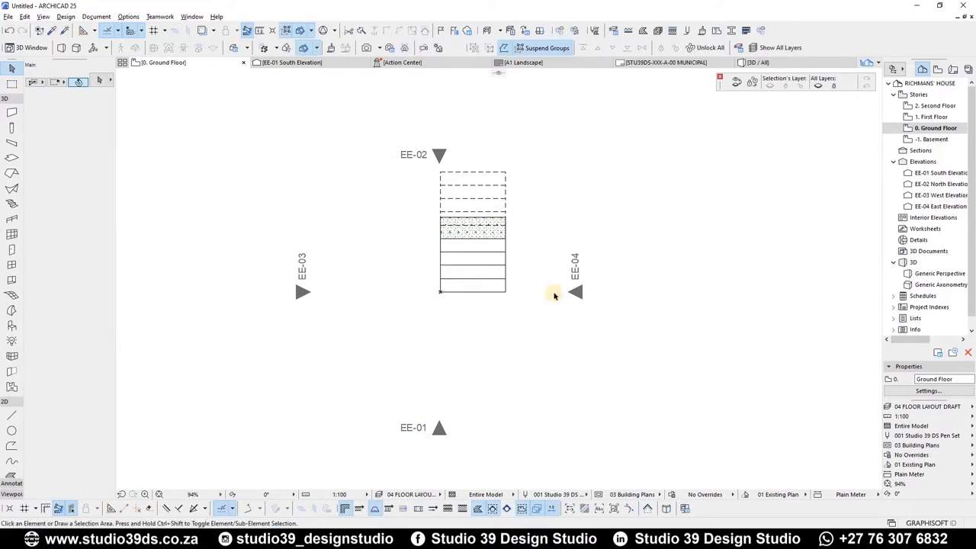
Step: Draw a line along the stair's left edge from the project origin to the upper left corner of the flight
scroll(440, 221, up, 1)
key(c)
key(l)
click(440, 307)
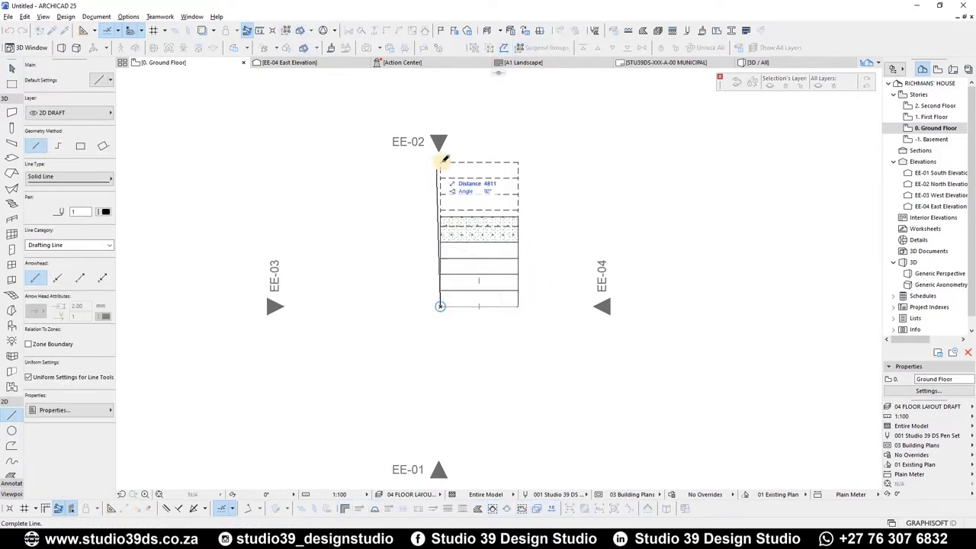
click(441, 162)
key(Escape)
Step: Move the new line horizontally a short distance to the left, clear of the stair
click(441, 163)
key(ctrl+d)
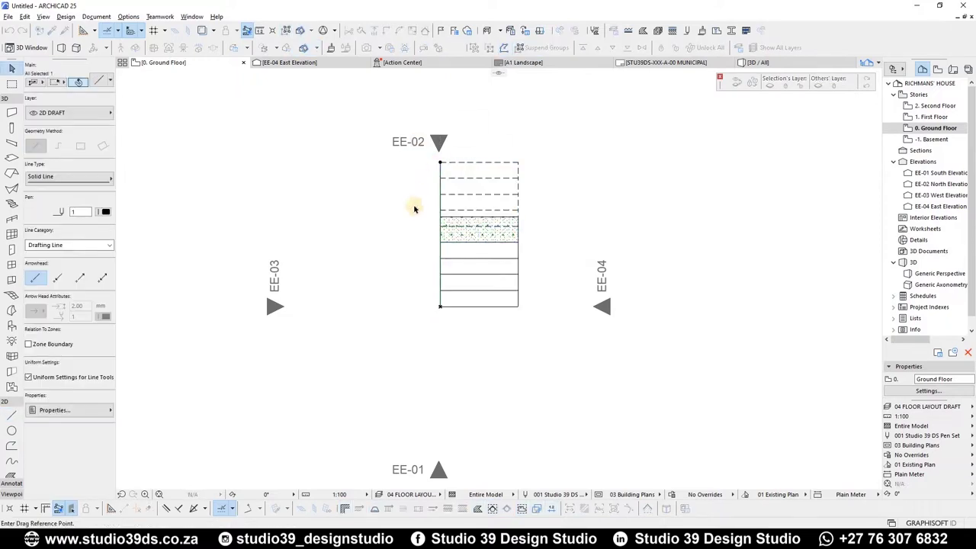
click(414, 208)
click(393, 208)
key(Escape)
Step: Draw a circle of radius 2520 centred on the line's midpoint and passing through its upper end
key(c)
click(419, 234)
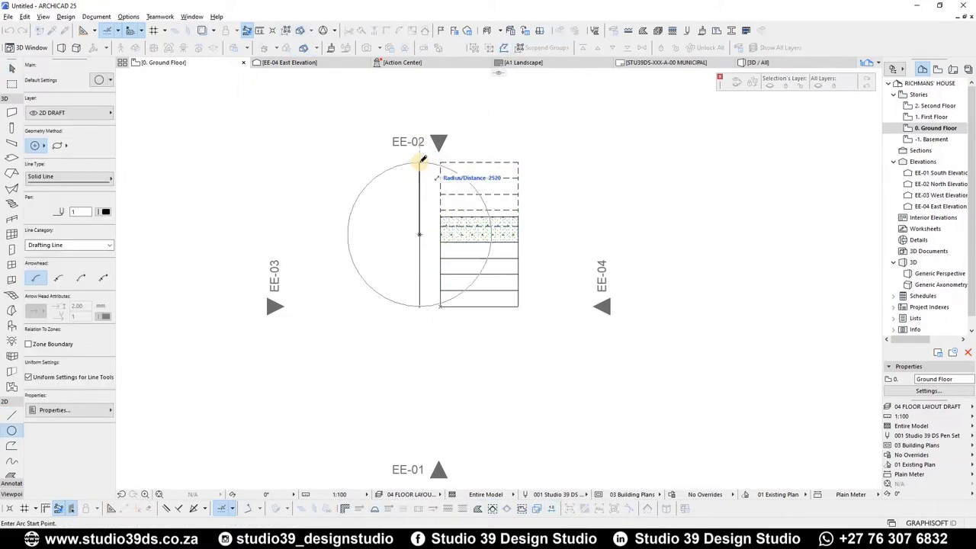
double_click(419, 162)
key(Escape)
Step: Move the circle so its centre sits at the midpoint of the stair's left edge, and delete the helper line
click(428, 163)
key(ctrl+d)
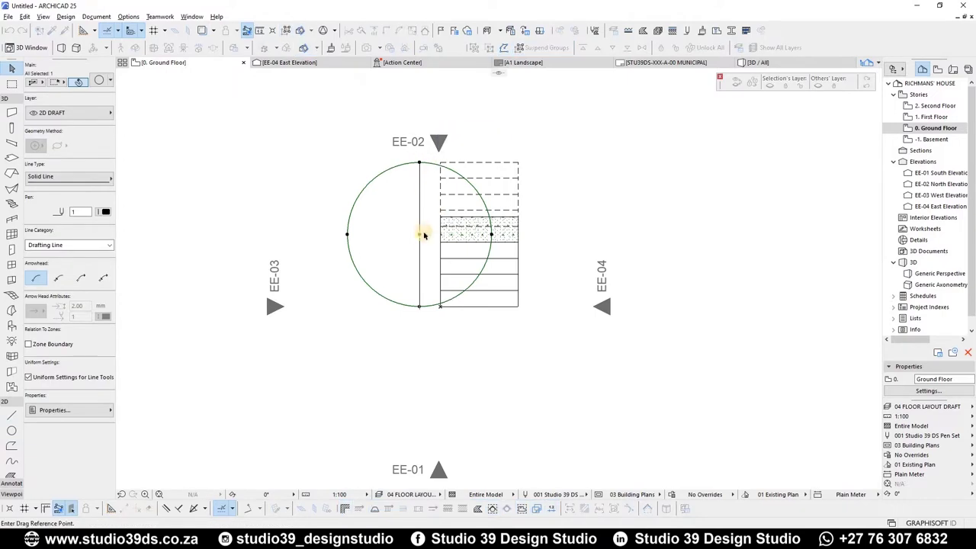
click(419, 234)
click(439, 234)
key(Escape)
click(419, 193)
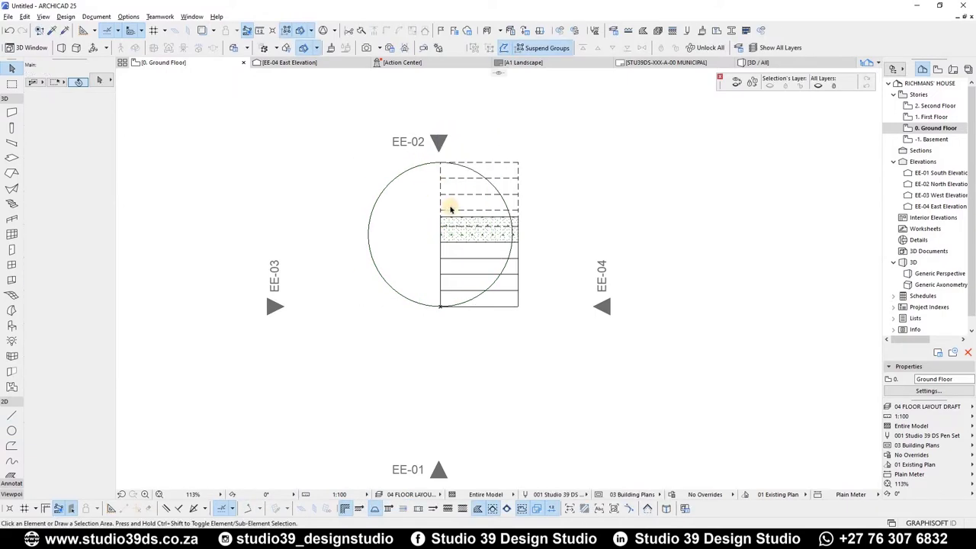
Step: Stretch the stair shell's left edge outward past the circle so the flight spans the circle's full width
click(442, 308)
click(443, 309)
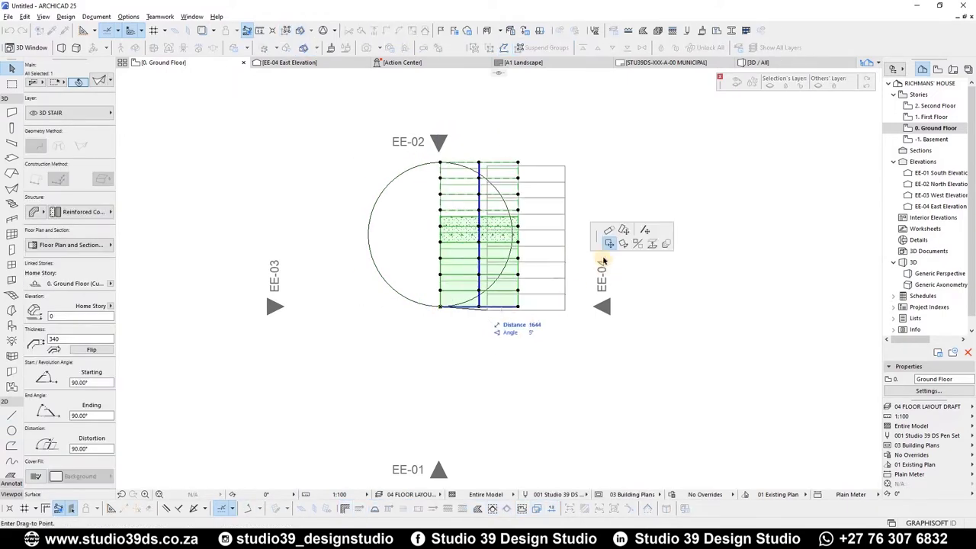
click(608, 230)
click(366, 313)
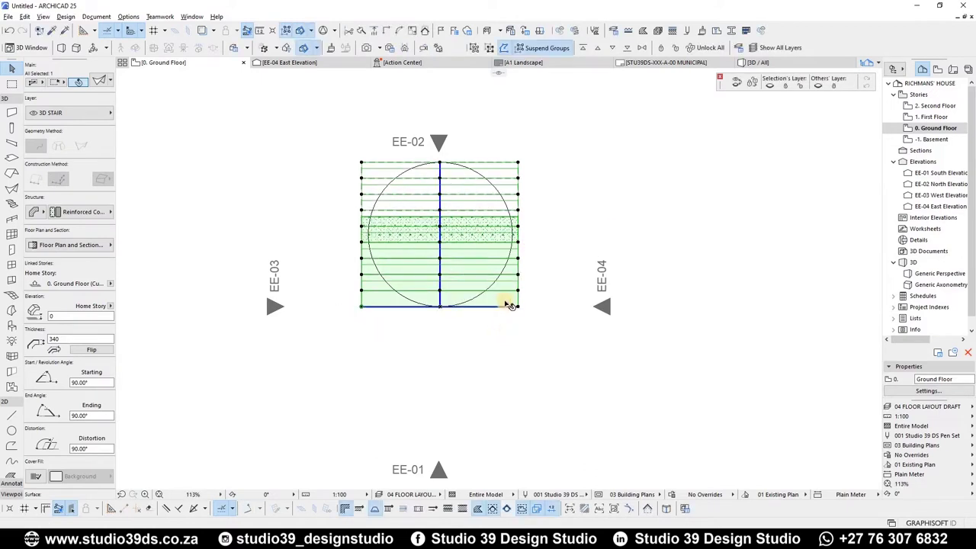
Step: Define the stair shell's contour from the circle to trim the flight to a round outline
right_click(502, 304)
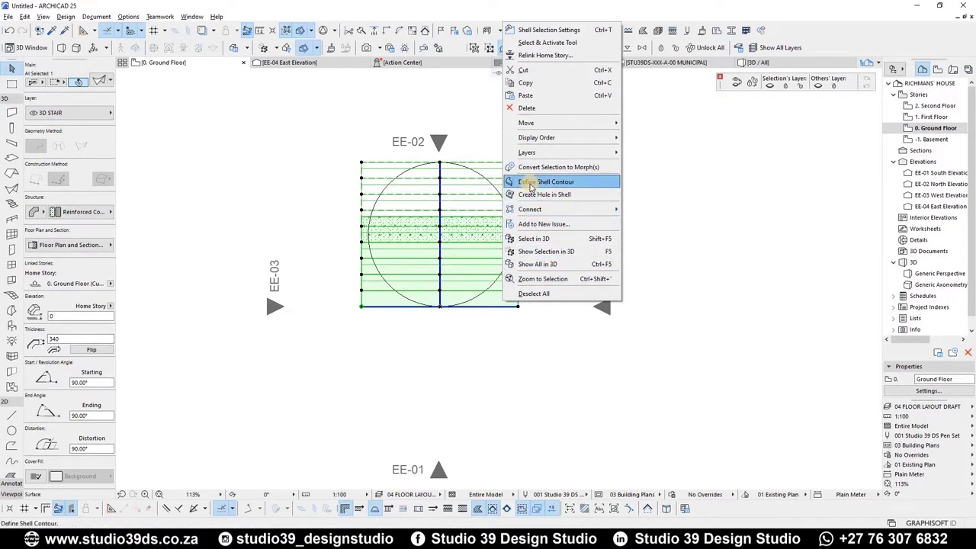
click(530, 184)
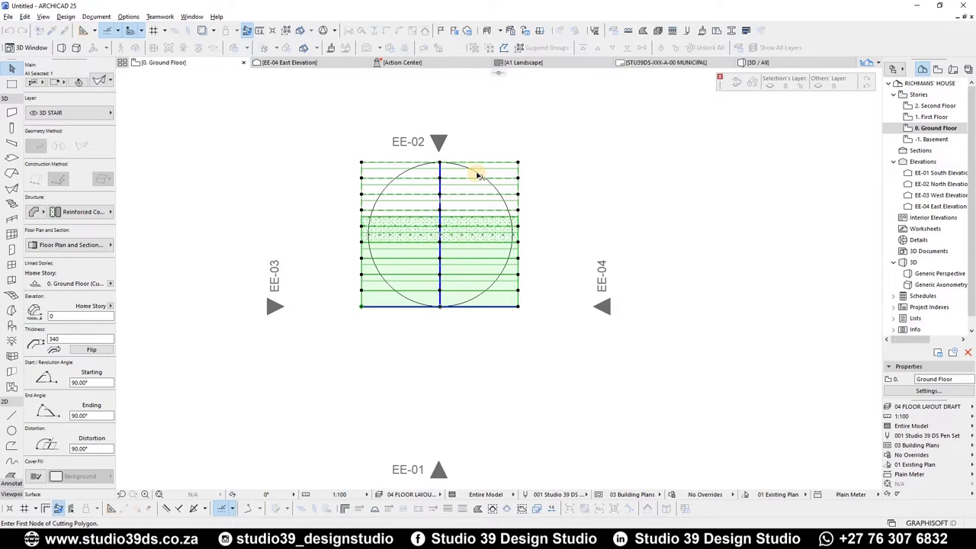
key(Escape)
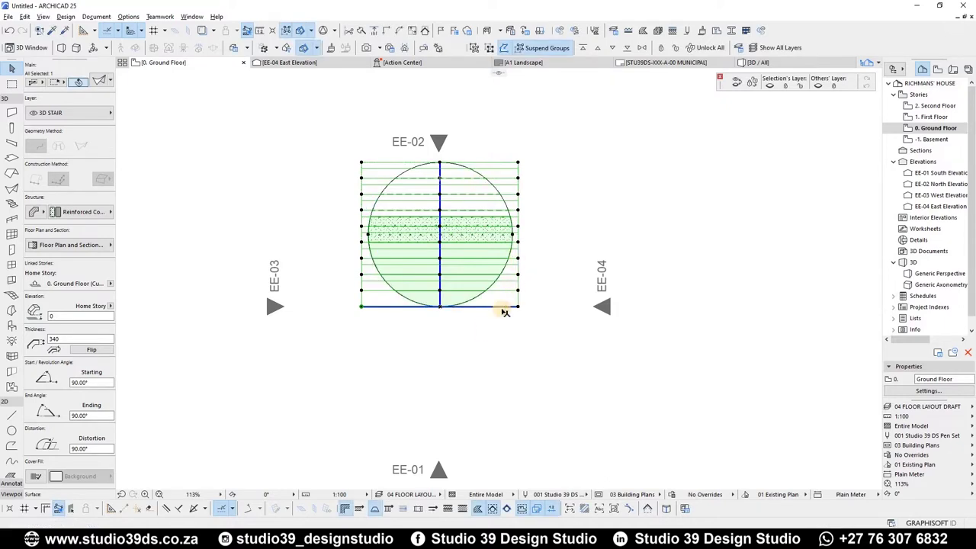
key(Escape)
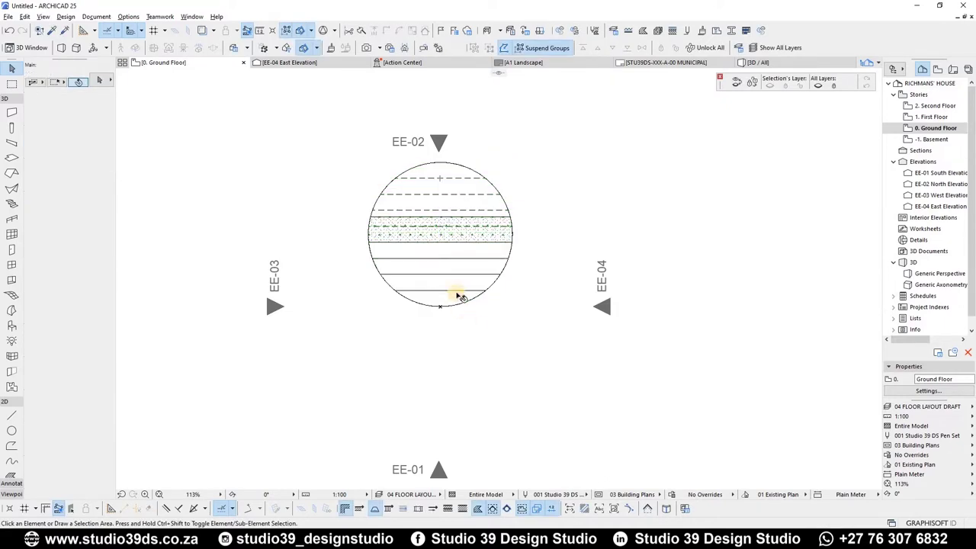
Step: Override all three surfaces of the stair shell in the 3D view with the linked Wood - Oak Light surface
key(F3)
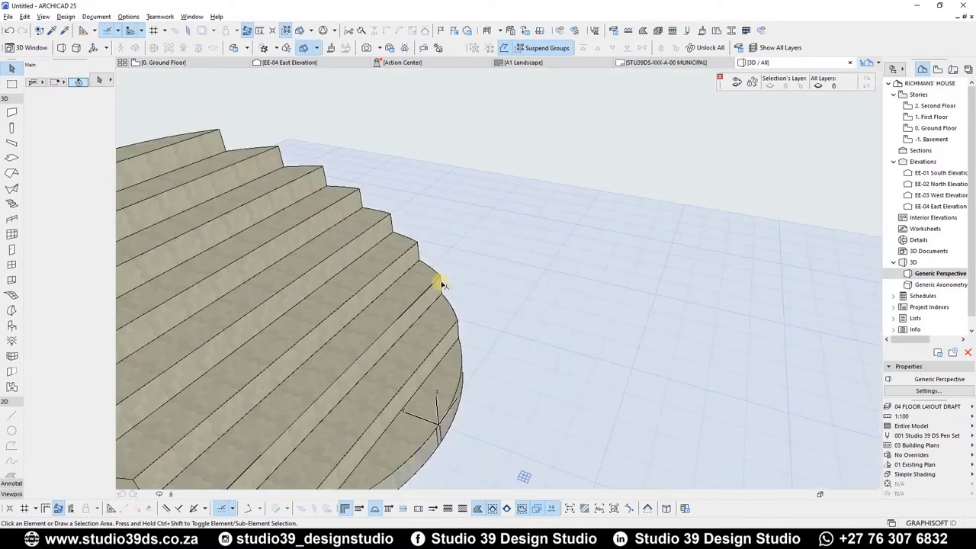
shift+middle_drag(435, 282, 158, 279)
shift+middle_drag(397, 275, 396, 320)
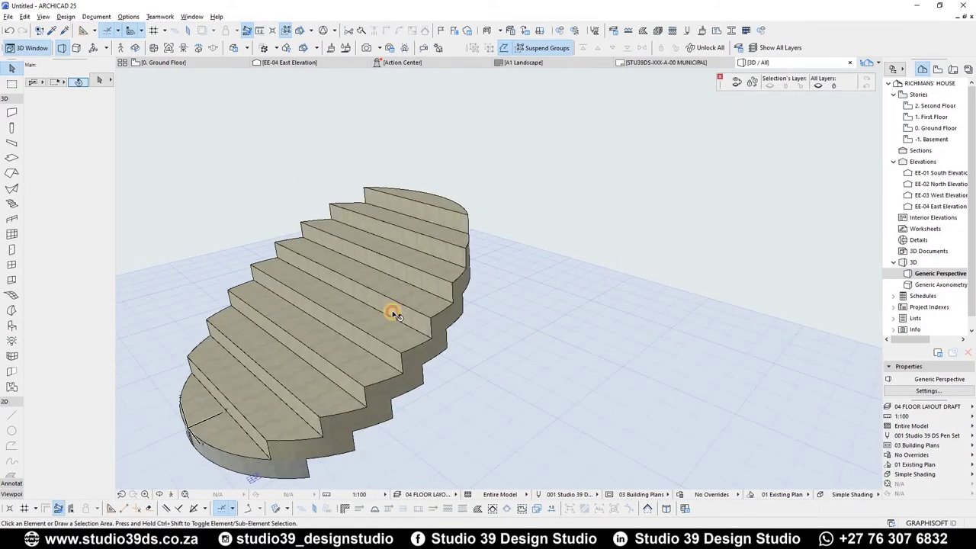
click(366, 298)
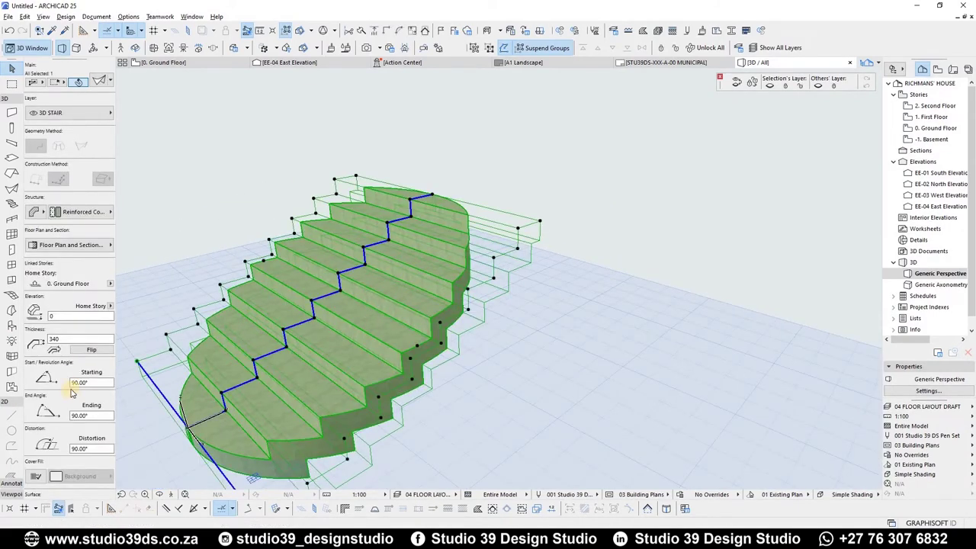
scroll(71, 390, down, 3)
click(43, 449)
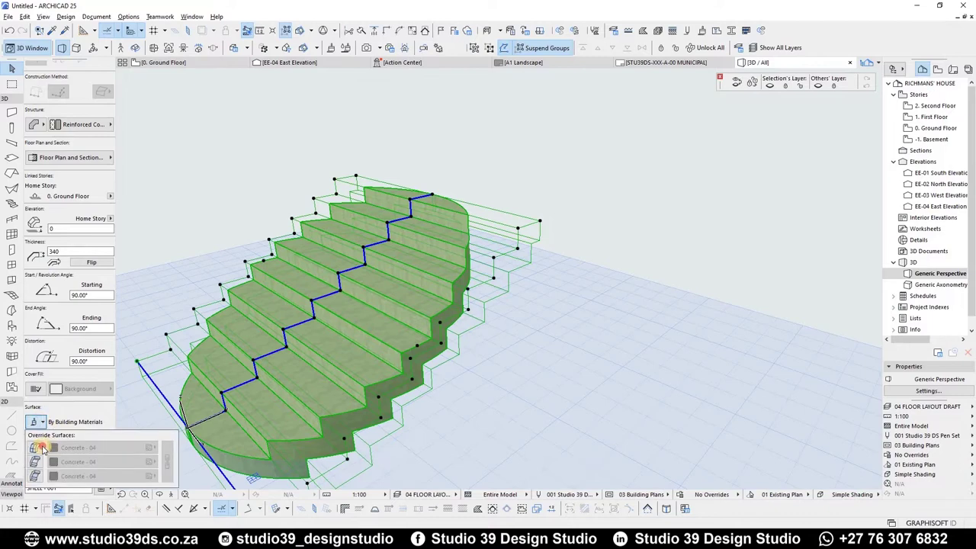
click(38, 464)
click(37, 476)
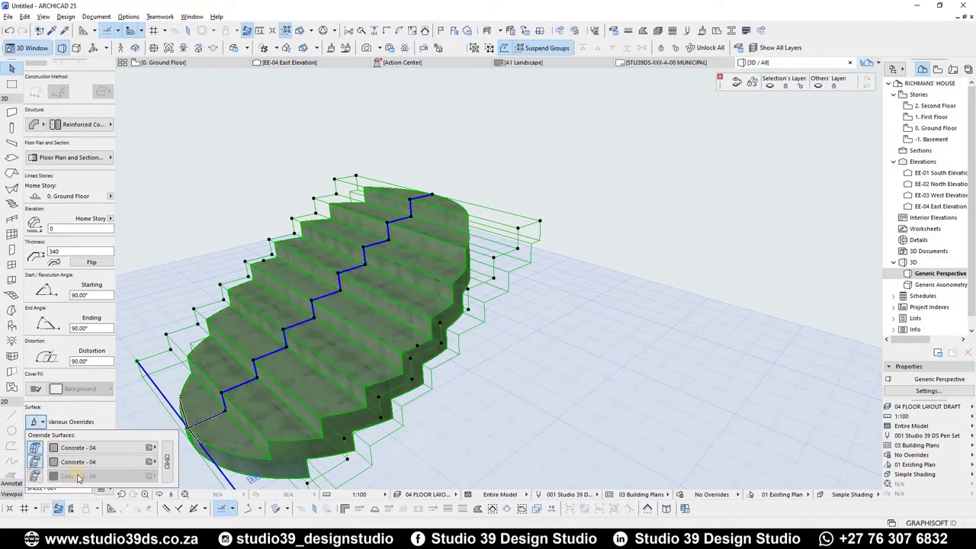
click(145, 448)
click(431, 457)
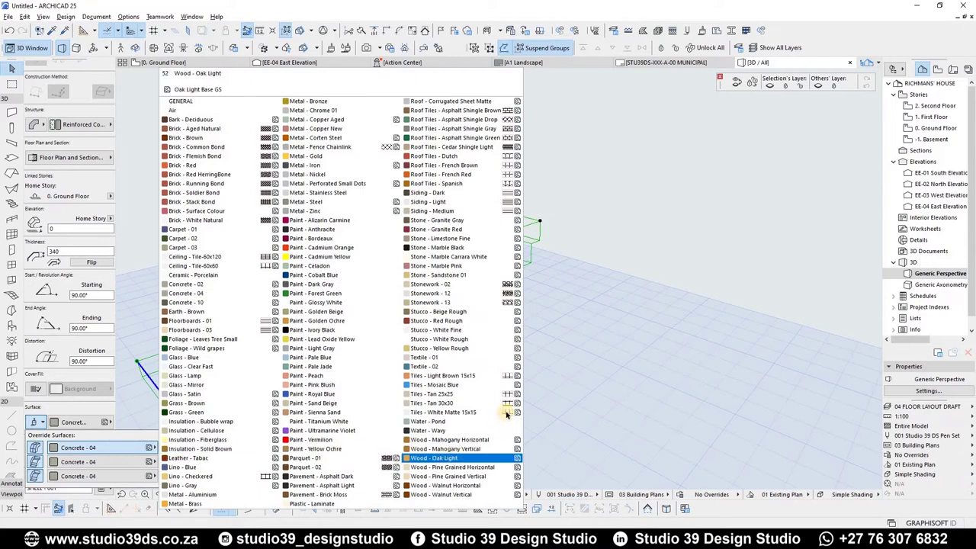
click(510, 404)
click(512, 406)
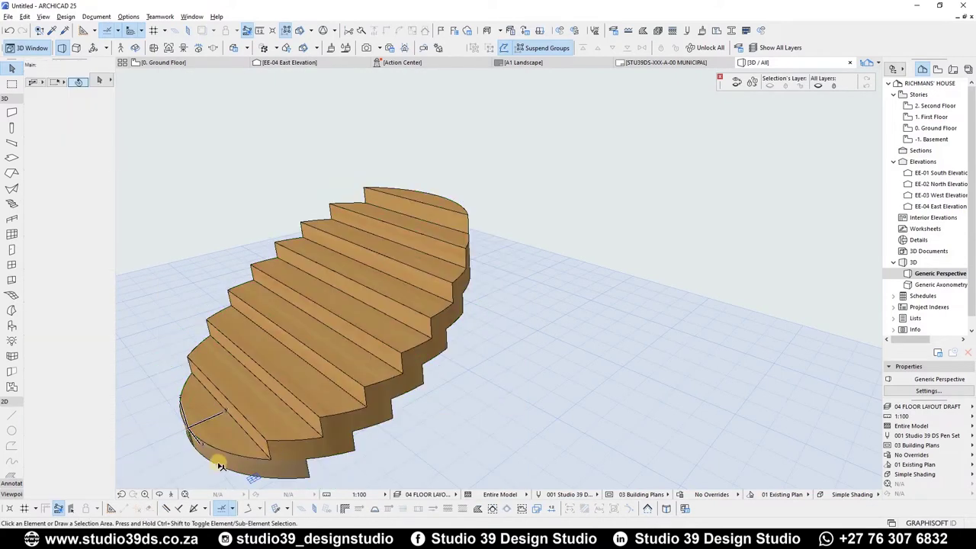
Step: Draw a vertical centre line on the Ground Floor plan from the circle's lowest point to its highest point
key(F2)
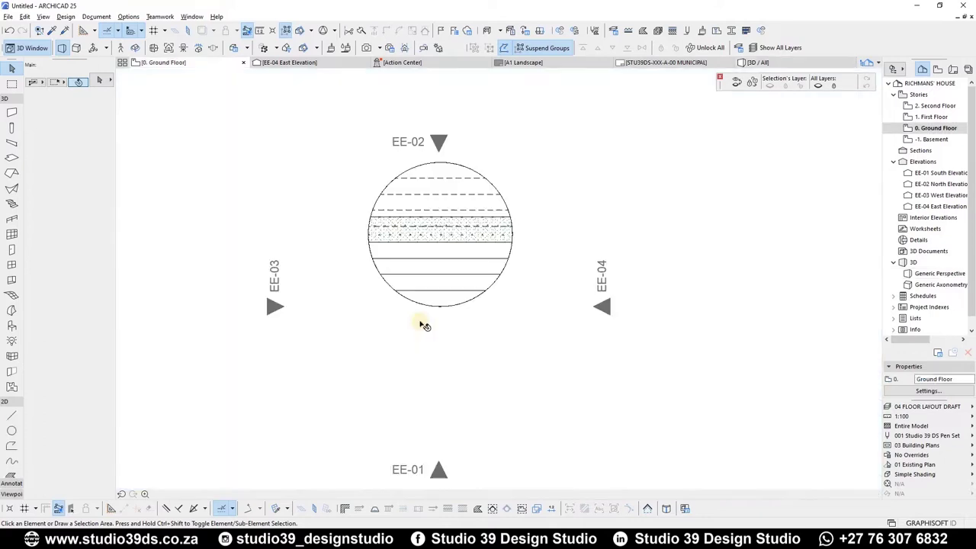
scroll(457, 267, up, 3)
key(l)
click(421, 337)
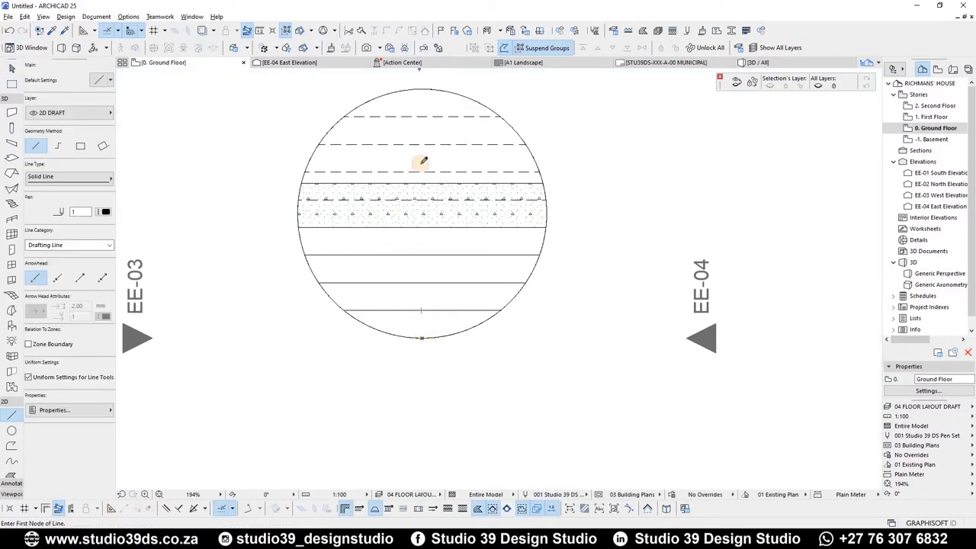
click(421, 90)
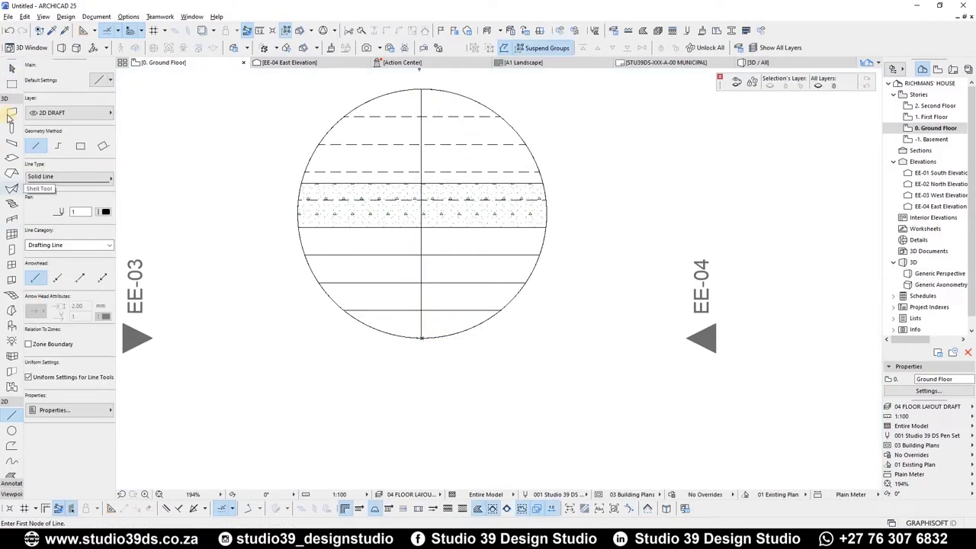
Step: Set up the Slab tool with a basic Concrete - Structural build, bottom reference plane and 170 thickness
click(10, 158)
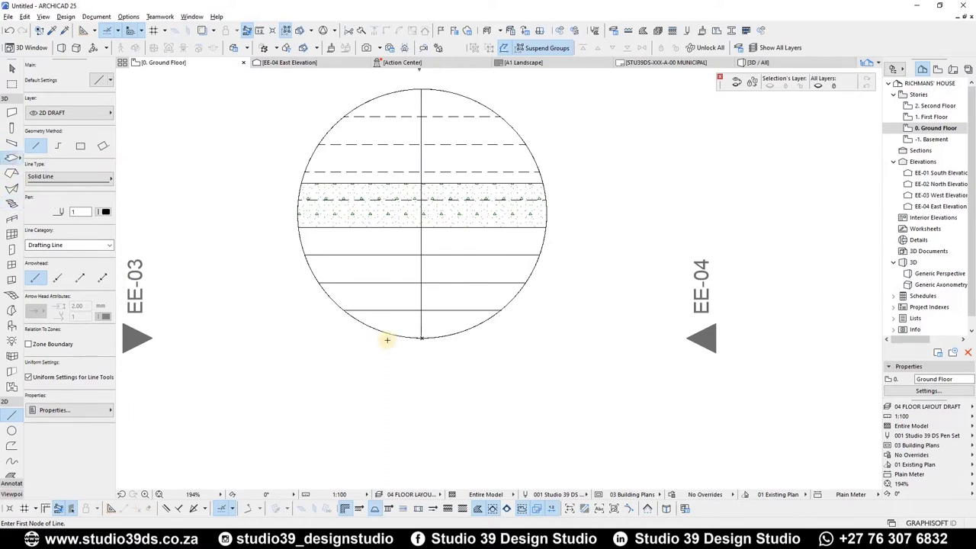
click(423, 310)
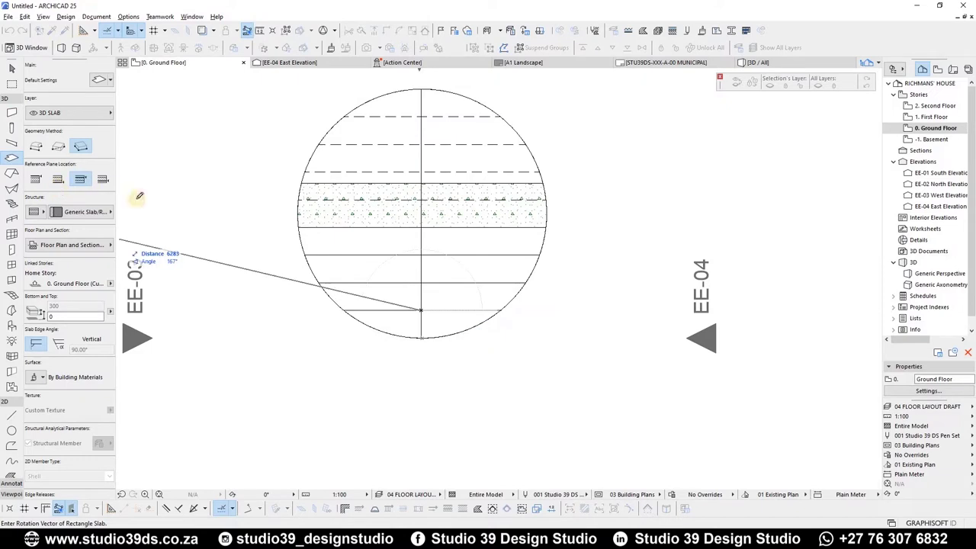
click(39, 214)
click(36, 212)
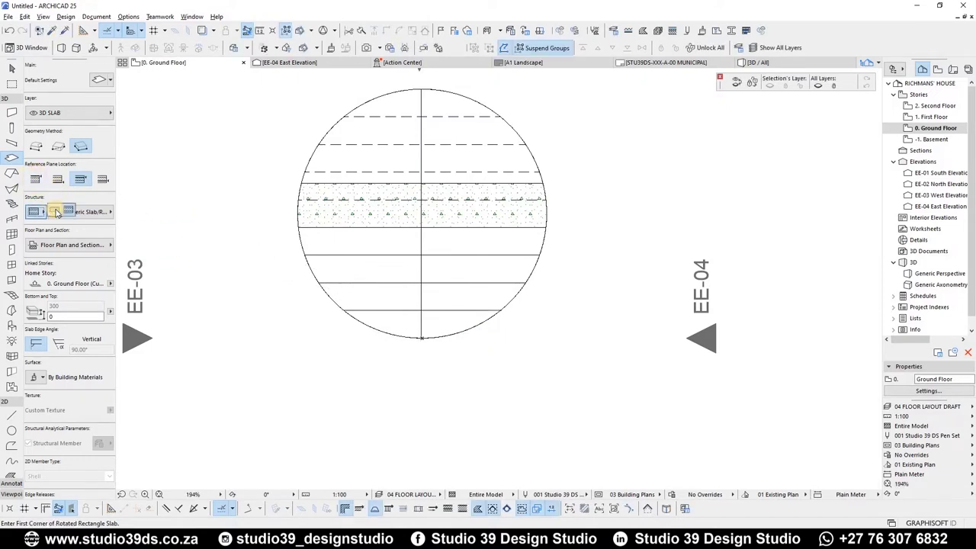
click(57, 212)
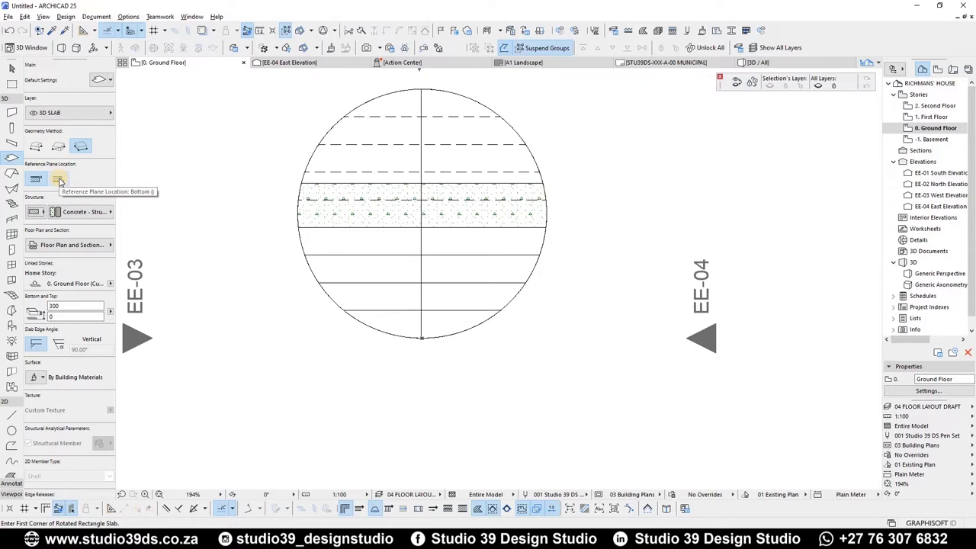
click(59, 179)
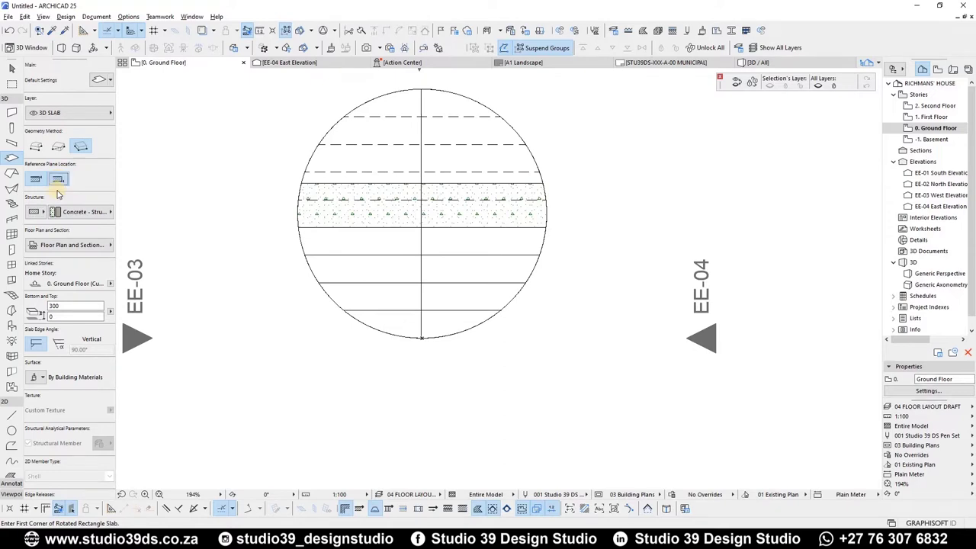
click(71, 305)
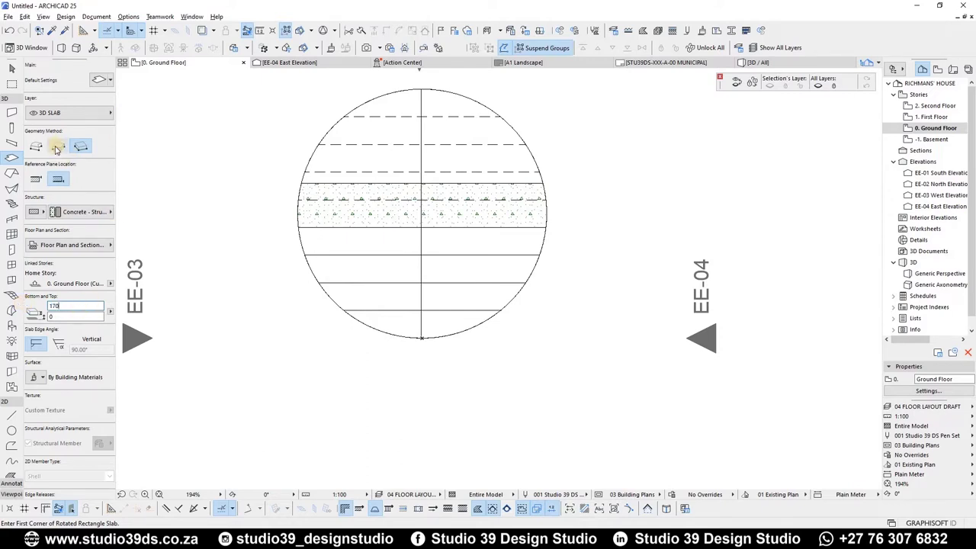
Step: Draw a 500 by 280 rectangular slab on the lowest tread, starting where the centre line meets the first riser
click(421, 310)
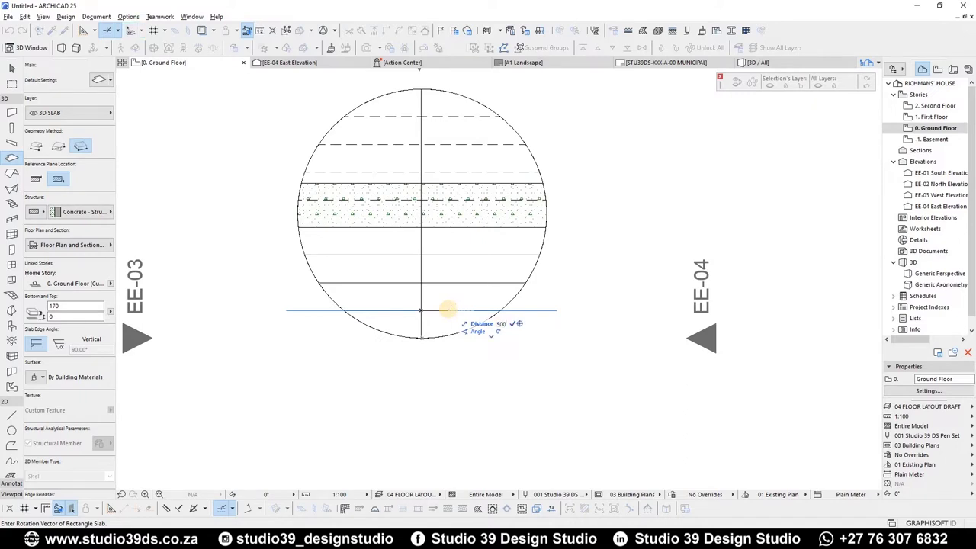
click(449, 308)
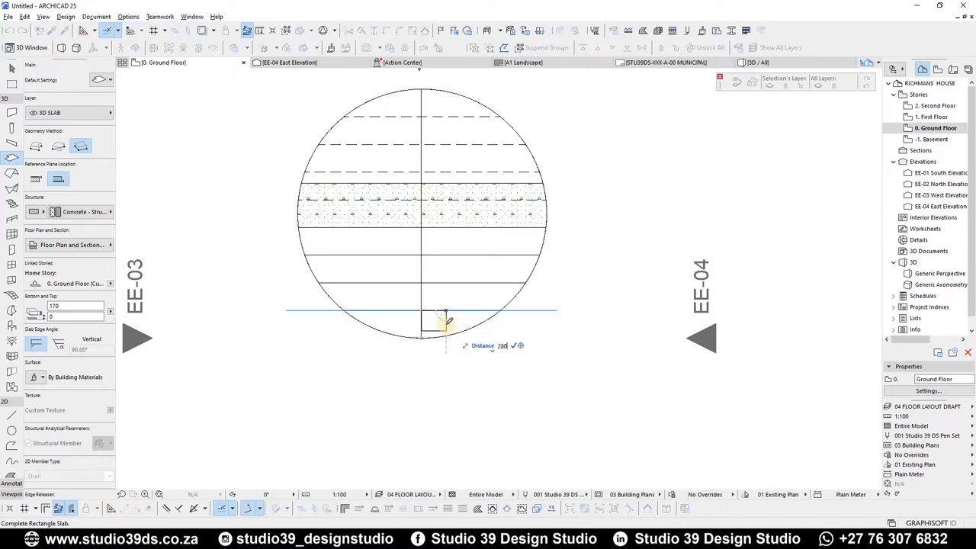
key(Return)
key(Escape)
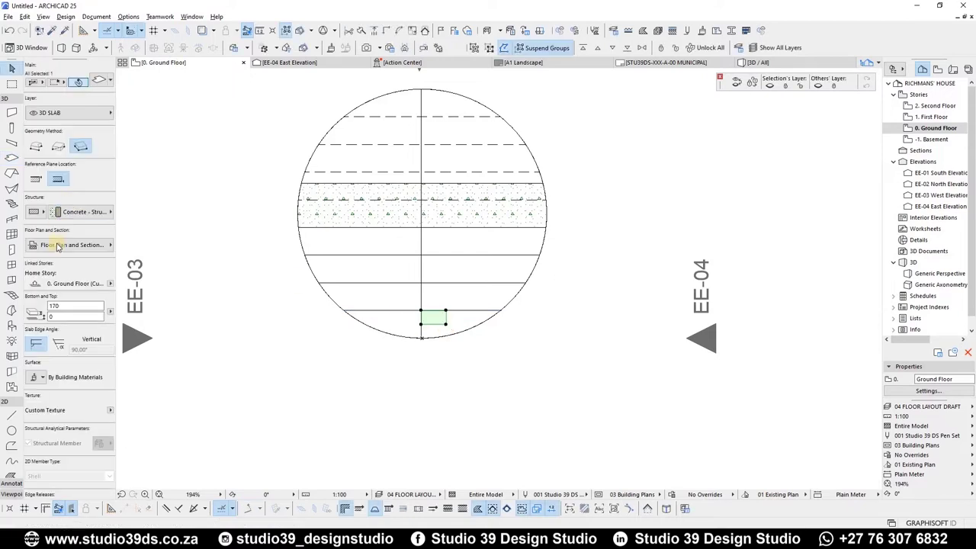
Step: Set the slab's cut line, uncut line and hidden line pens to black pens
click(58, 247)
click(338, 283)
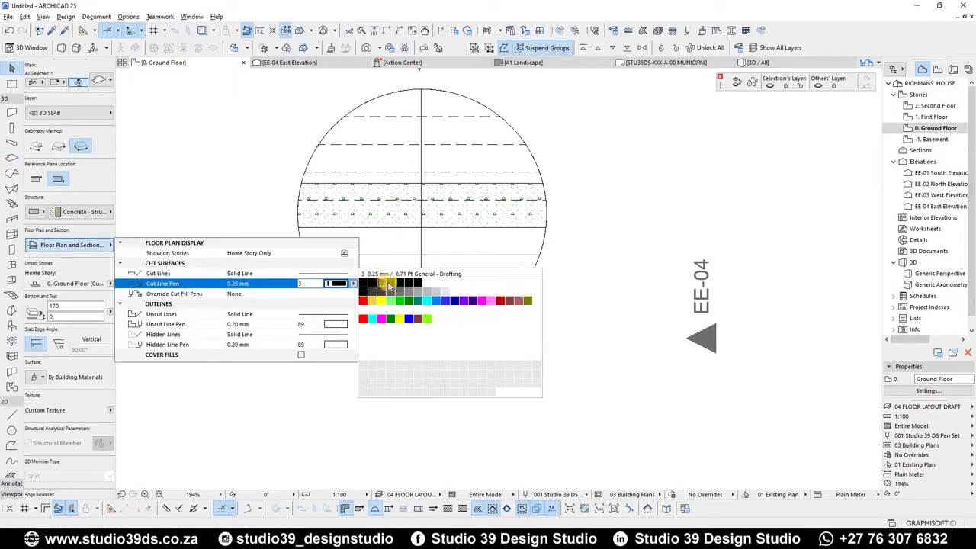
click(388, 283)
click(353, 324)
click(365, 323)
click(354, 344)
click(366, 343)
click(467, 361)
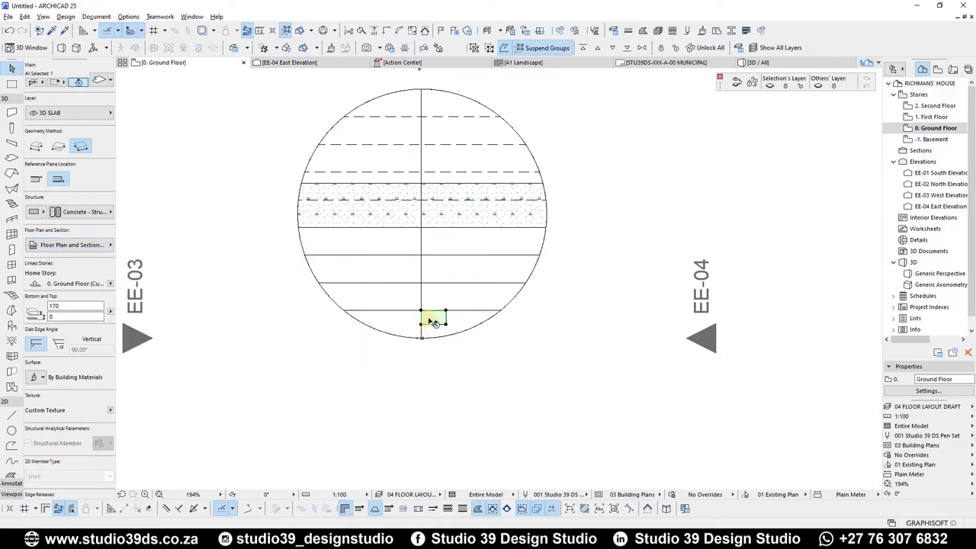
Step: Widen the slab by offsetting its left edge 500 across the centre line, and extend both ends further outward by equal amounts
click(445, 319)
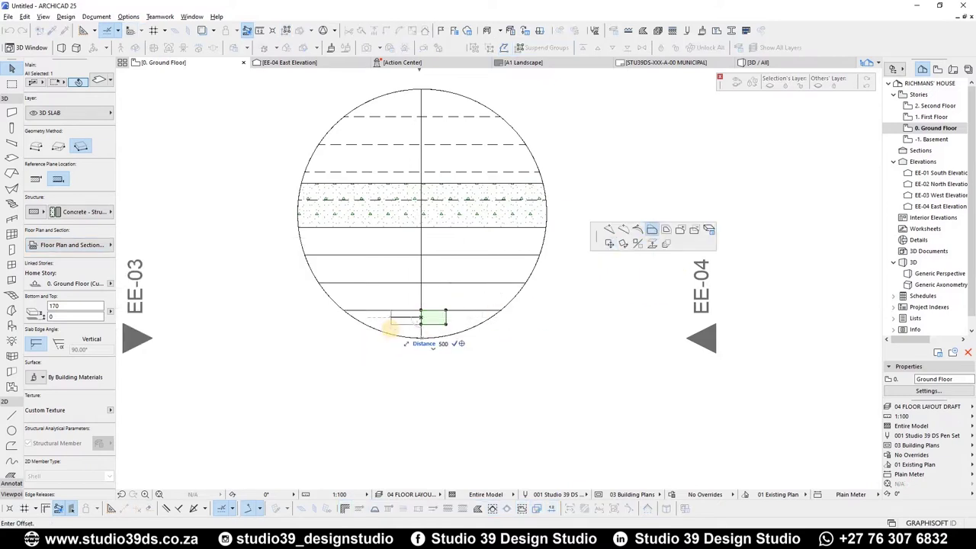
click(396, 321)
scroll(460, 313, up, 4)
click(488, 321)
click(508, 321)
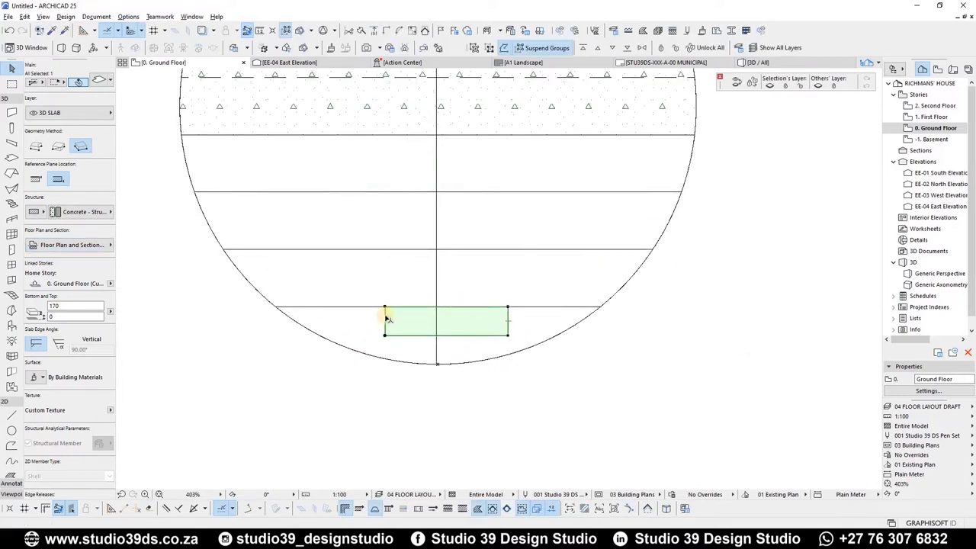
click(385, 318)
click(364, 318)
key(Escape)
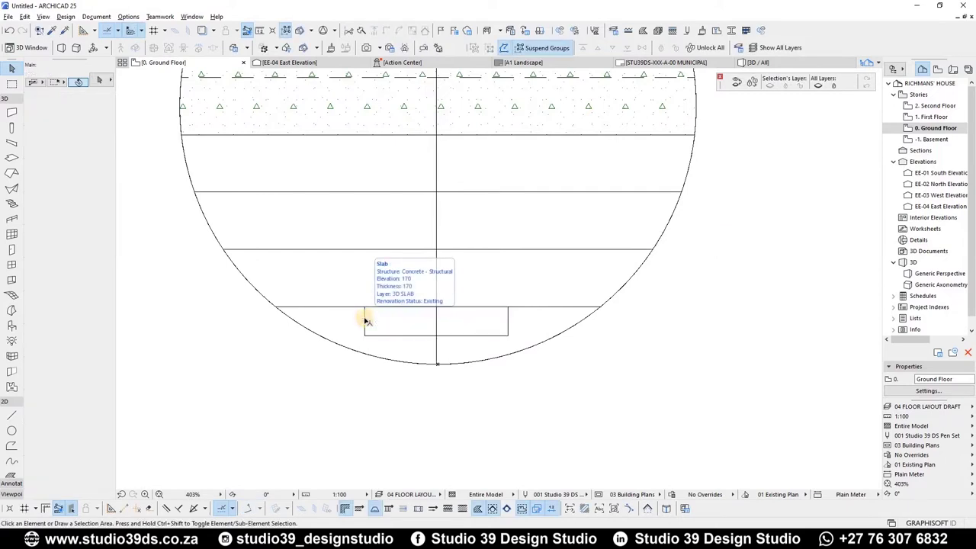
Step: Override all surfaces of the small slab step in 3D with Wood - Oak Light, keeping the three surfaces linked
key(F3)
scroll(340, 353, up, 4)
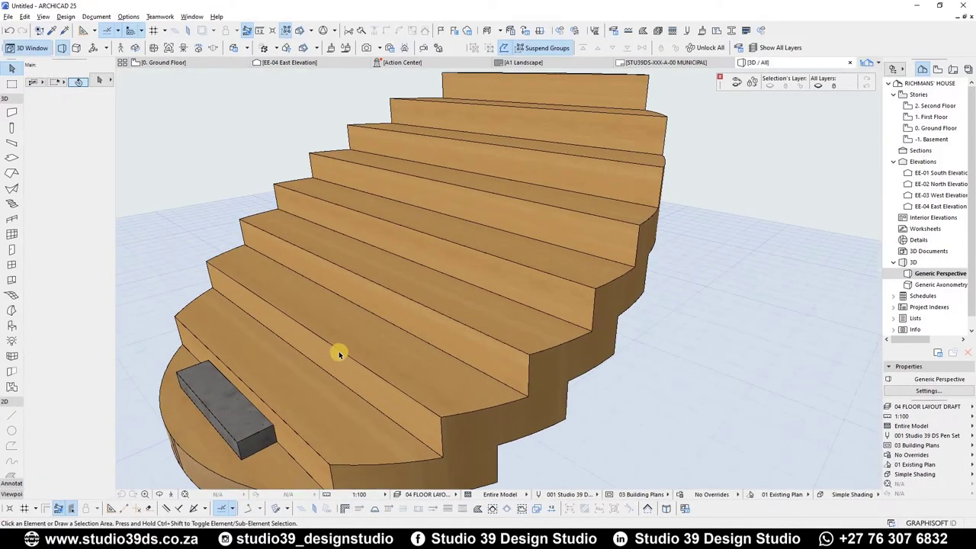
shift+middle_drag(298, 343, 301, 381)
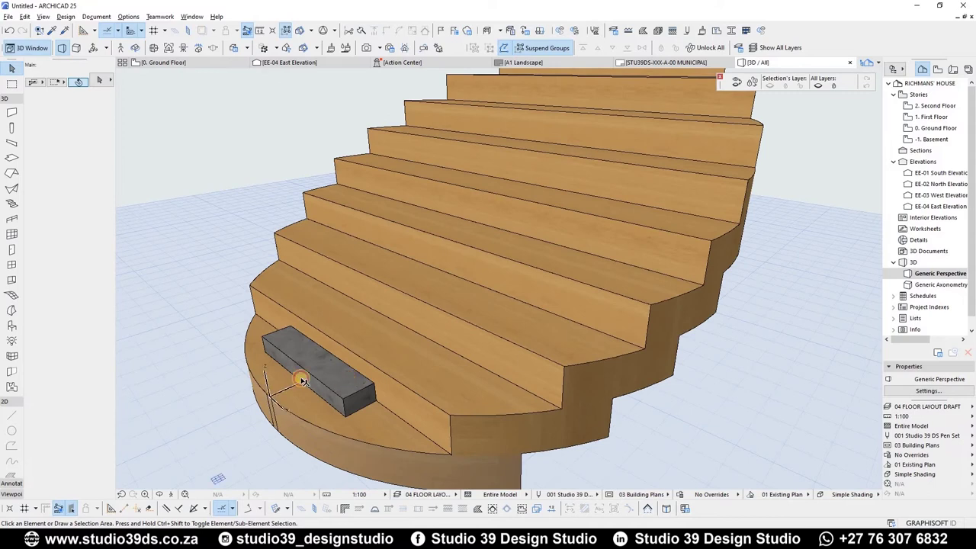
click(301, 381)
click(35, 403)
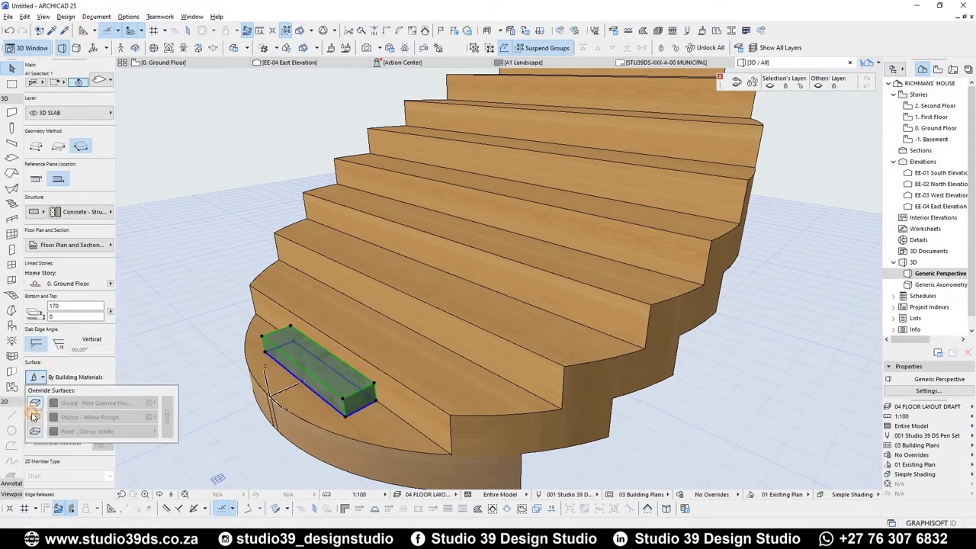
click(33, 419)
click(34, 430)
click(170, 430)
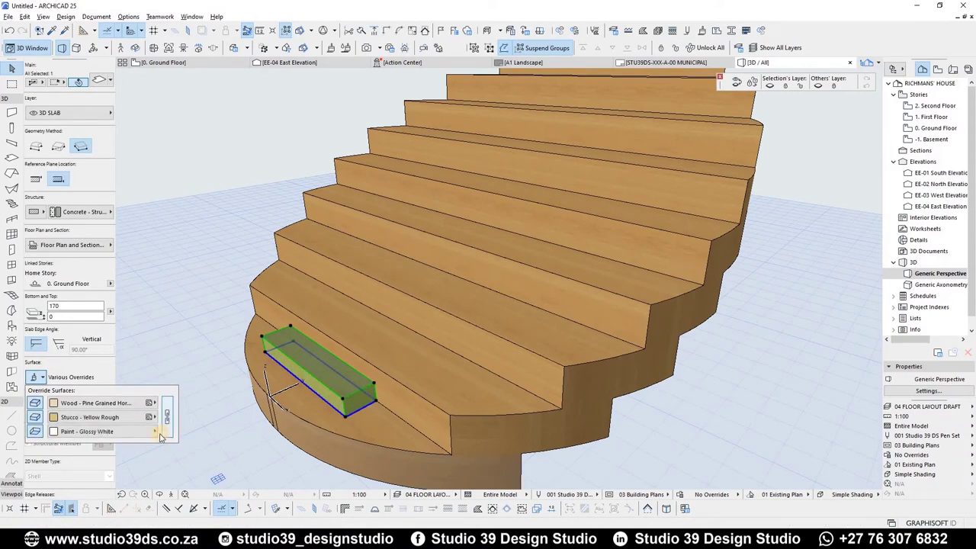
click(149, 404)
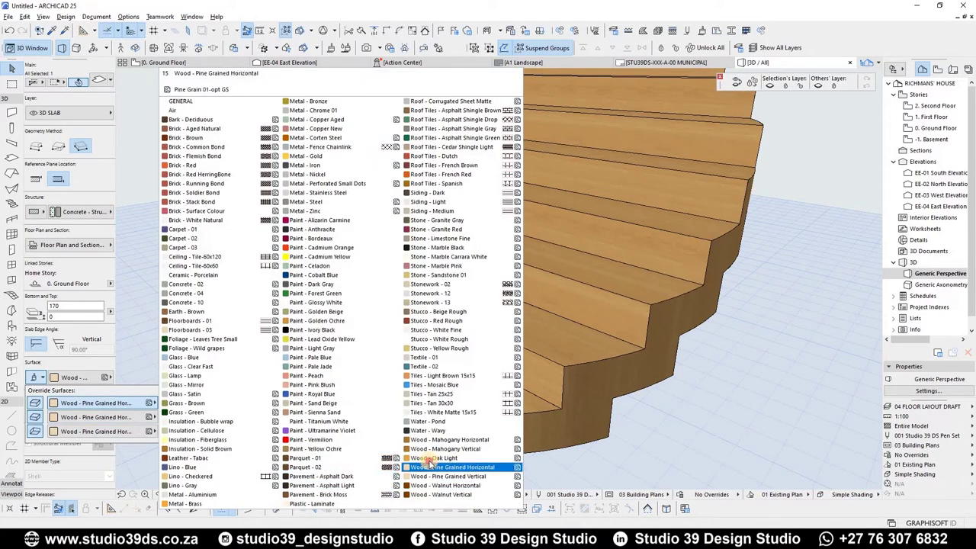
key(Return)
Step: Move the small slab step to the 3D STAIR layer
click(77, 114)
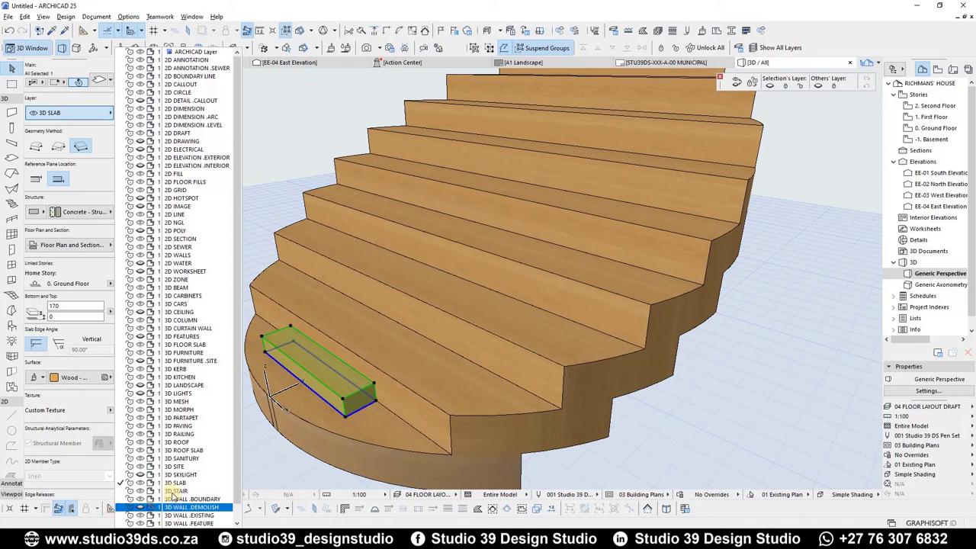
click(173, 491)
key(Escape)
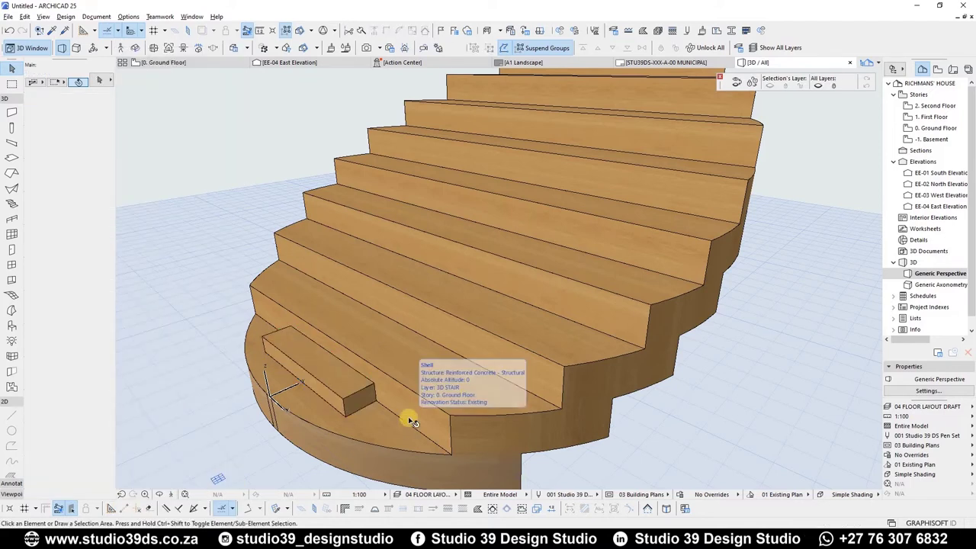
Step: Multiply the small slab in plan by dragging with the Spread method, using 560 spacing and 340 vertical displacement
key(F2)
click(461, 328)
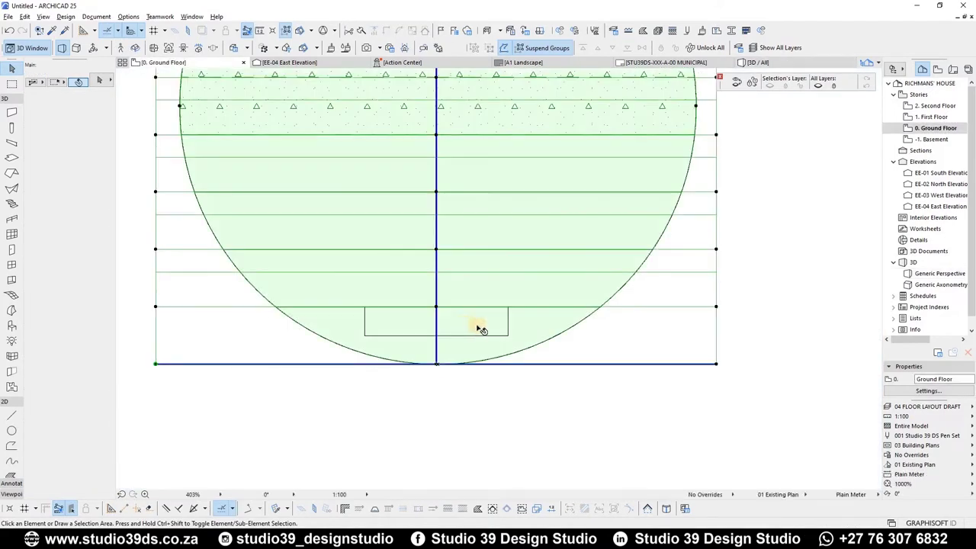
key(Escape)
click(509, 337)
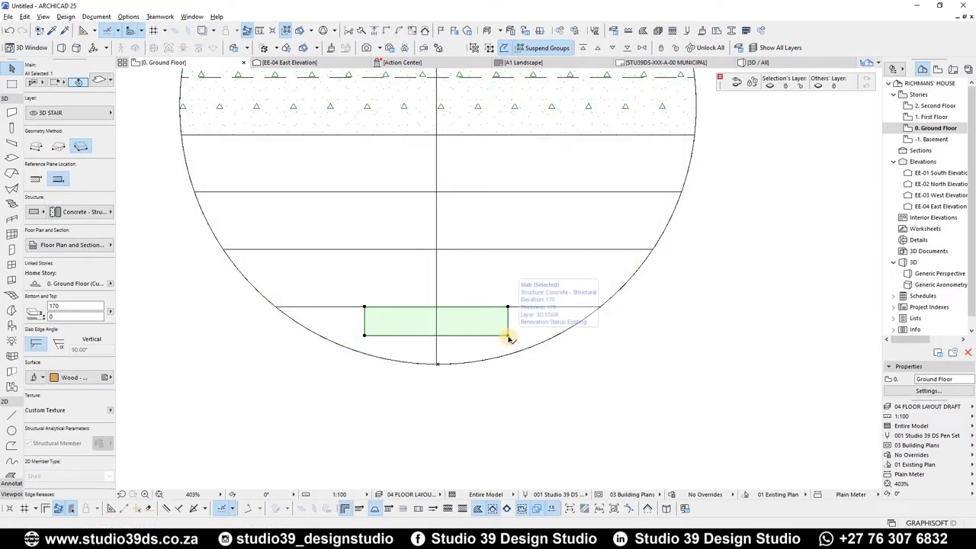
key(ctrl+u)
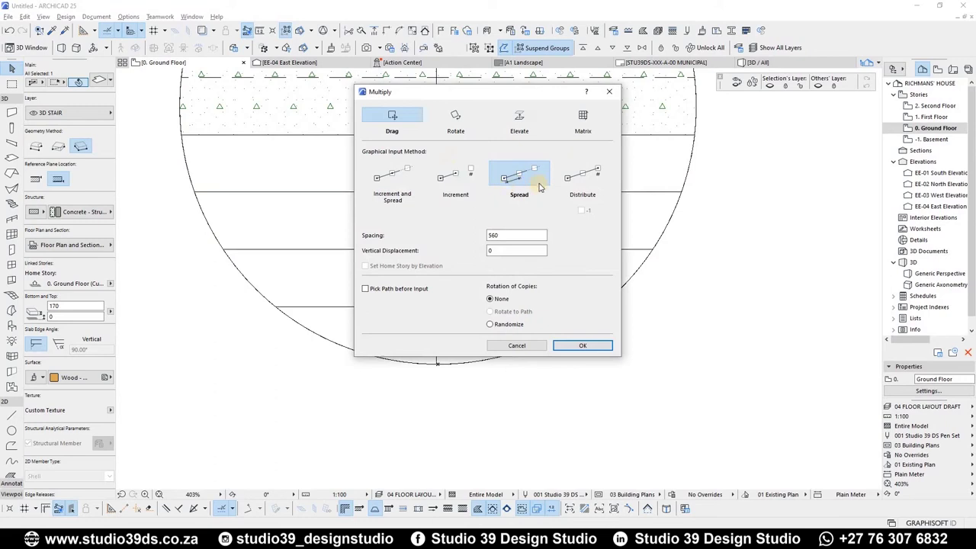
click(492, 235)
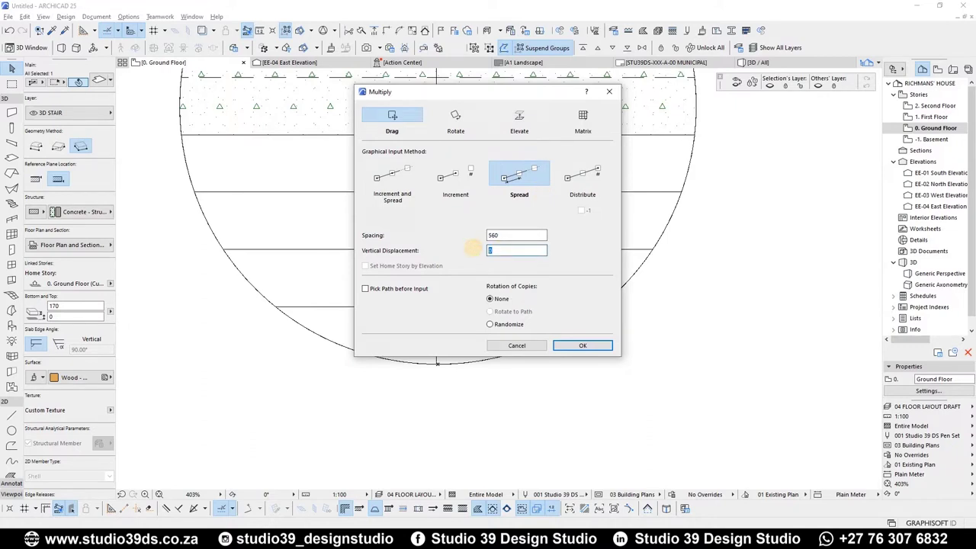
text(340)
key(Return)
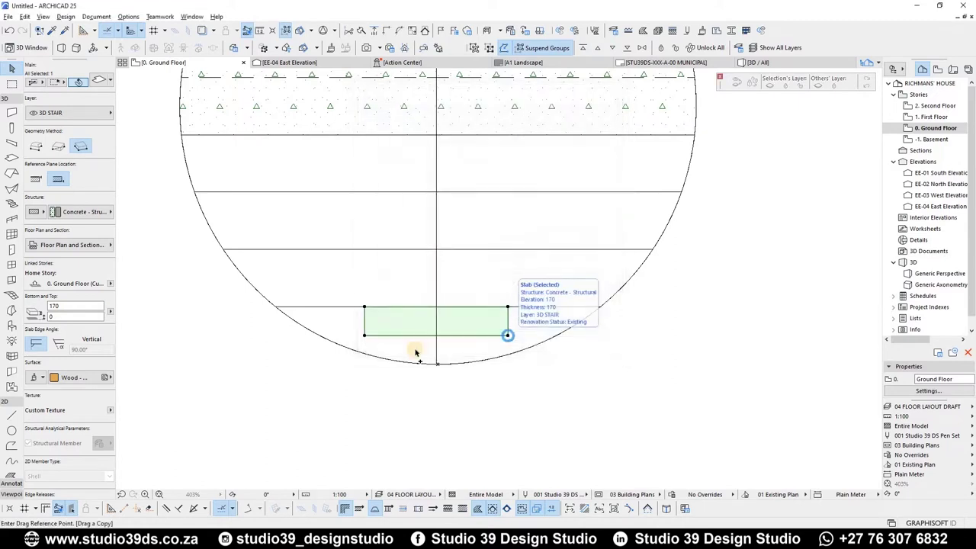
Step: Spread the slab copies straight up the stair plan from the lowest tread to the topmost riser
scroll(442, 381, down, 4)
scroll(474, 283, down, 2)
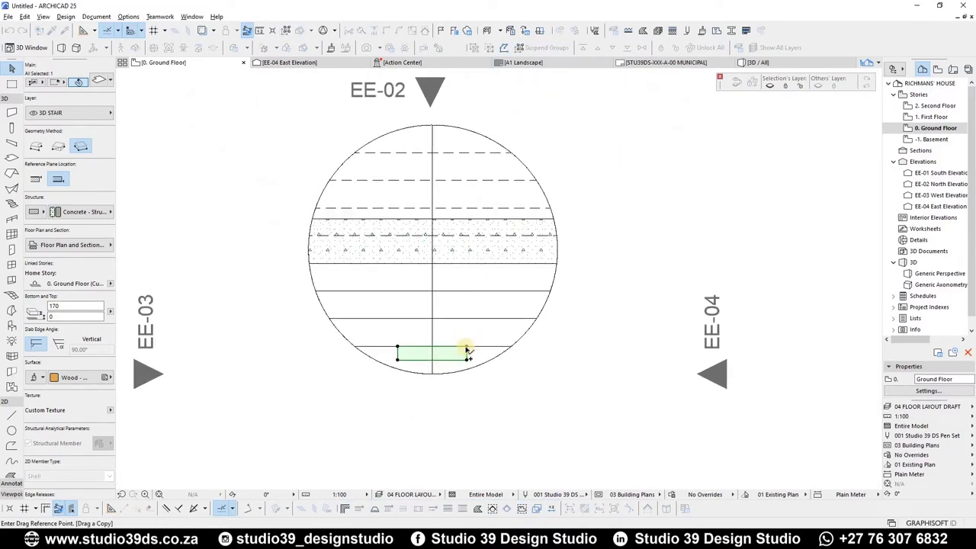
click(456, 341)
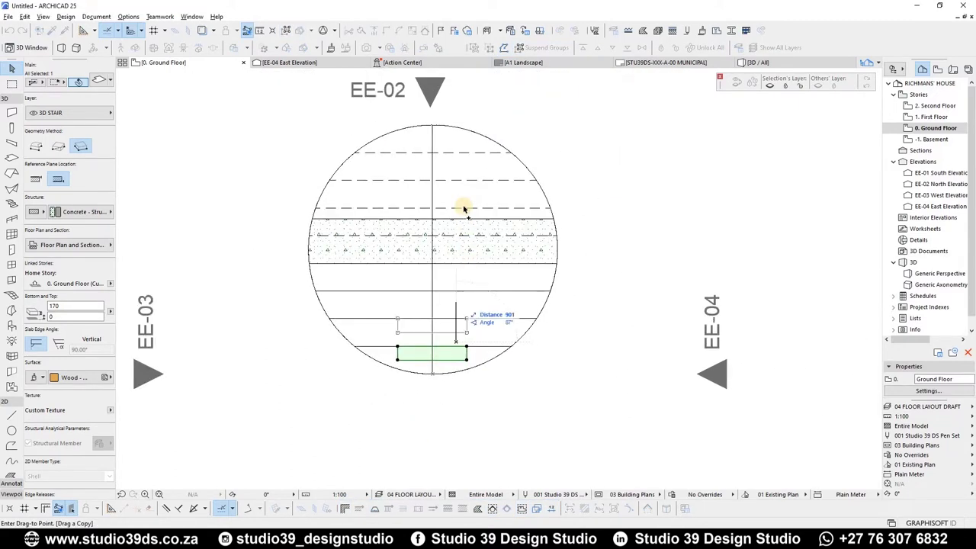
click(462, 136)
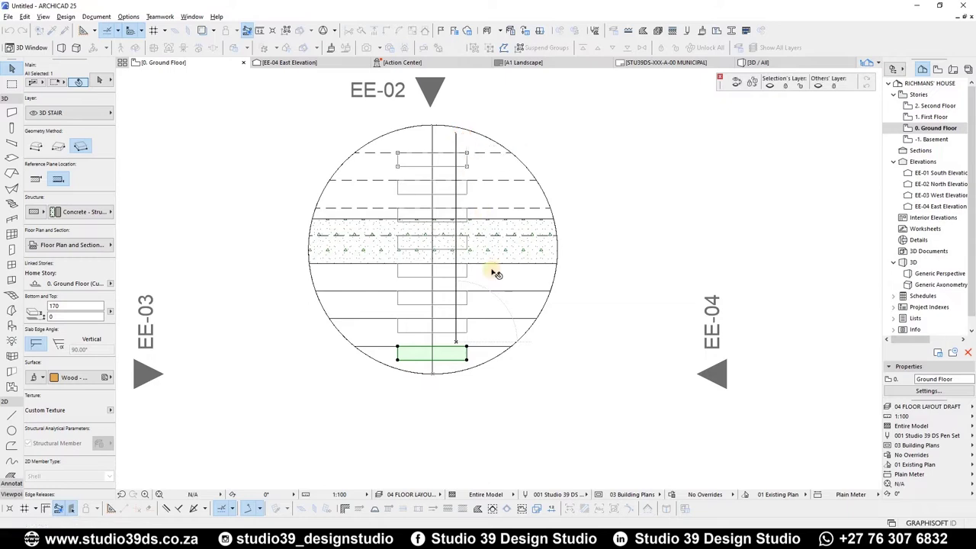
click(530, 380)
key(F3)
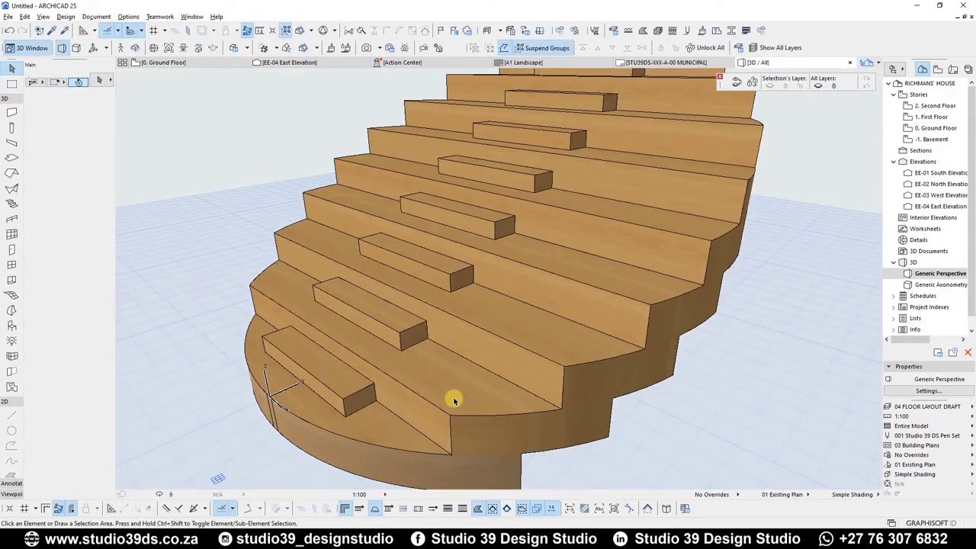
Step: Prepare the Slab tool on the Ground Floor plan with a top reference plane
key(F2)
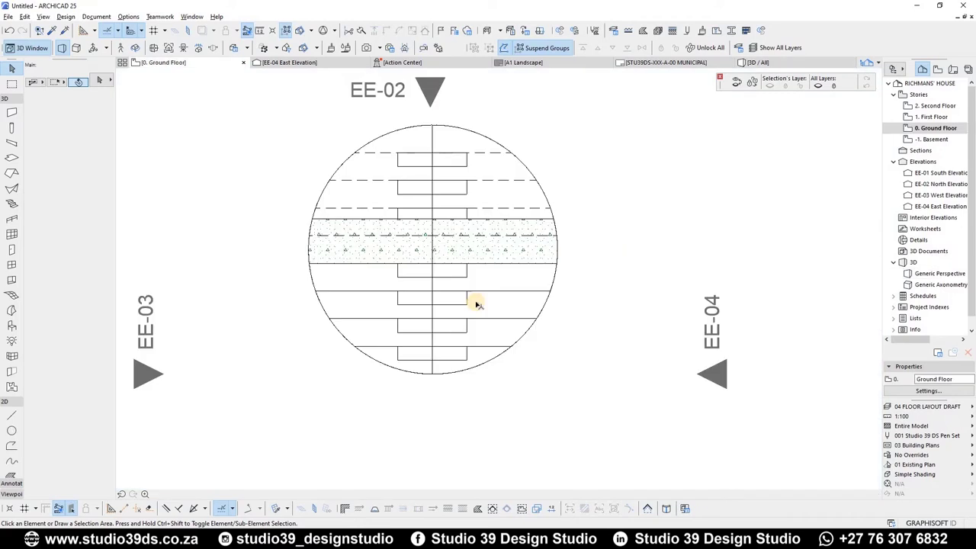
scroll(508, 246, up, 3)
scroll(515, 292, down, 2)
scroll(502, 220, down, 5)
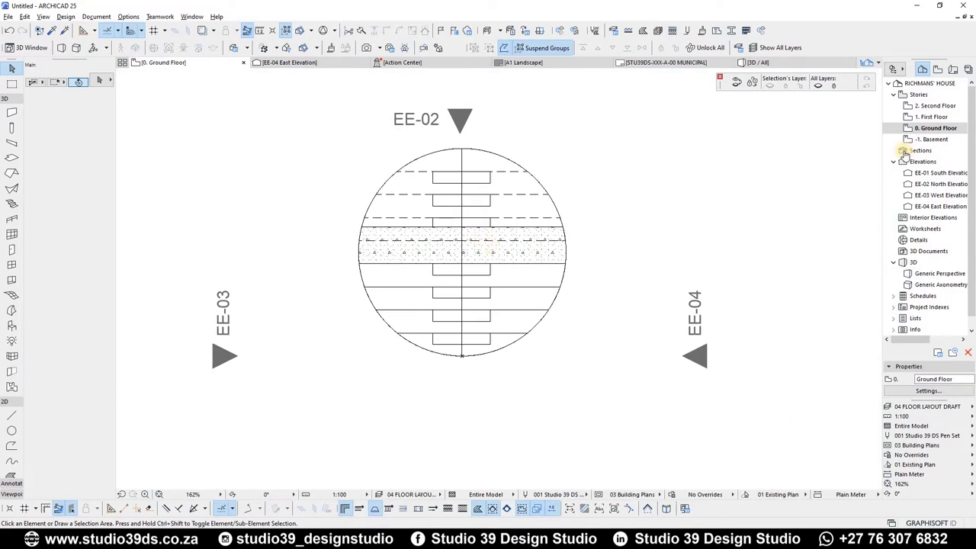
click(10, 160)
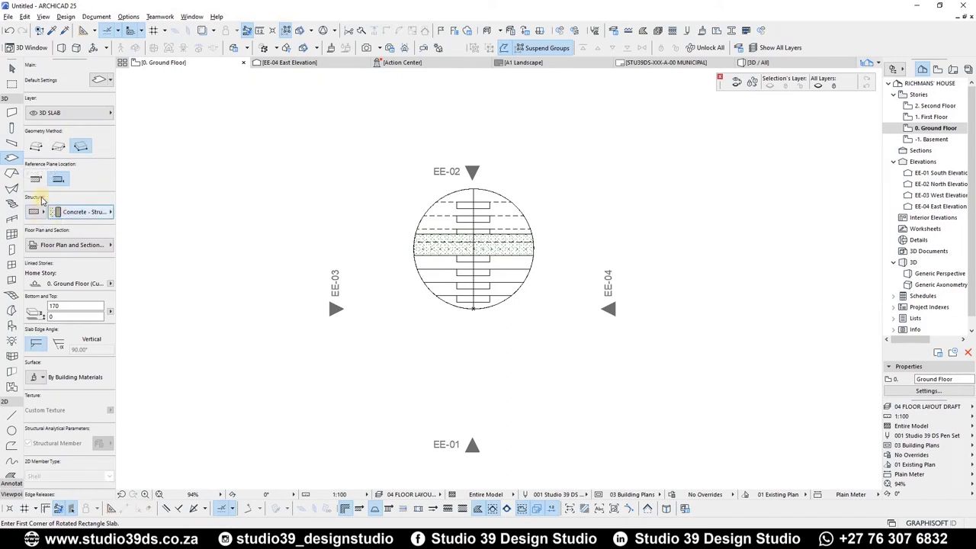
click(35, 178)
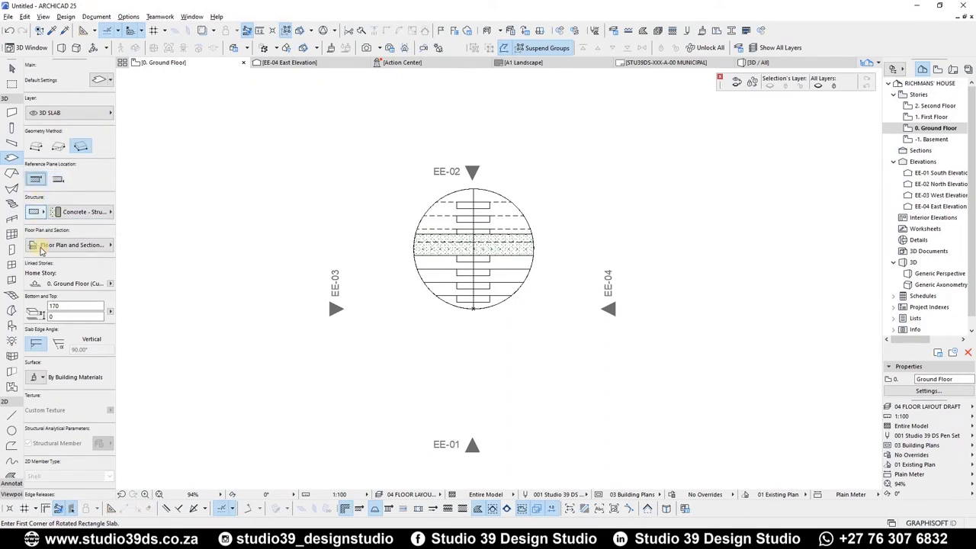
Step: Override all three default slab surfaces, with Tiles - Tan 30x30 on top
click(40, 382)
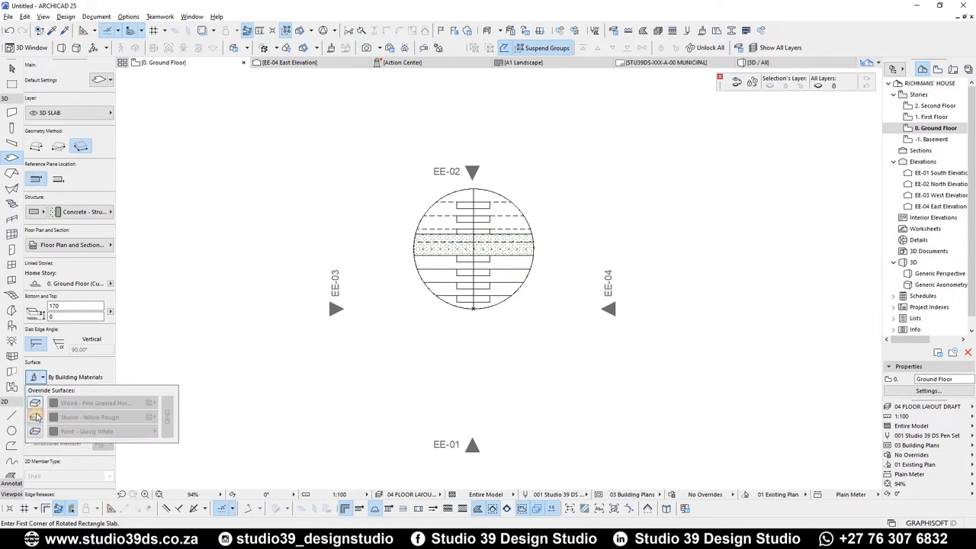
click(37, 417)
click(36, 432)
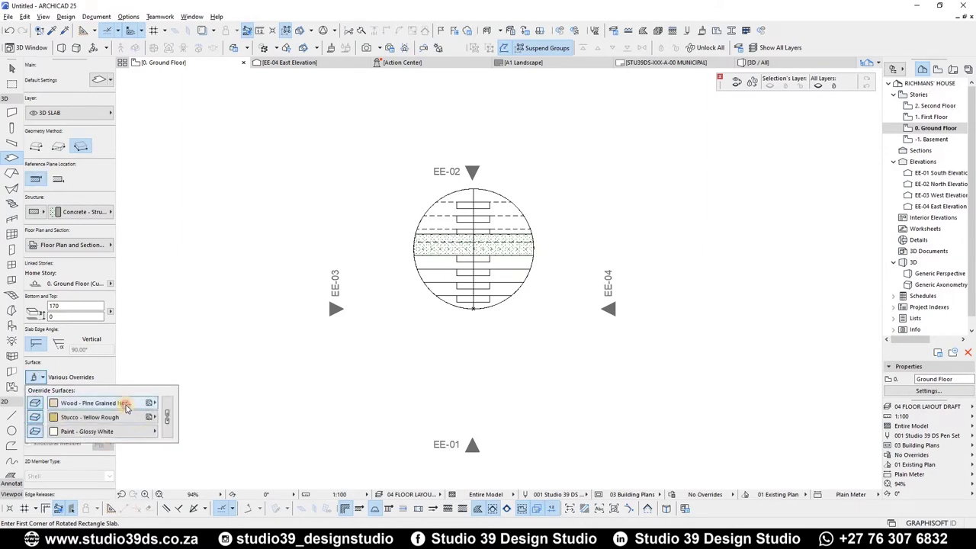
click(127, 405)
click(137, 418)
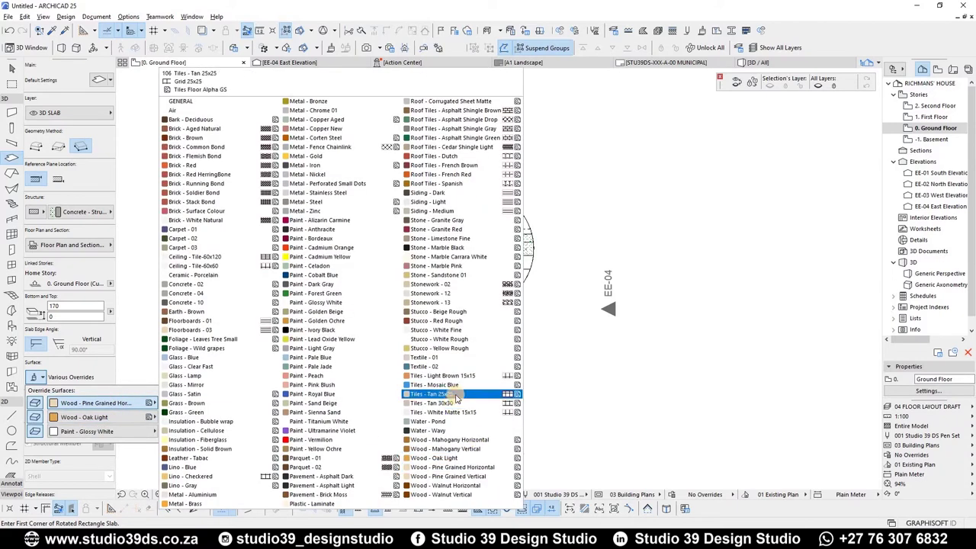
click(449, 403)
click(124, 419)
click(446, 404)
click(428, 342)
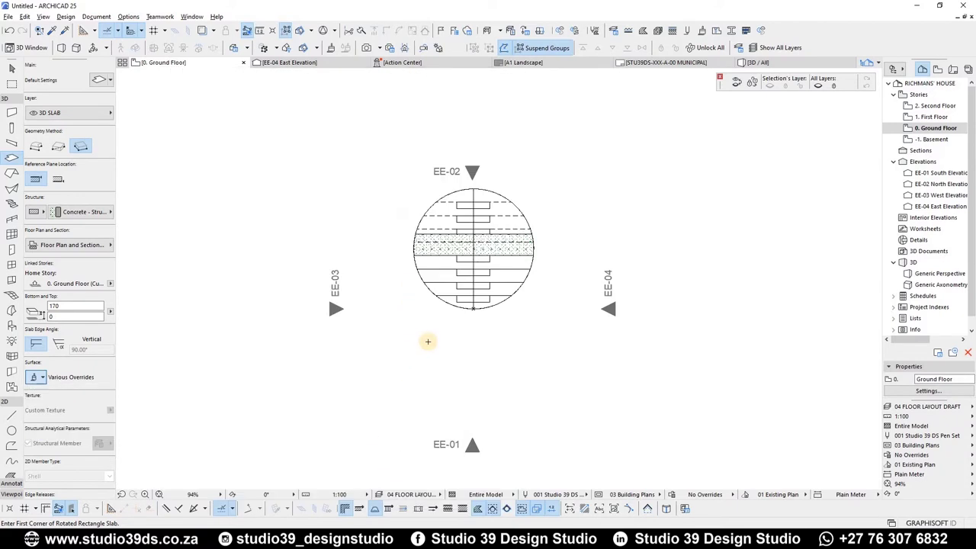
Step: Draw a rectangular slab over one half of the stair circle and offset its centre-line edge to the circle's opposite side
scroll(428, 342, down, 1)
click(433, 340)
click(433, 239)
click(483, 290)
shift+click(483, 239)
click(433, 257)
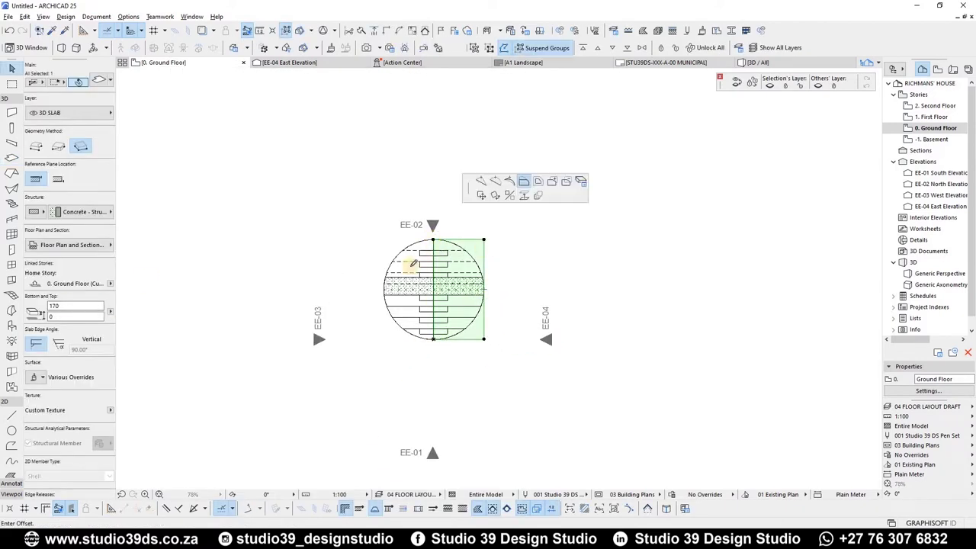
click(384, 289)
Step: Set the square slab's cut line pen to 4 and its uncut and hidden line pens to 1
click(108, 246)
click(353, 284)
click(353, 284)
click(388, 274)
click(353, 324)
click(362, 314)
click(353, 344)
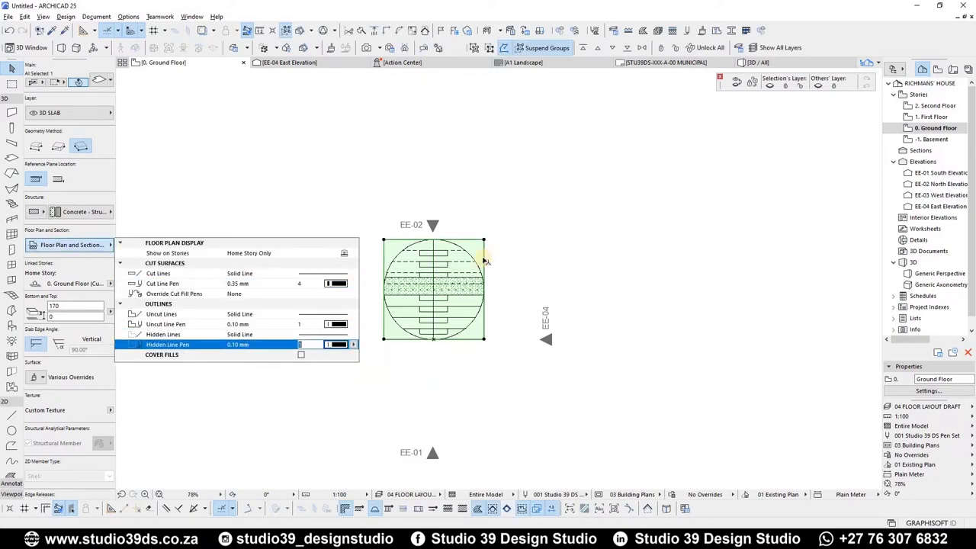
Step: Offset all edges of the square slab outward by about the diameter of the stair circle
click(483, 261)
click(665, 229)
text(500)
key(Return)
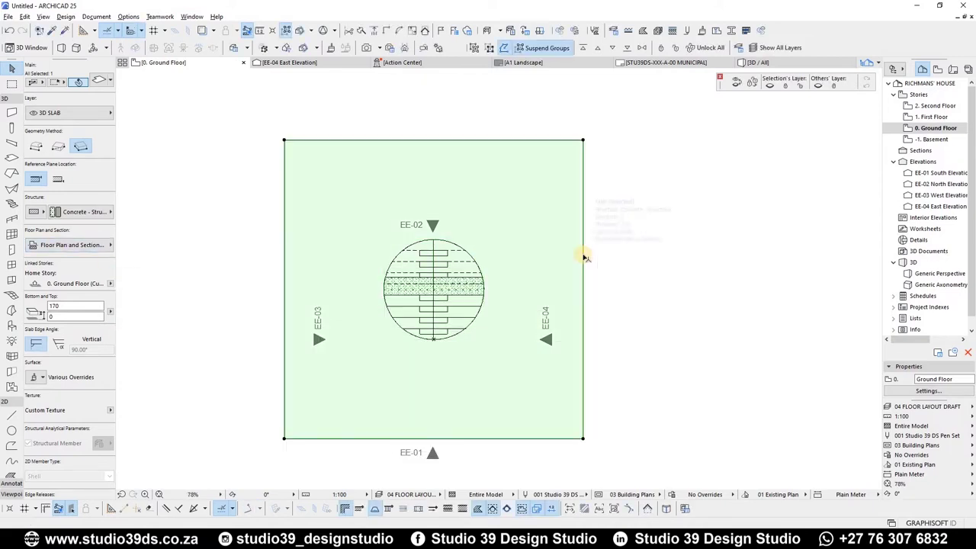
Step: Copy the square slab and the stair's outline circle from the Ground Floor to the same position on the First Floor
click(931, 118)
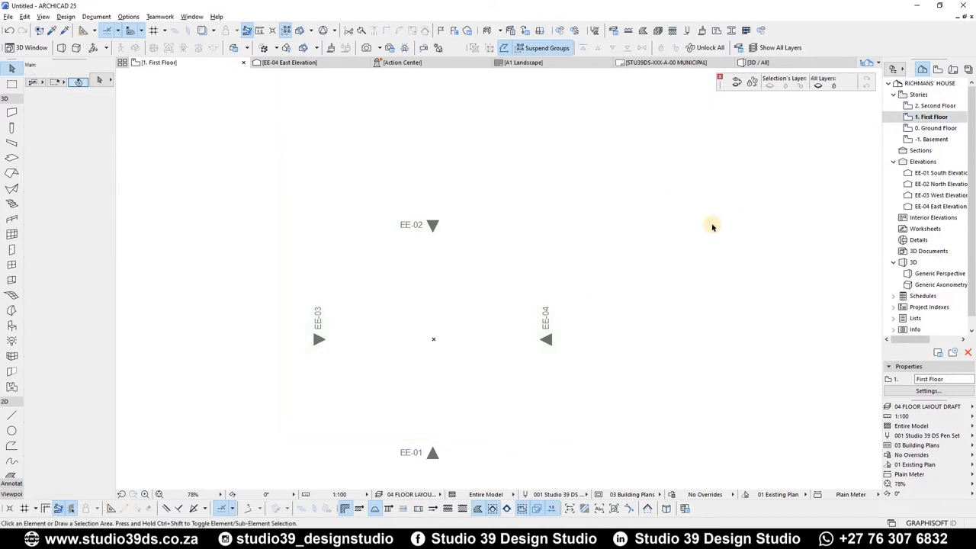
click(934, 128)
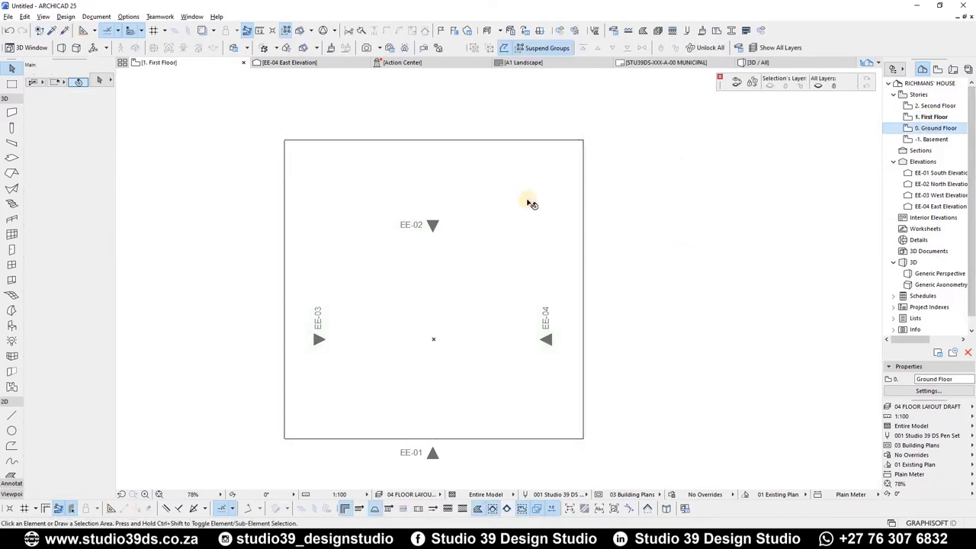
click(471, 257)
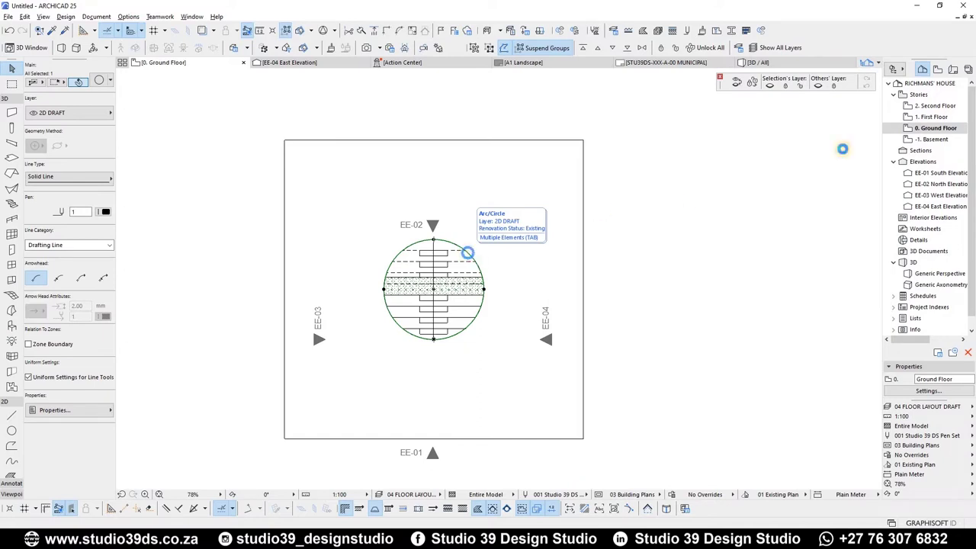
double_click(933, 118)
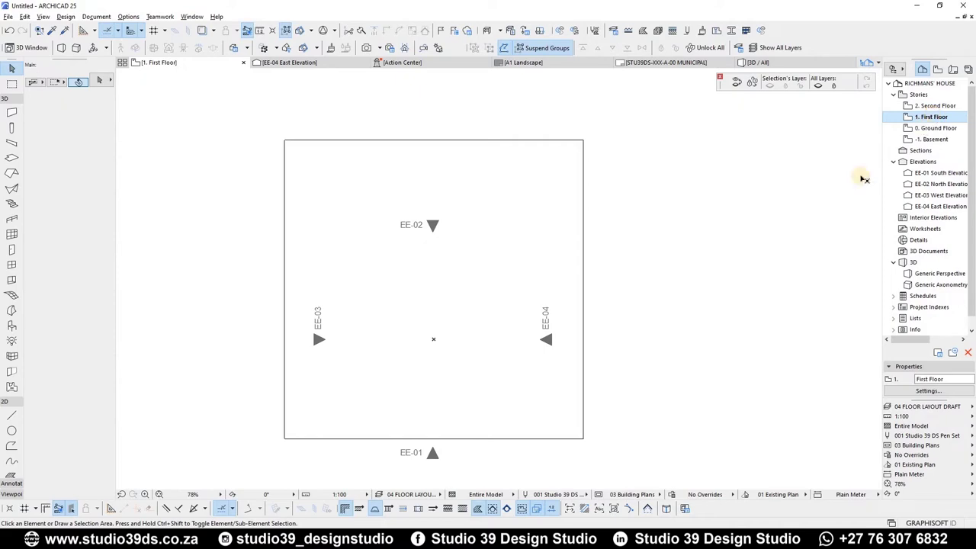
key(ctrl+v)
Step: Subtract a circular opening from the First Floor slab by tracing the copied circle
click(583, 140)
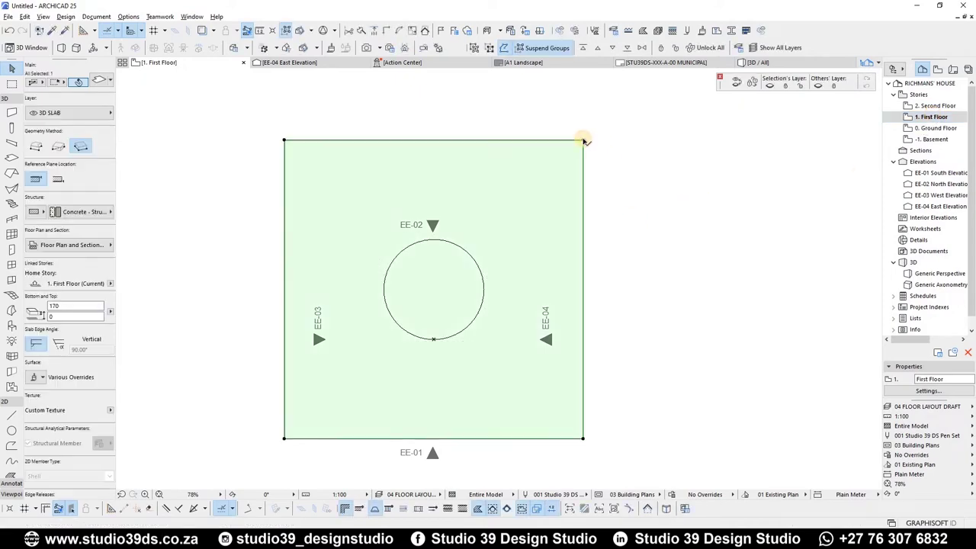
click(584, 140)
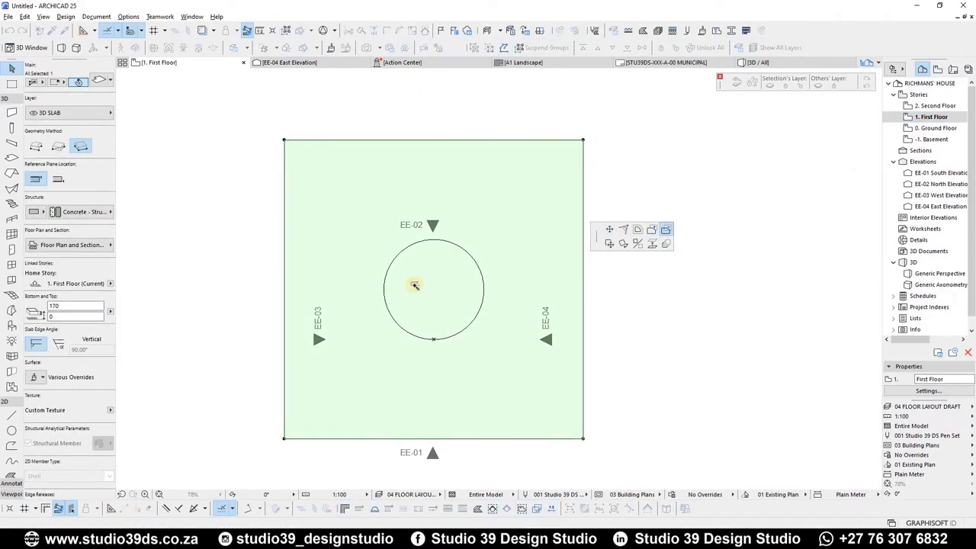
click(473, 328)
click(654, 298)
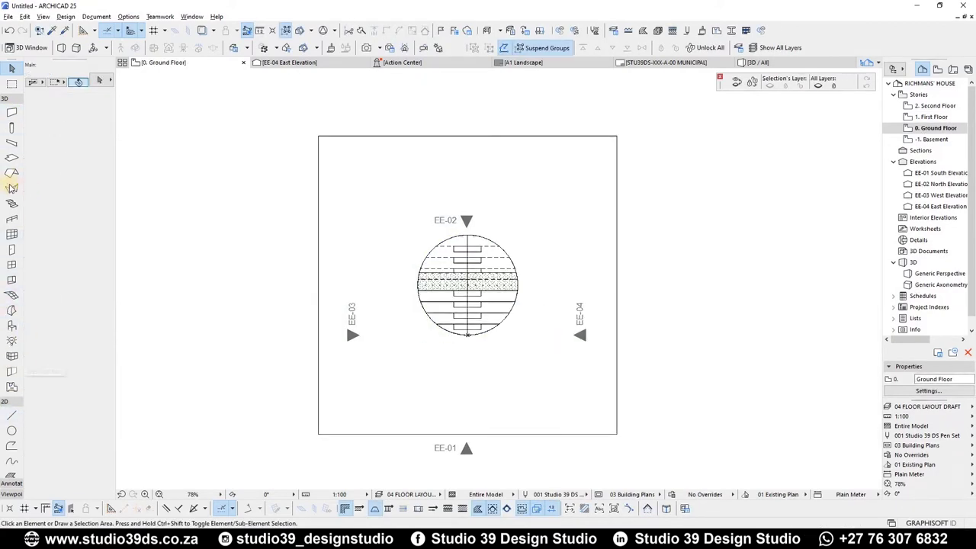
Step: Set the shell defaults to a thickness of 100, cut line pen 4, and uncut and overhead line pens 1
click(11, 189)
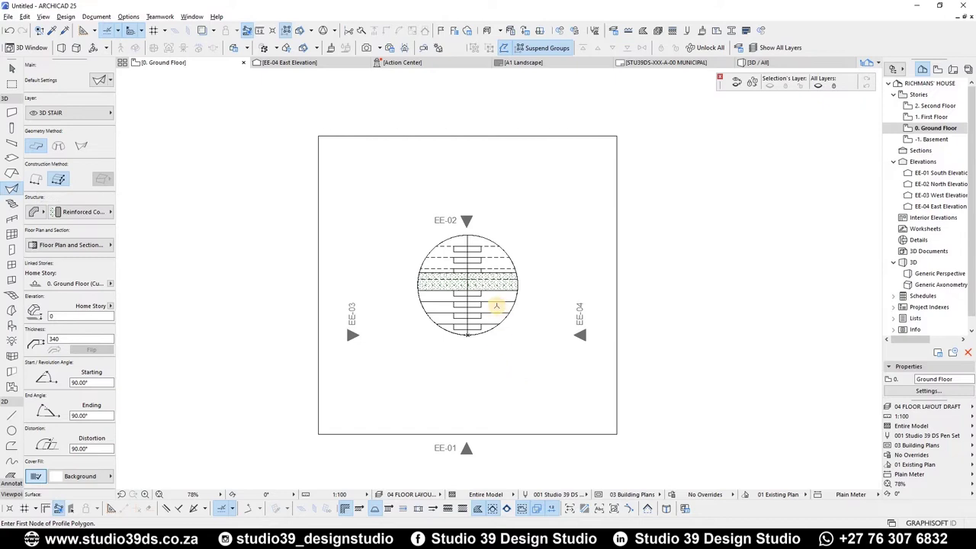
scroll(496, 306, up, 4)
click(546, 280)
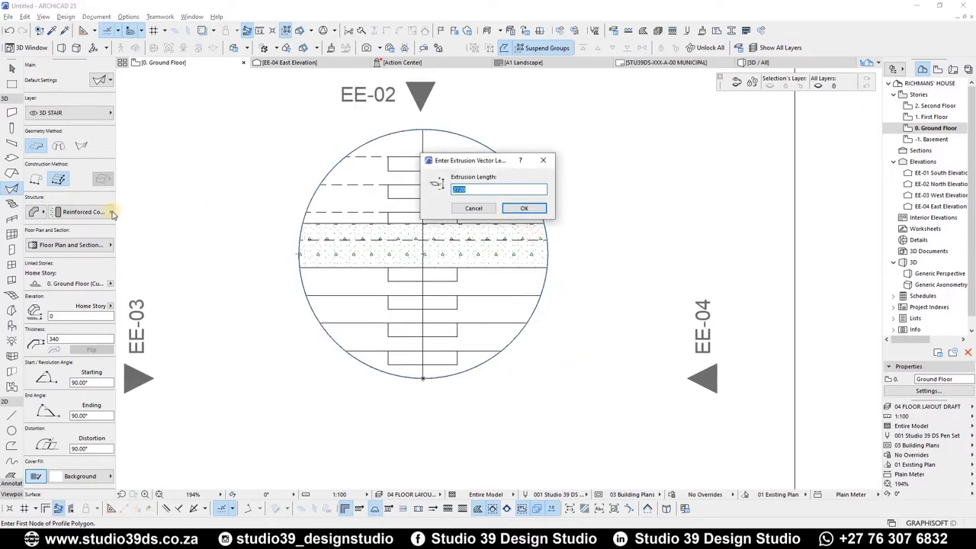
key(Return)
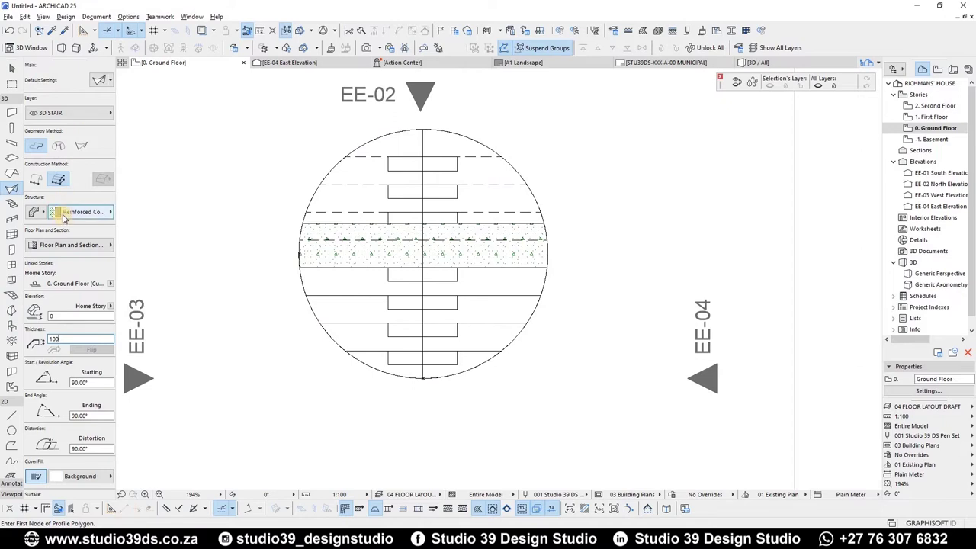
click(64, 244)
click(337, 303)
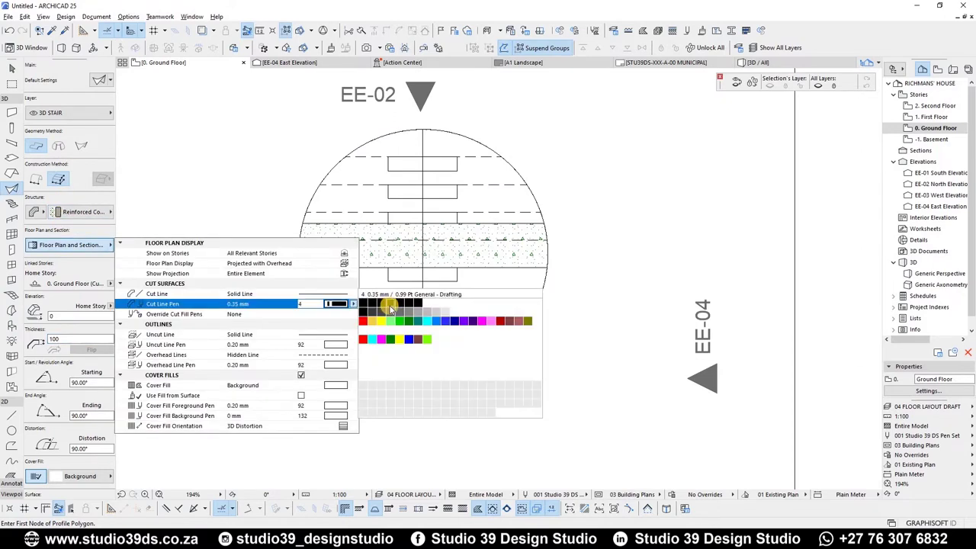
click(354, 345)
click(363, 345)
click(354, 364)
click(363, 365)
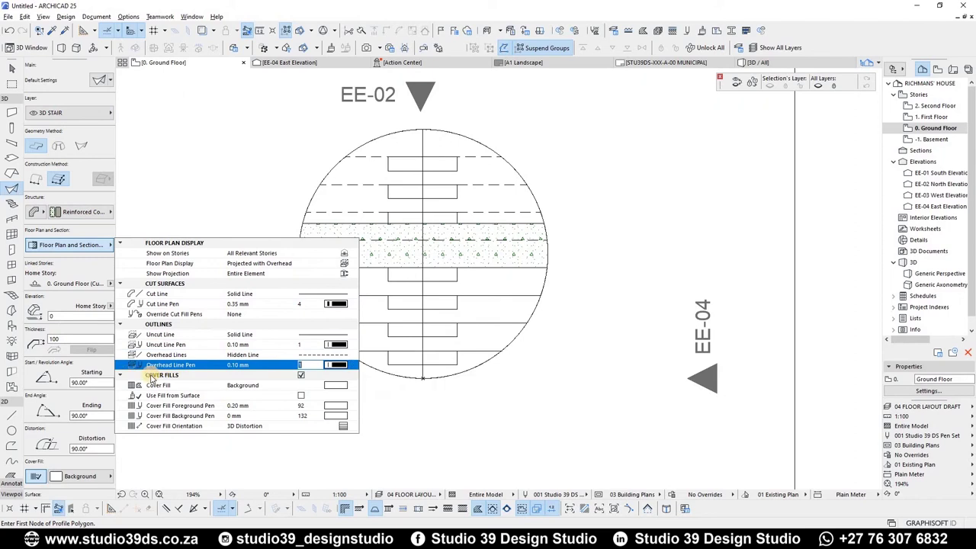
Step: Create an extruded shell 2720 high by tracing the stair's outline circle, and flip its thickness to the outside
click(511, 167)
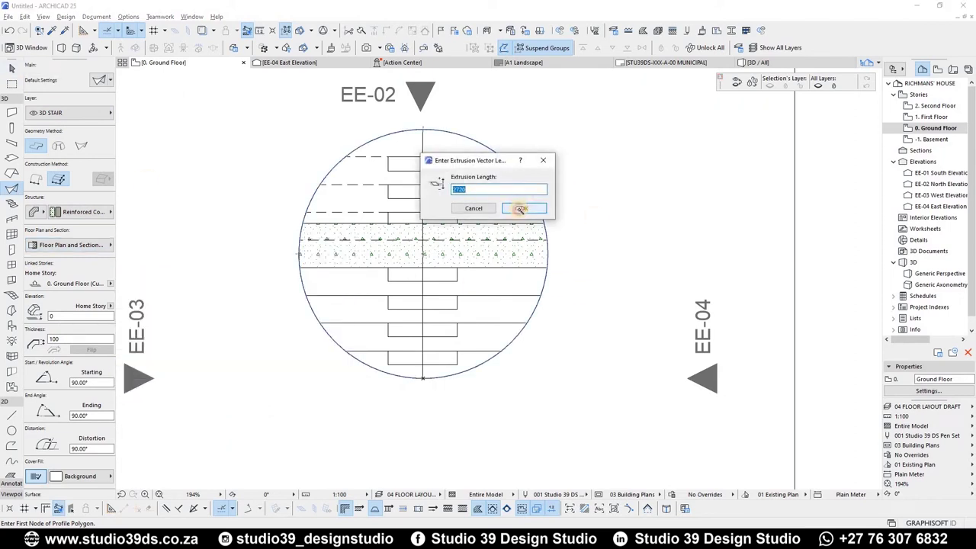
click(520, 208)
shift+click(545, 221)
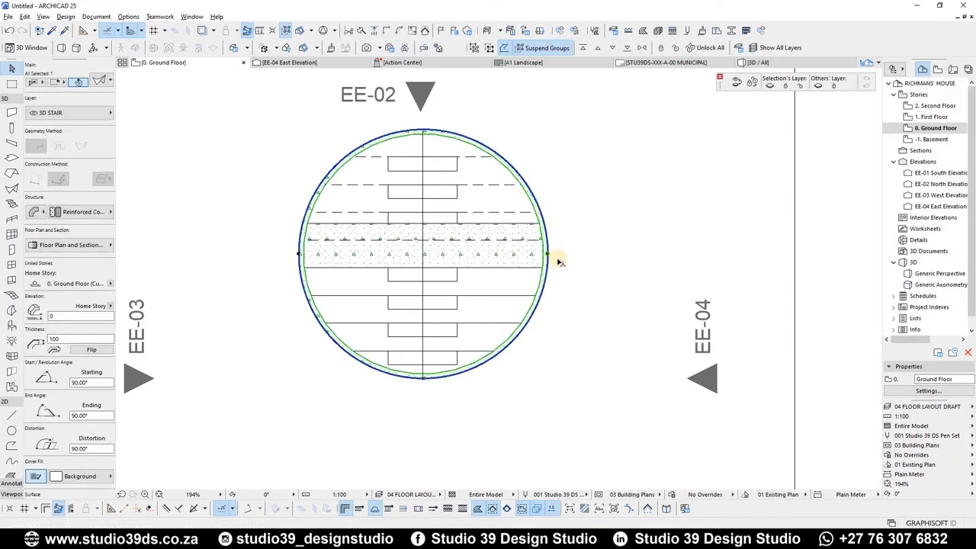
key(c)
Step: Override all surfaces of the cylindrical shell with Wood - Oak Light in the 3D view
key(F3)
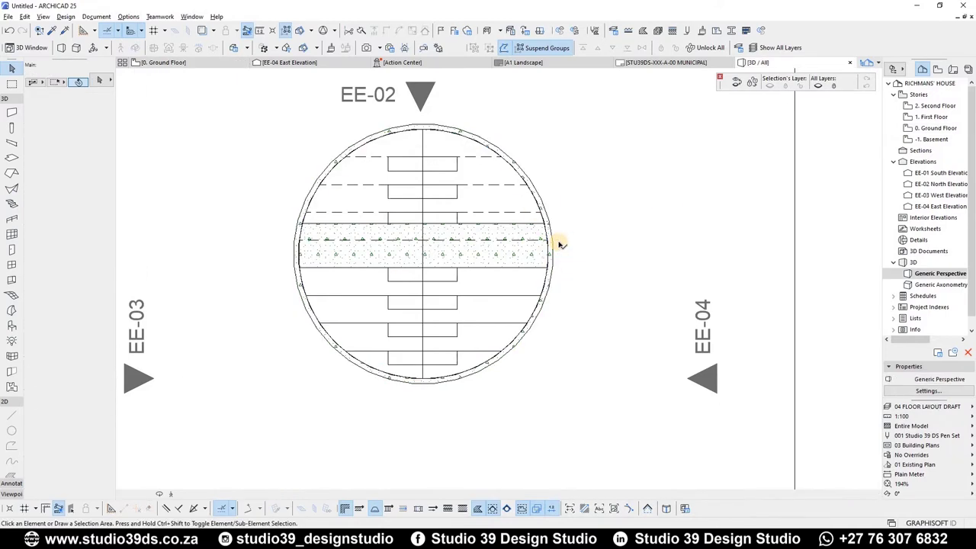
key(Escape)
shift+middle_drag(449, 252, 404, 359)
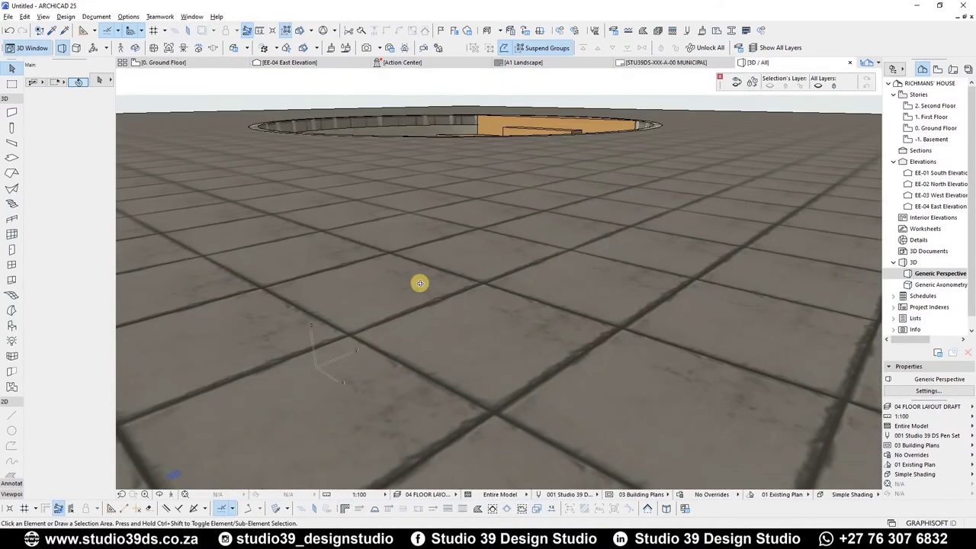
shift+middle_drag(419, 283, 425, 251)
middle_drag(518, 214, 570, 397)
click(554, 277)
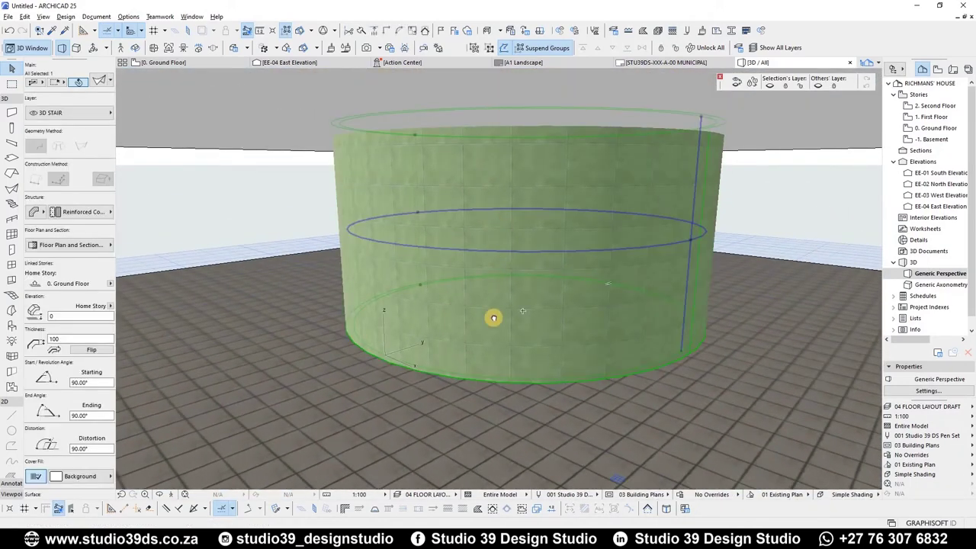
middle_drag(492, 318, 473, 429)
scroll(473, 429, down, 5)
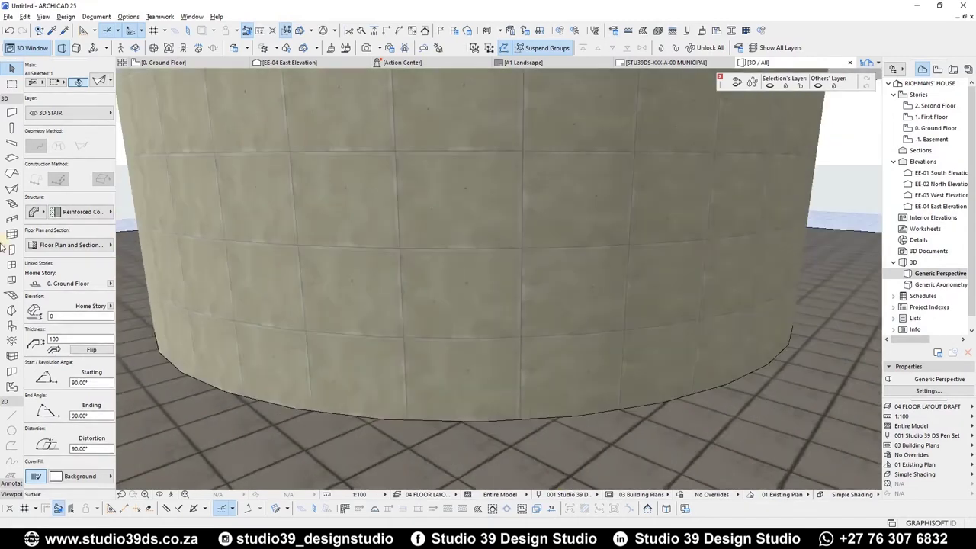
scroll(73, 414, down, 2)
click(38, 422)
click(36, 448)
click(37, 462)
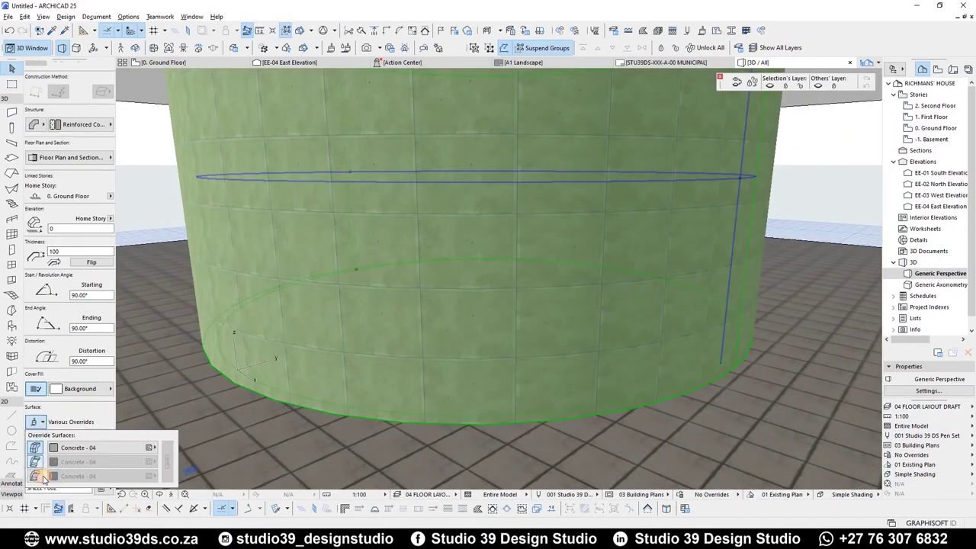
click(166, 462)
click(133, 448)
click(417, 460)
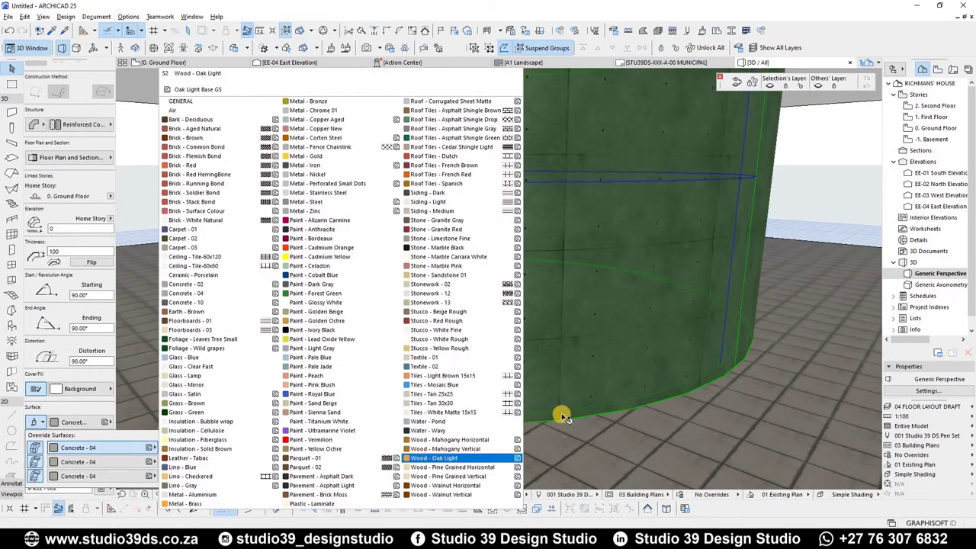
key(Escape)
Step: Cut a polygonal hole in the shell on the East Elevation, removing everything above the stair's sloping guide line
click(305, 62)
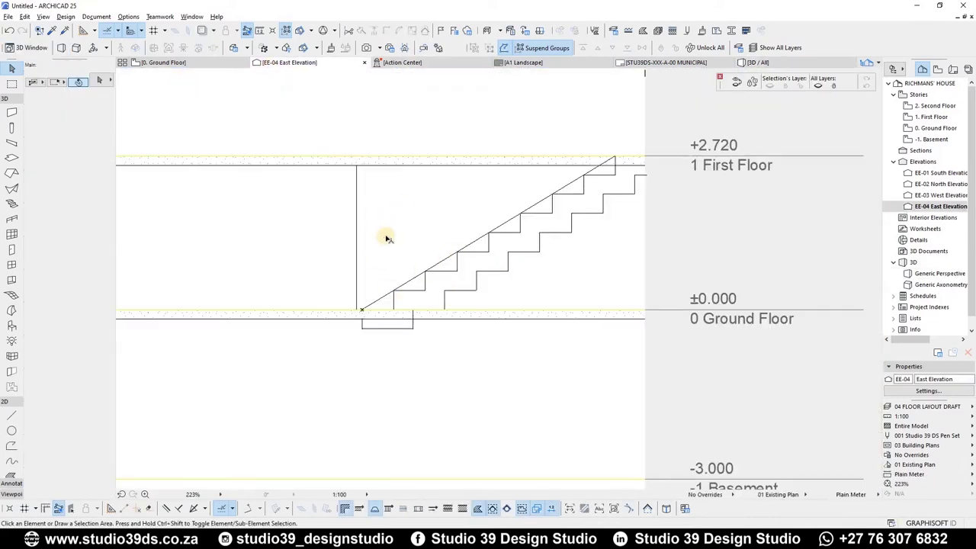
scroll(390, 239, down, 4)
click(395, 241)
scroll(395, 241, up, 5)
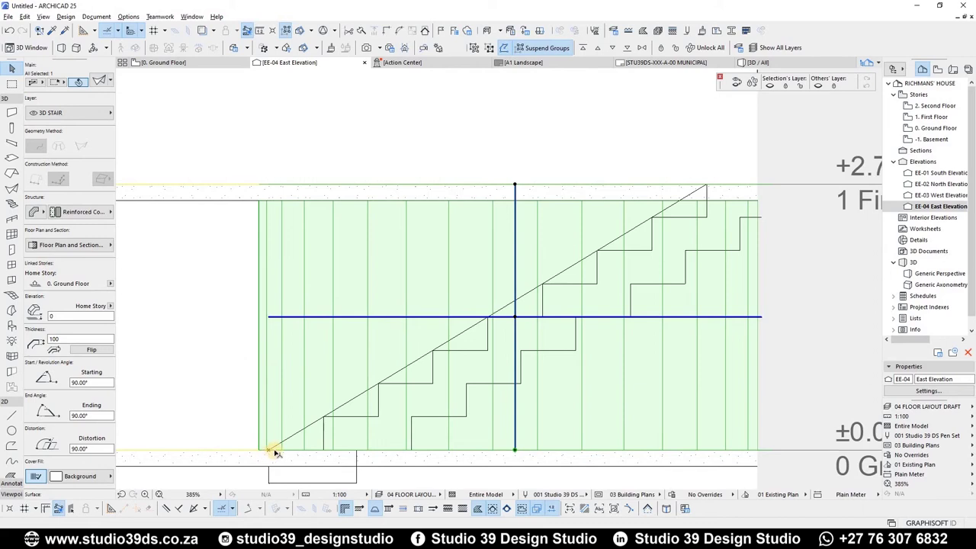
right_click(321, 222)
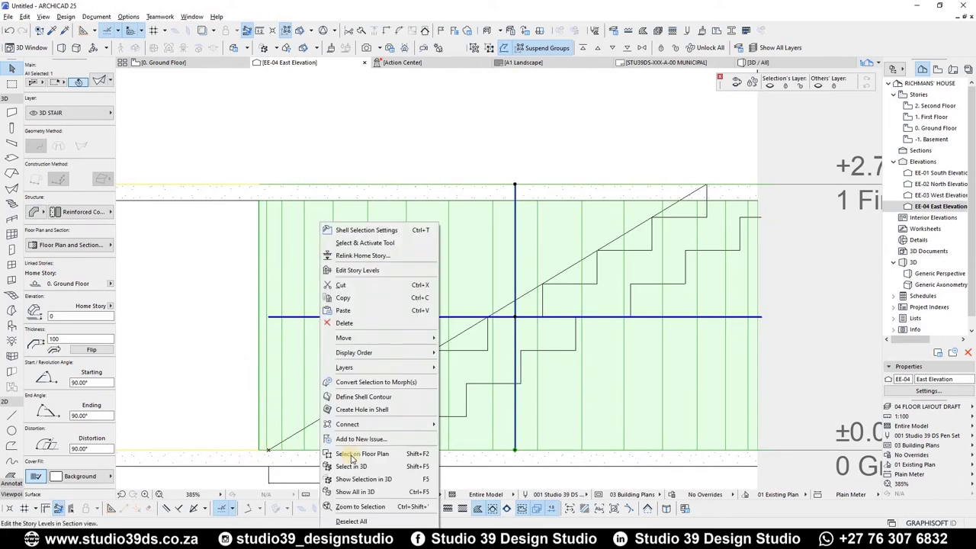
click(349, 410)
click(269, 450)
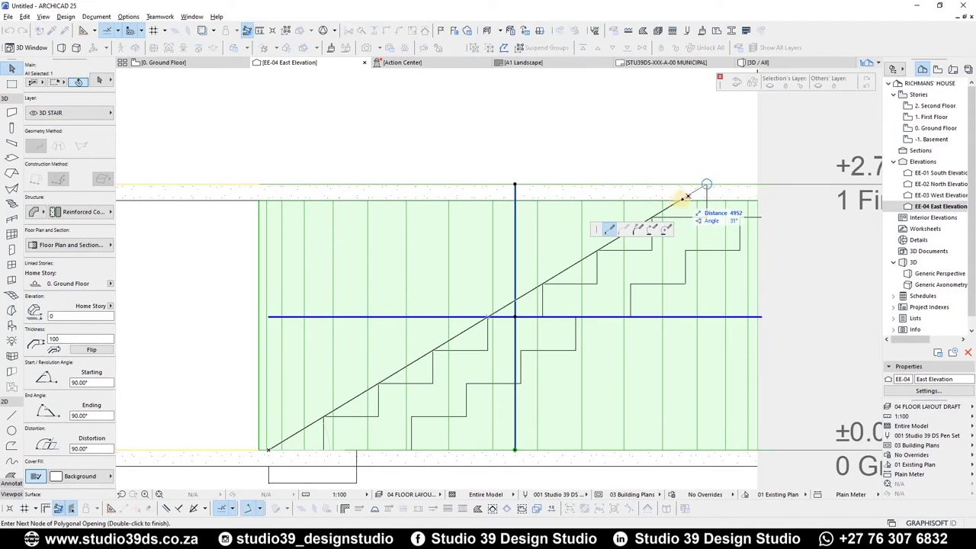
click(799, 200)
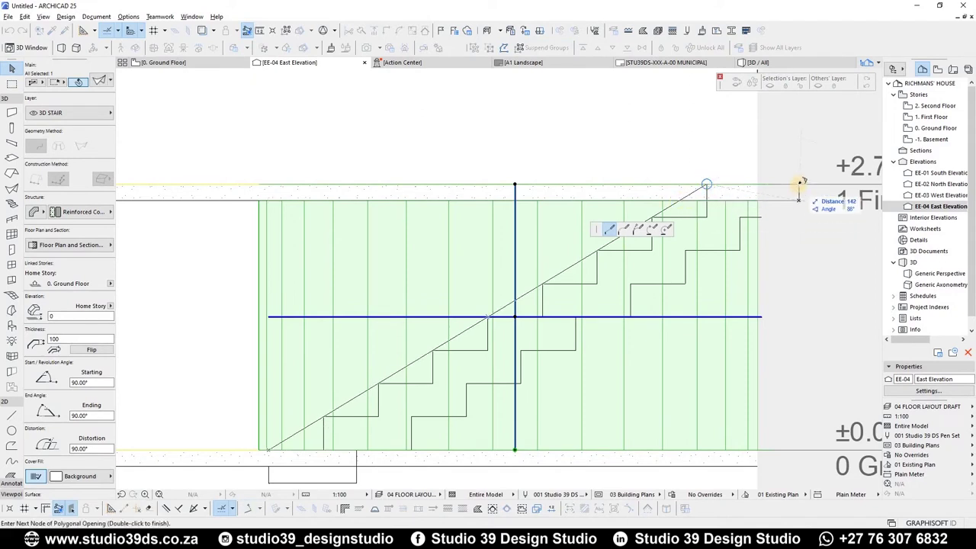
click(223, 184)
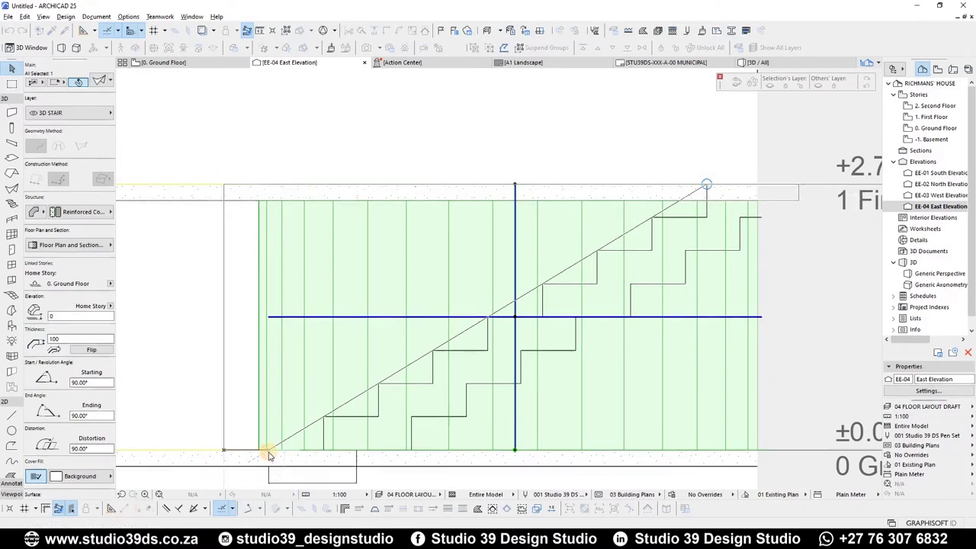
double_click(271, 449)
scroll(240, 279, down, 3)
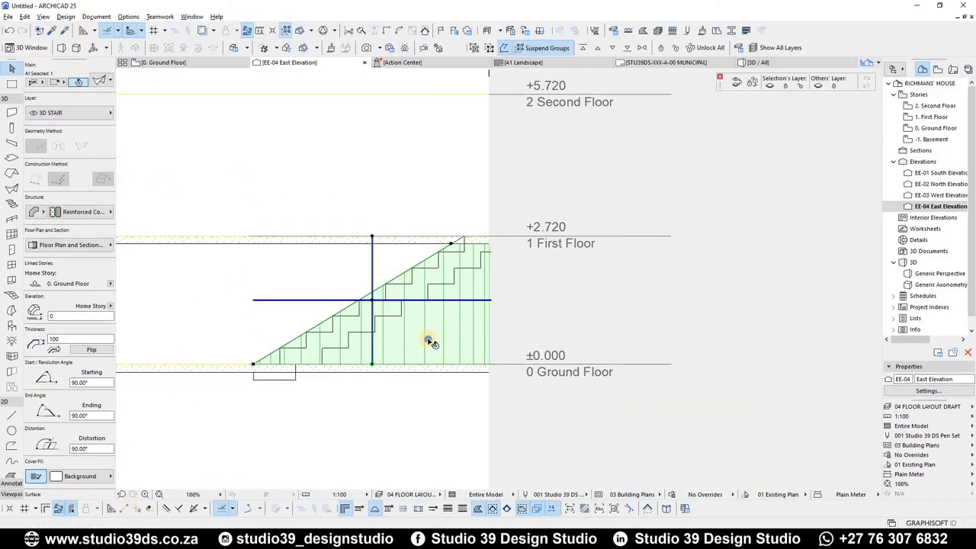
Step: Cut a second polygonal hole in the shell that follows the stair's stepped underside and removes everything below it
right_click(430, 340)
click(471, 219)
scroll(503, 258, up, 2)
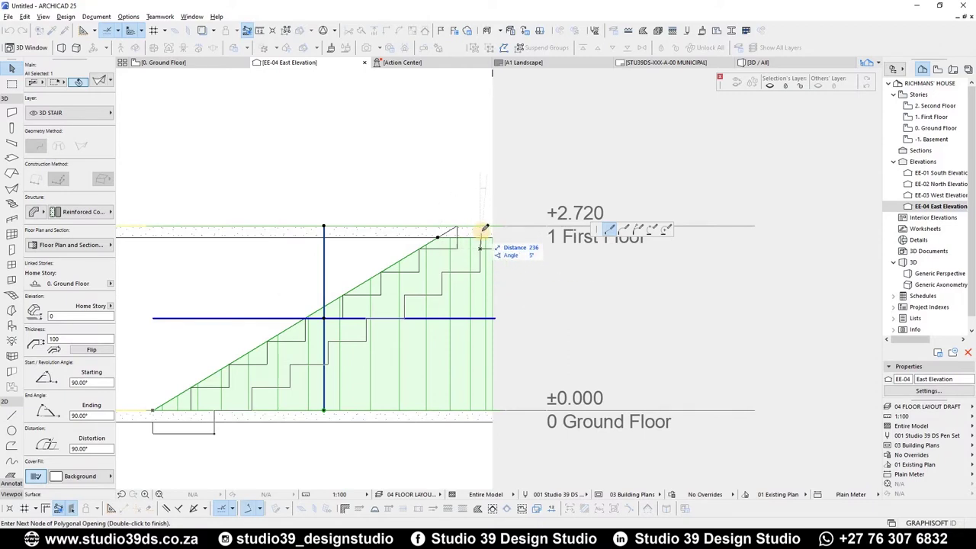
click(537, 248)
click(537, 435)
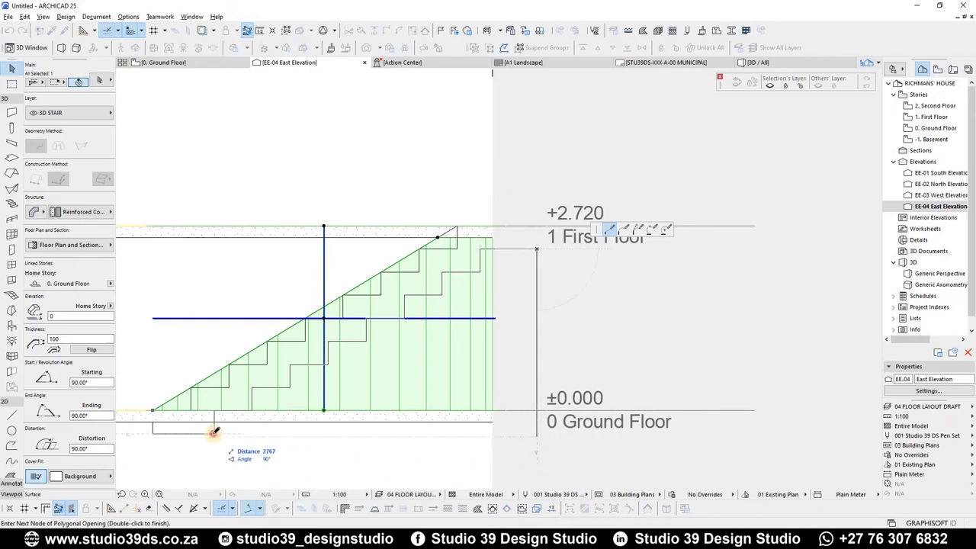
double_click(215, 435)
click(370, 442)
Step: Try the Metal - Stainless Steel surface on the edge of the First Floor slab in 3D
key(F3)
scroll(252, 327, up, 4)
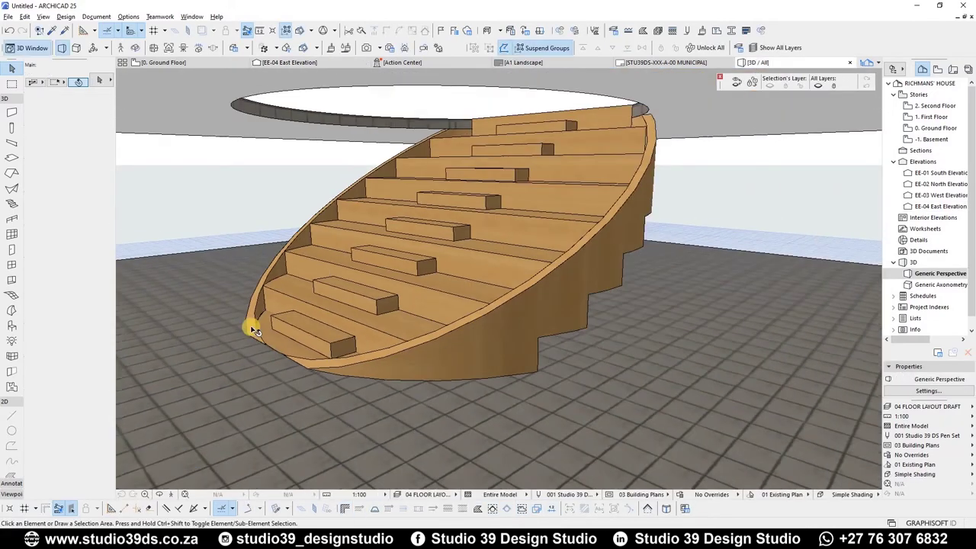
shift+middle_drag(253, 328, 376, 261)
click(366, 182)
click(34, 377)
click(81, 417)
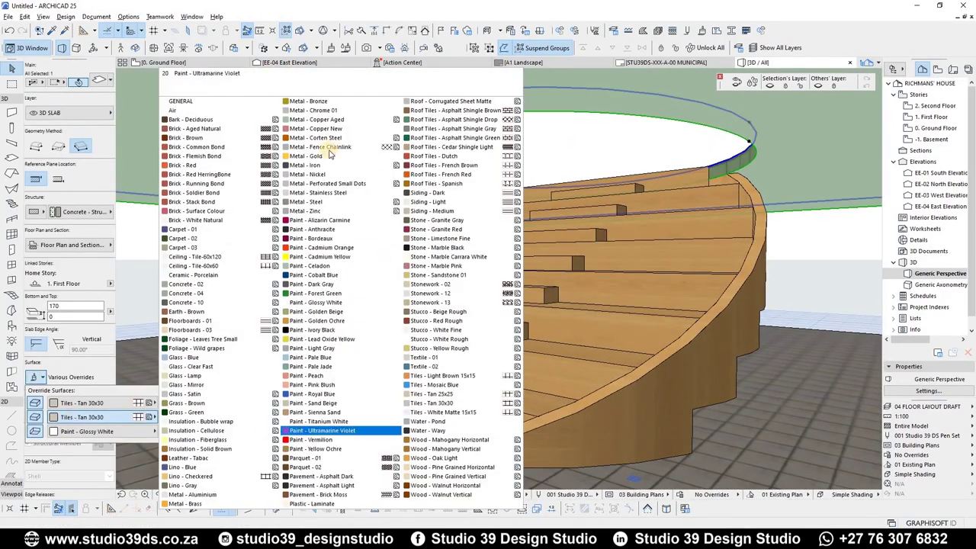
click(312, 195)
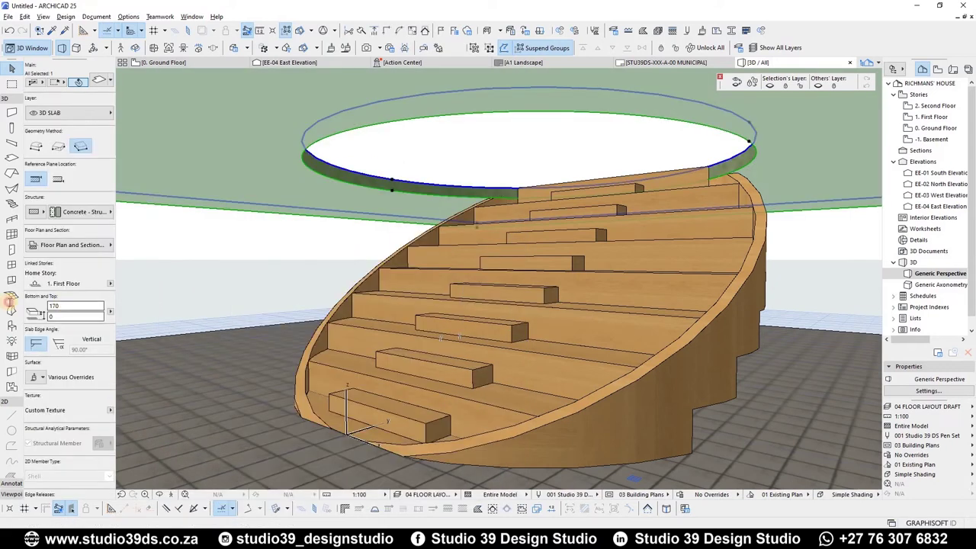
key(Escape)
key(ctrl+z)
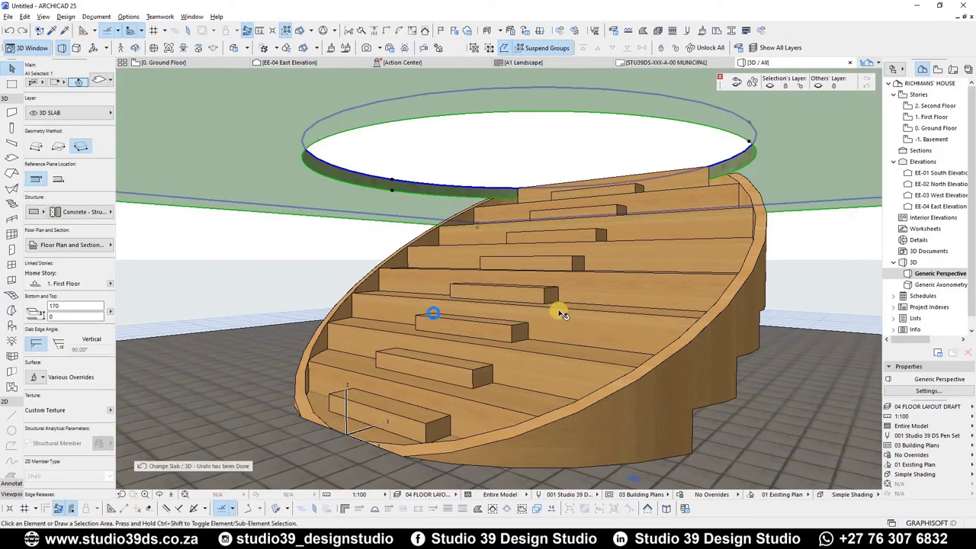
key(Escape)
Step: Apply the Frameless Glass Railing favorite to the Railing tool on the Ground Floor plan
key(F2)
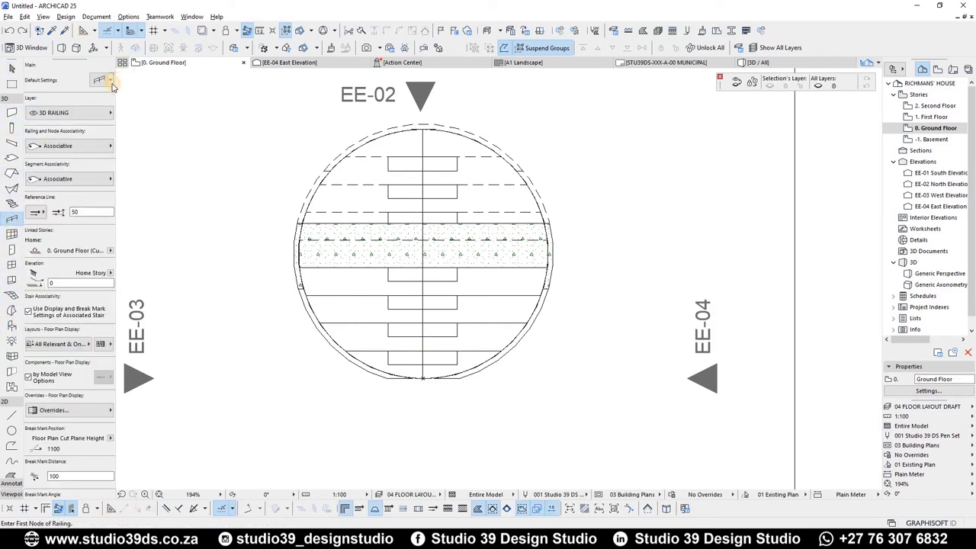
click(99, 79)
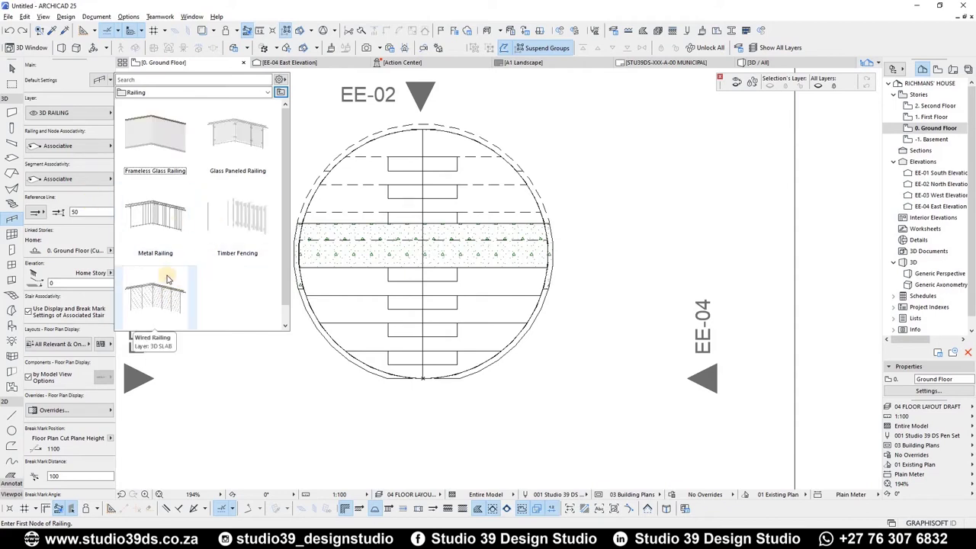
scroll(217, 172, down, 1)
scroll(190, 161, up, 1)
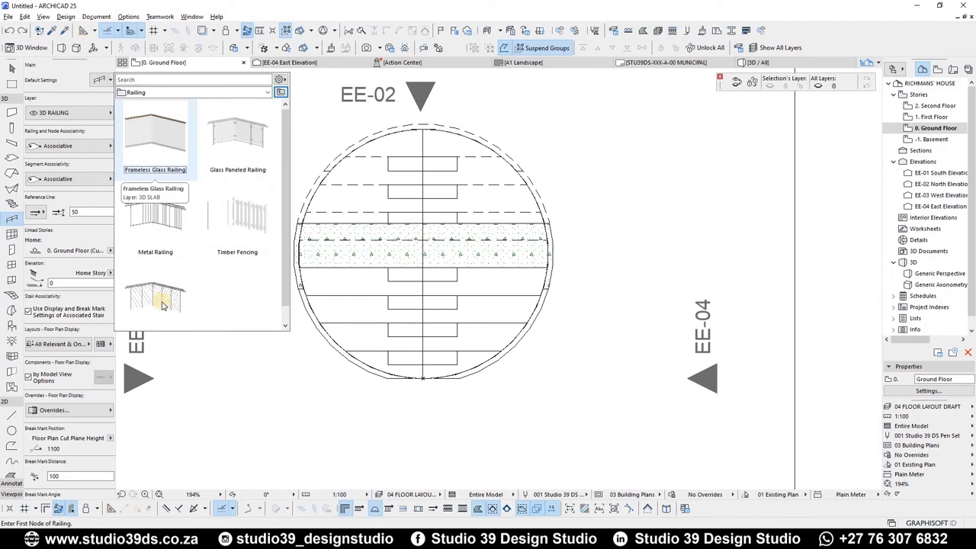
click(169, 153)
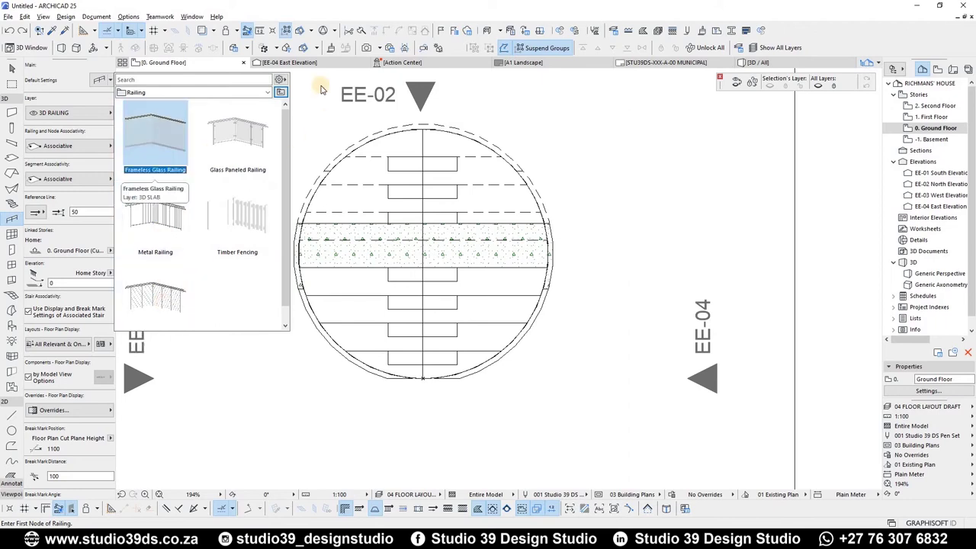
double_click(130, 142)
Step: Draw a straight railing along the stair's centre line from the bottom front edge up to the last riser line
click(424, 377)
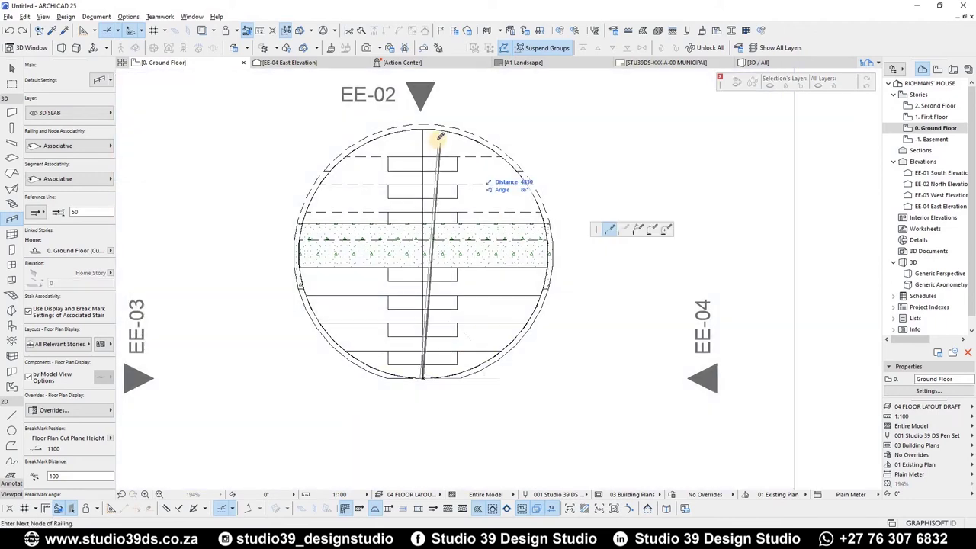
scroll(424, 124, up, 3)
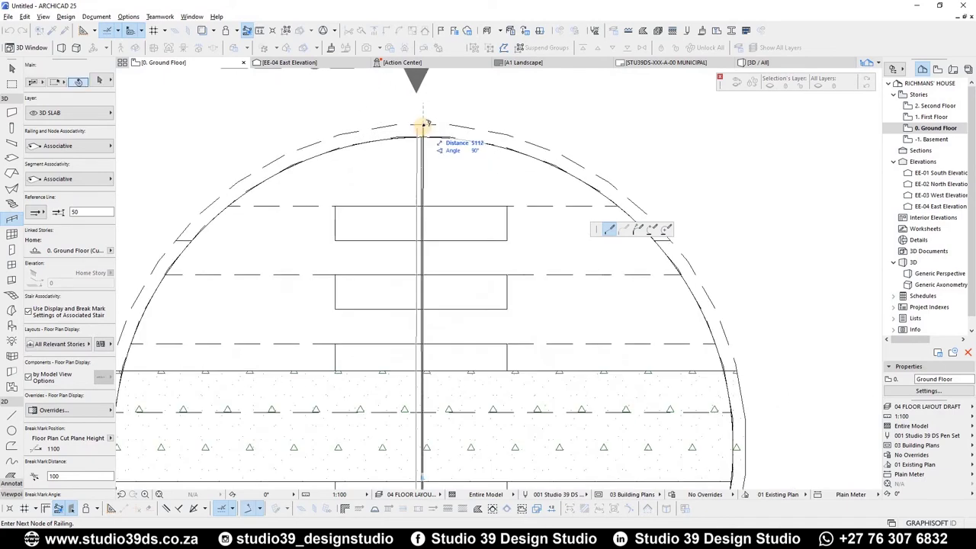
scroll(402, 138, down, 3)
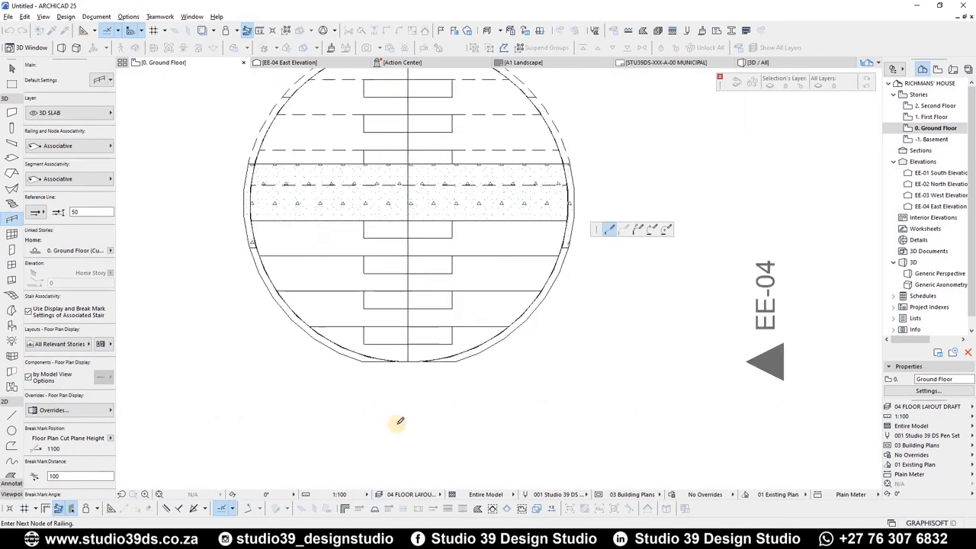
scroll(432, 414, up, 3)
click(427, 385)
click(425, 385)
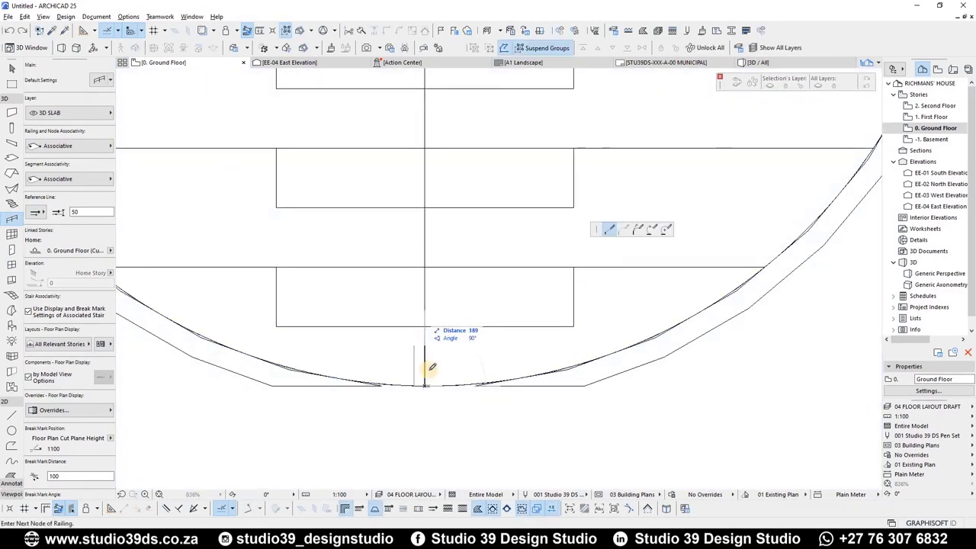
click(427, 386)
click(428, 386)
scroll(433, 297, down, 3)
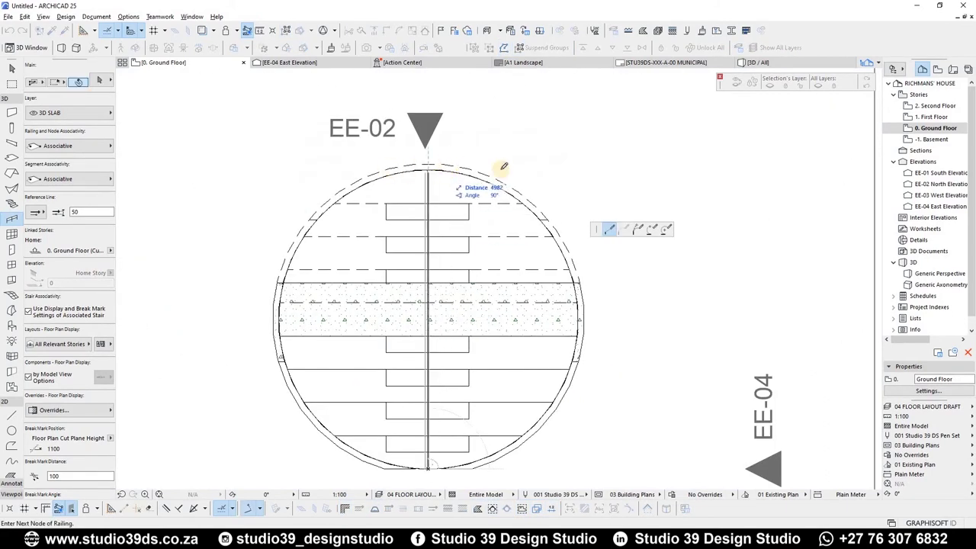
scroll(559, 167, up, 3)
key(Escape)
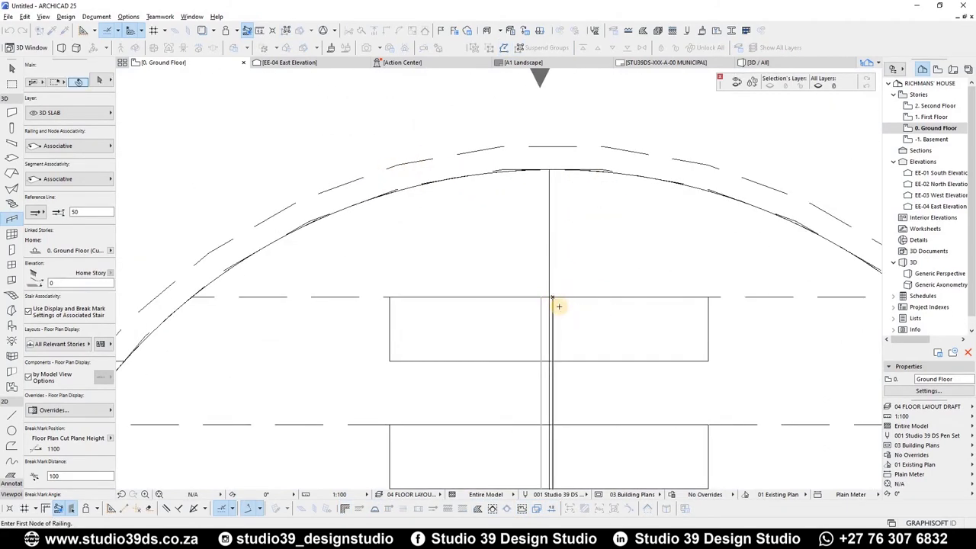
key(Escape)
click(541, 317)
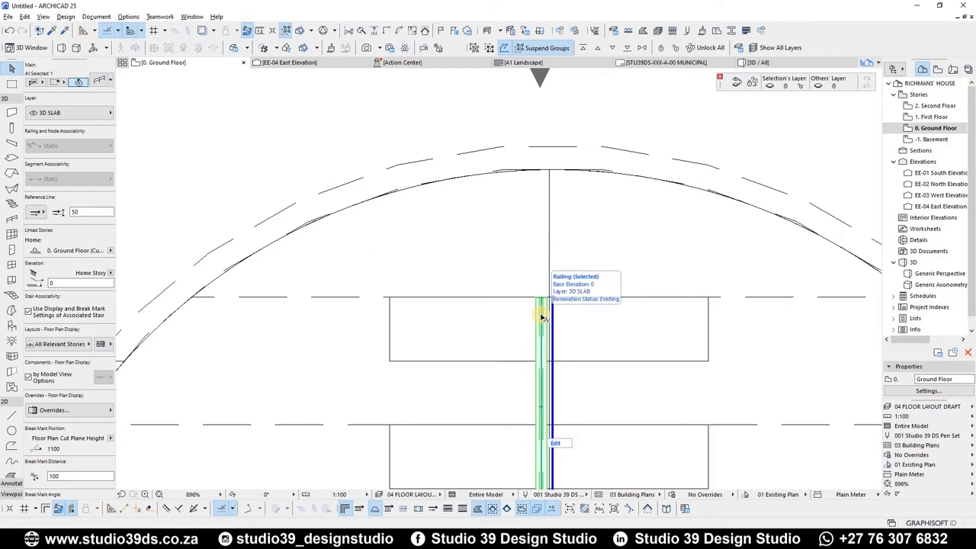
scroll(564, 252, down, 3)
scroll(429, 257, down, 2)
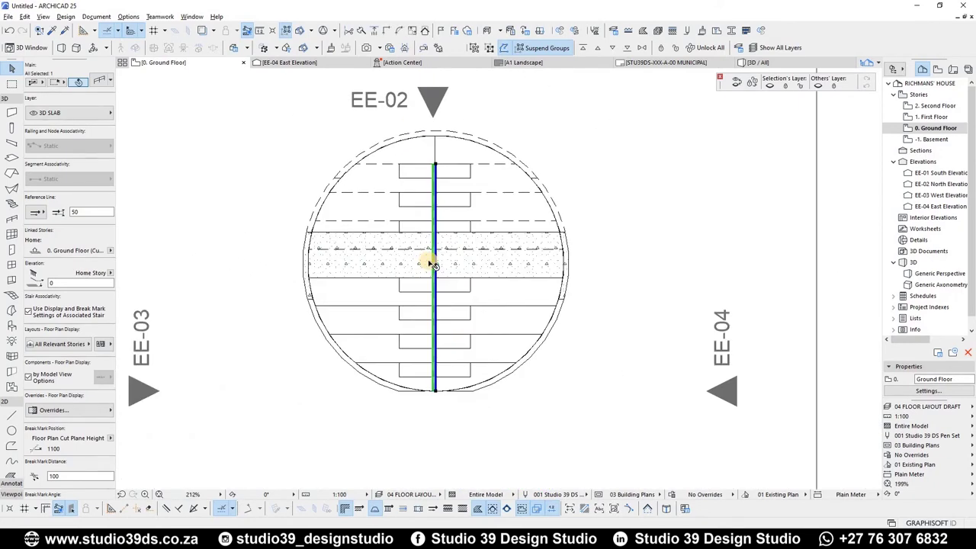
scroll(425, 207, up, 2)
middle_drag(424, 214, 420, 284)
click(417, 113)
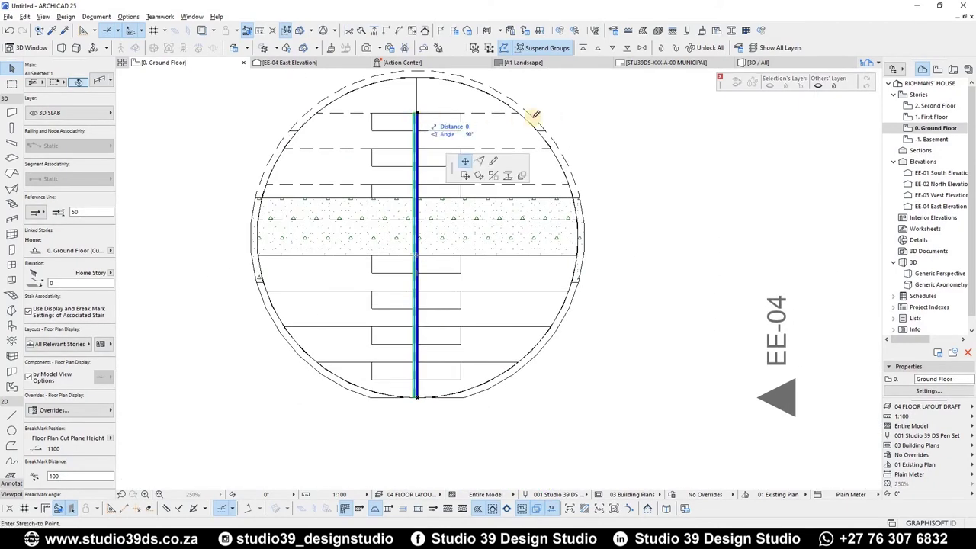
scroll(518, 118, up, 2)
Step: In 3D, raise the railing's upper end vertically to the First Floor level so it slopes with the stair
key(F3)
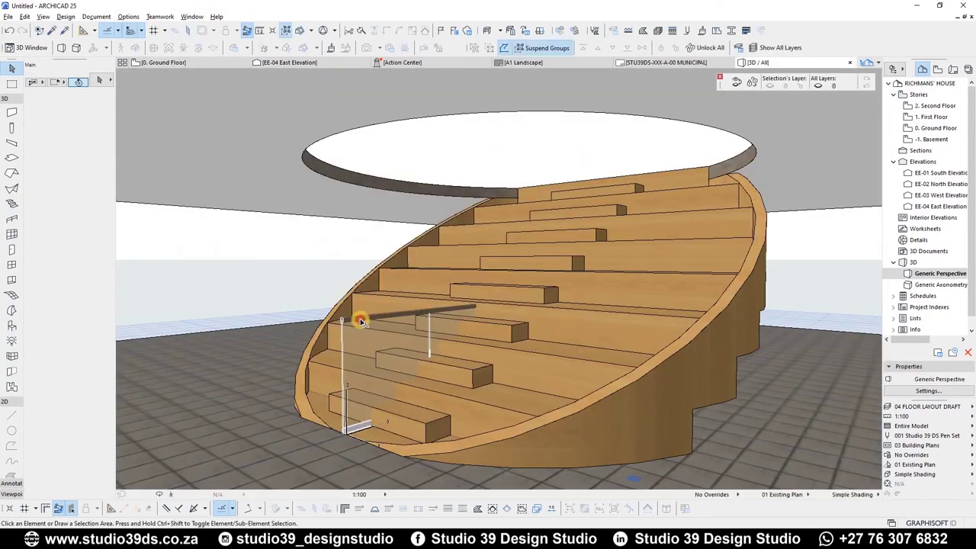
click(361, 320)
click(596, 356)
key(Escape)
click(598, 354)
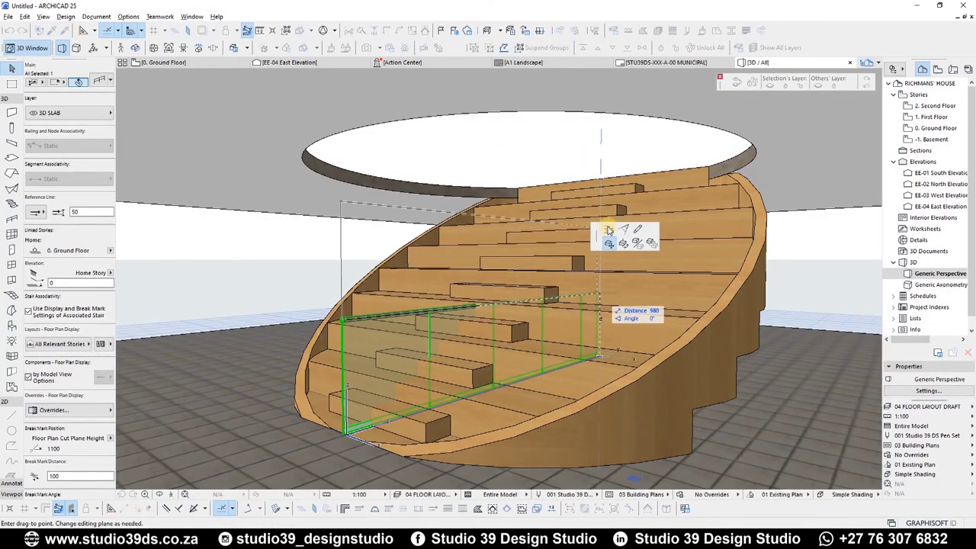
click(609, 230)
click(711, 167)
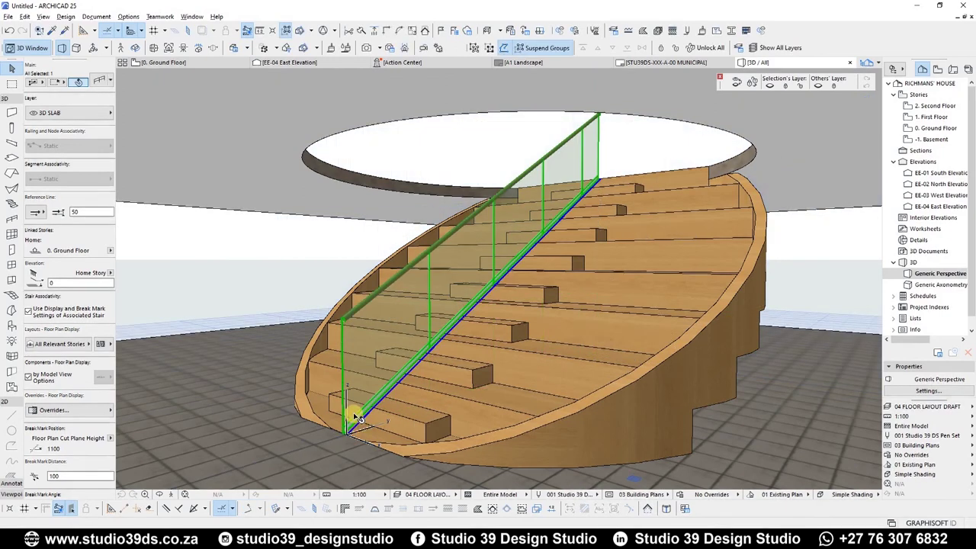
Step: Remove the glass panels from the sloped railing's segment, leaving only its toprail
scroll(369, 402, up, 2)
scroll(457, 340, down, 4)
shift+middle_drag(471, 332, 461, 327)
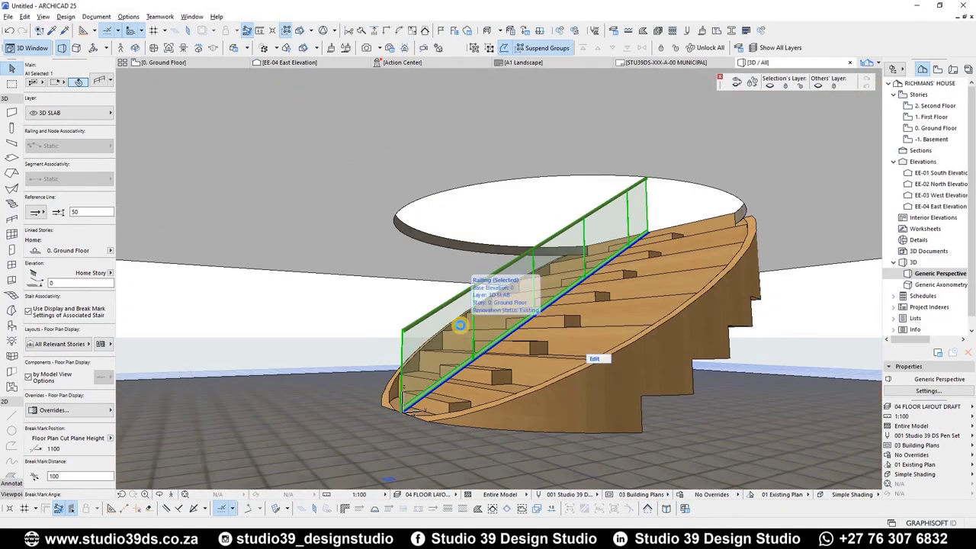
key(ctrl+t)
click(371, 89)
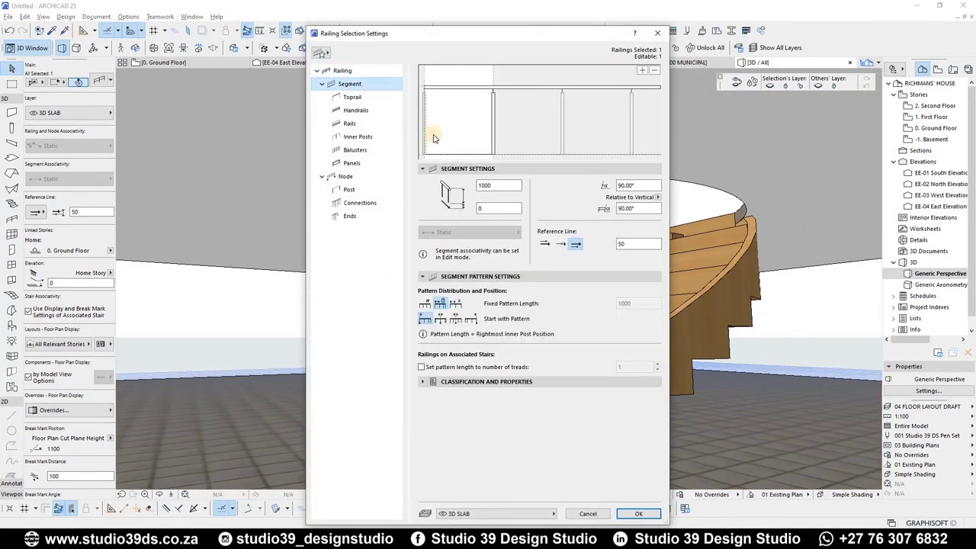
click(434, 135)
click(585, 205)
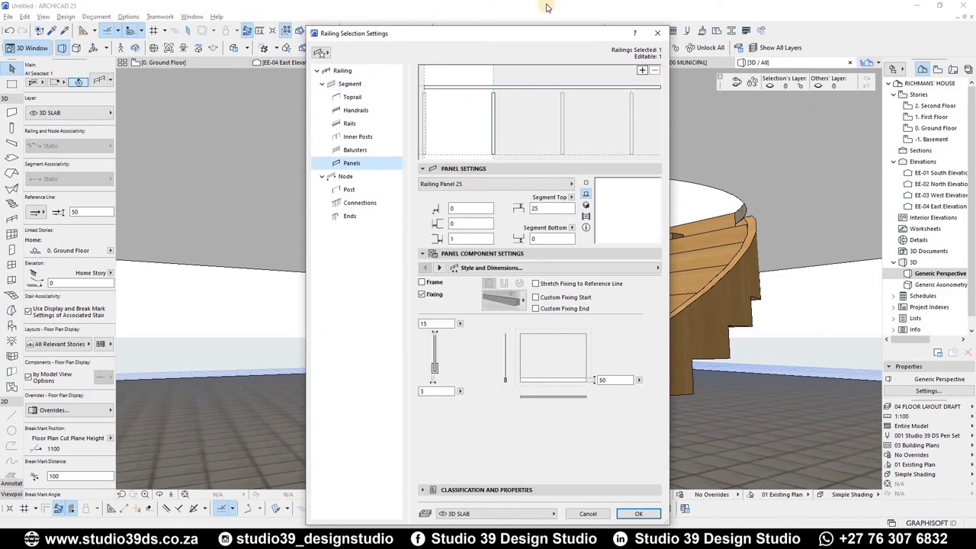
drag(200, 61, 200, 35)
click(412, 513)
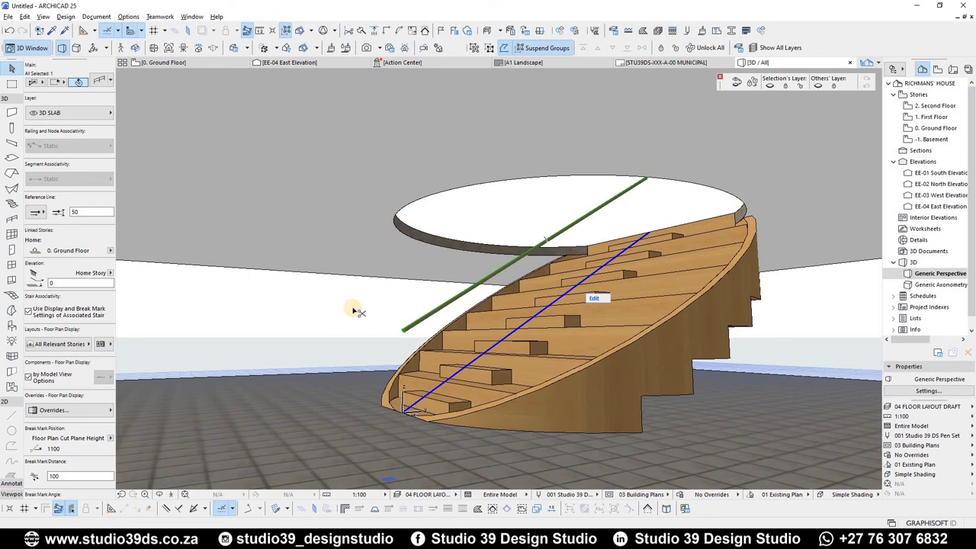
Step: Override the toprail's surface with Metal - Stainless Steel
key(ctrl+t)
click(234, 81)
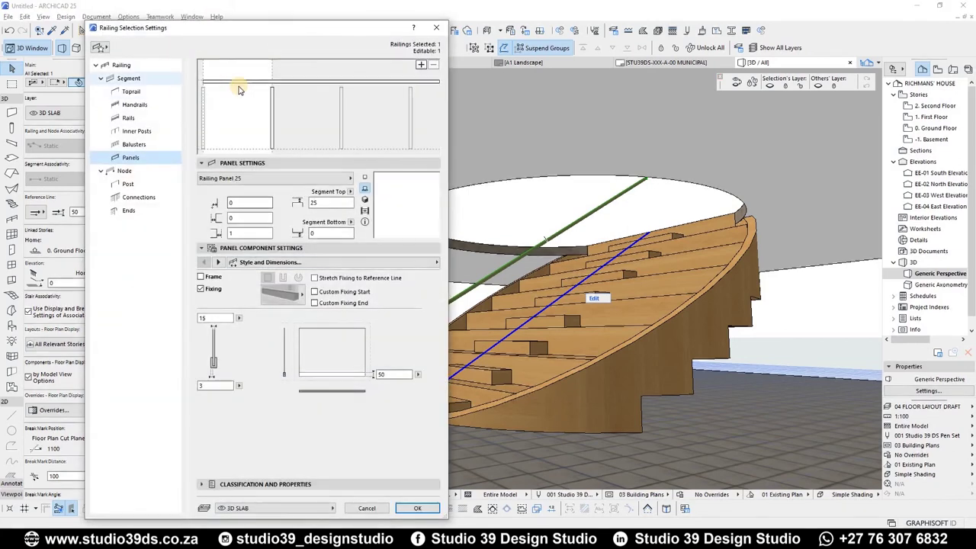
click(218, 261)
click(218, 261)
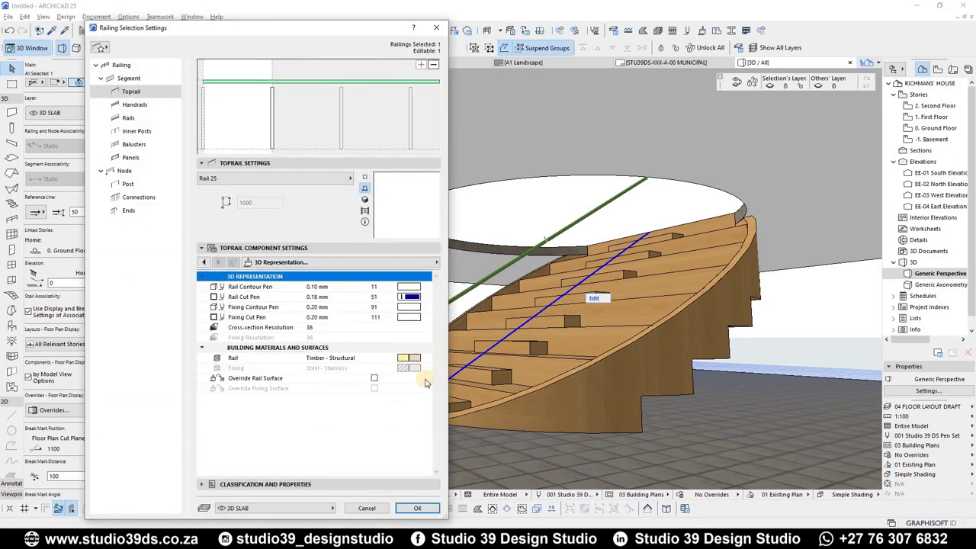
click(373, 379)
click(366, 385)
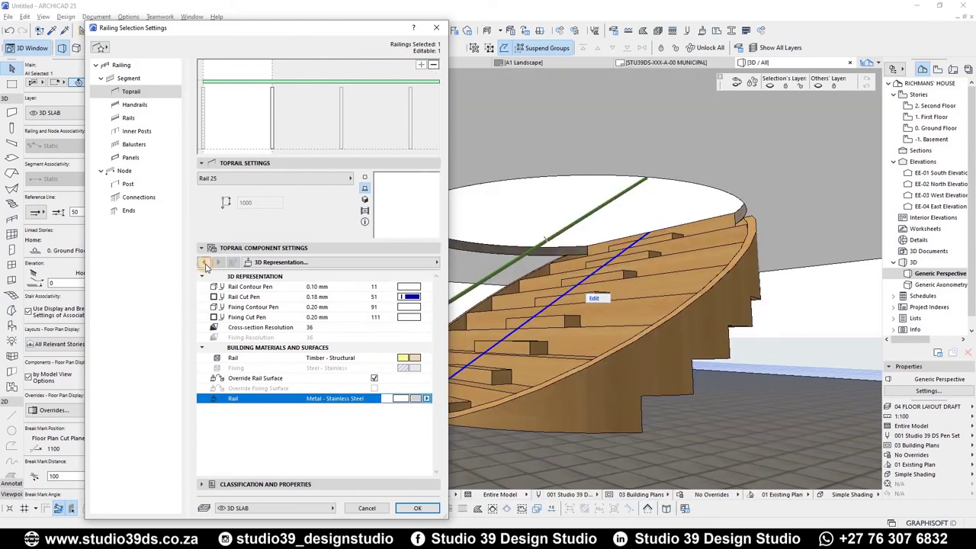
click(204, 263)
click(427, 326)
click(438, 326)
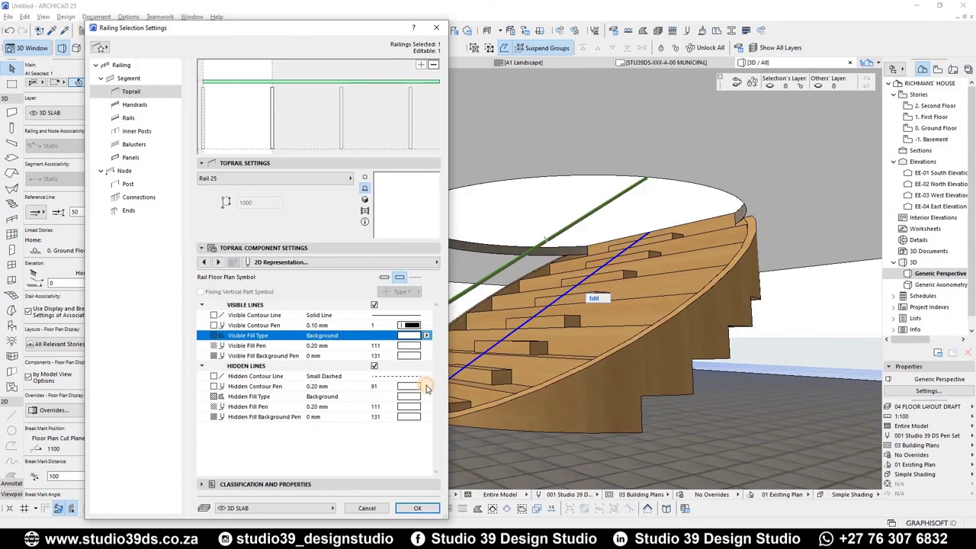
click(204, 262)
click(205, 264)
key(Escape)
key(Escape)
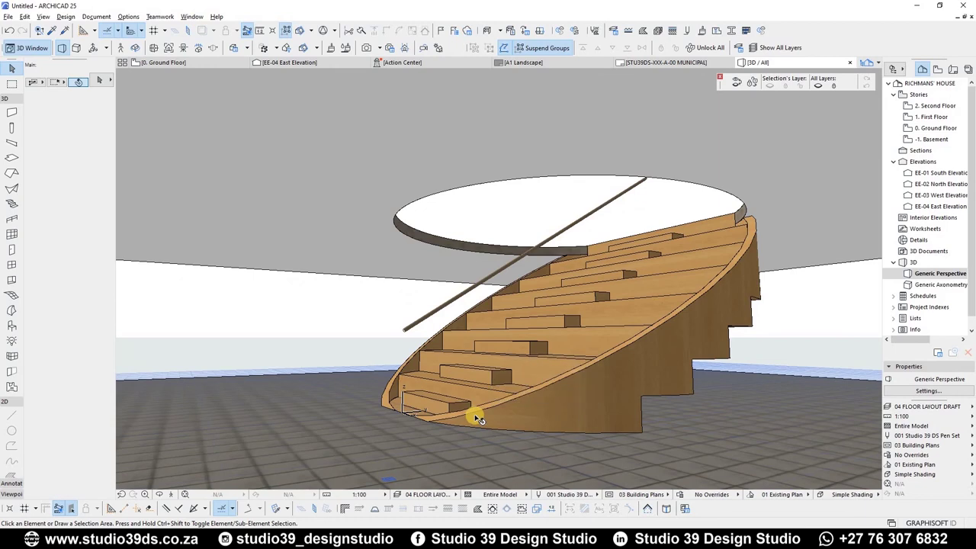
Step: On the Ground Floor plan, stretch the railing's upper end along the last riser line to the east side of the circle
key(F2)
click(372, 329)
key(Escape)
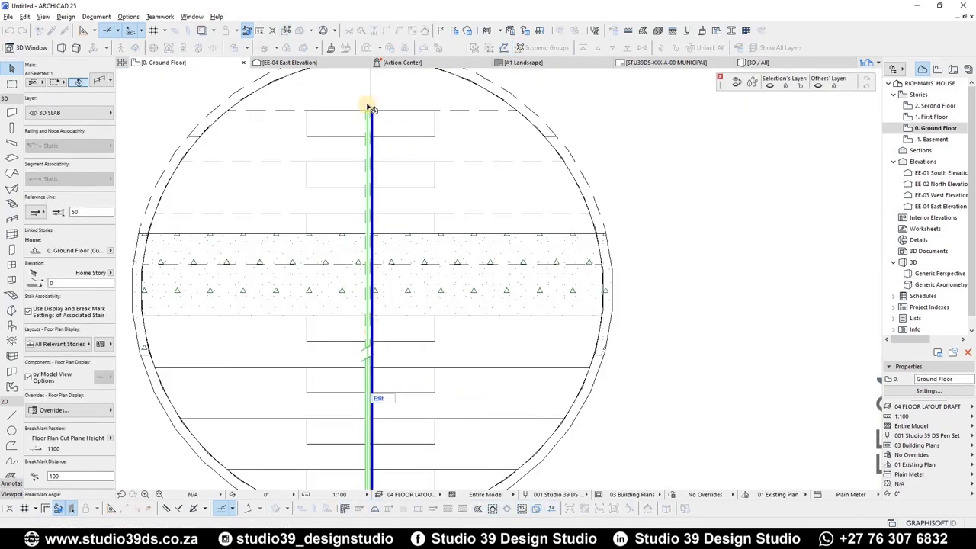
click(371, 112)
scroll(461, 118, down, 2)
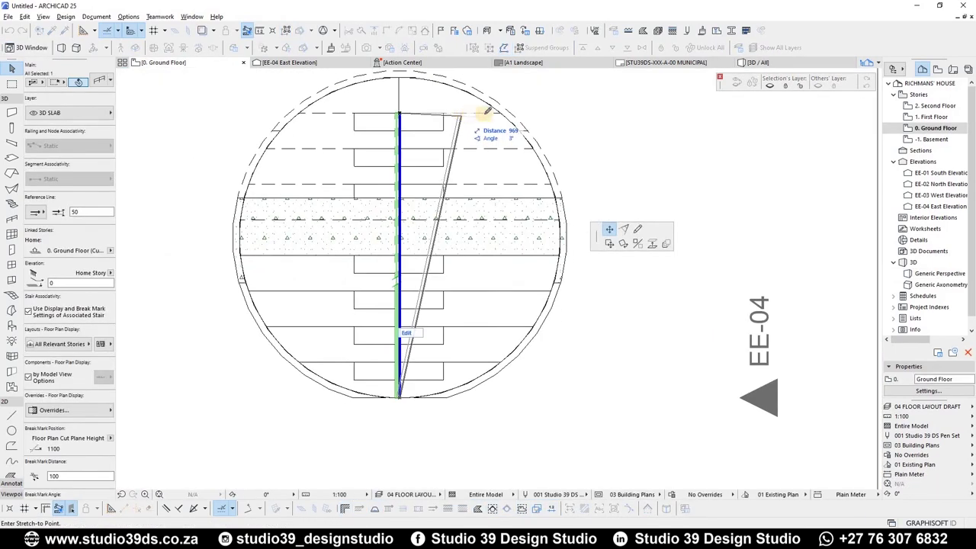
click(504, 238)
Step: Stretch the railing's lower end about 737 mm east to the shell's outer base corner, and its upper end to the shell's outer edge
scroll(404, 399, up, 4)
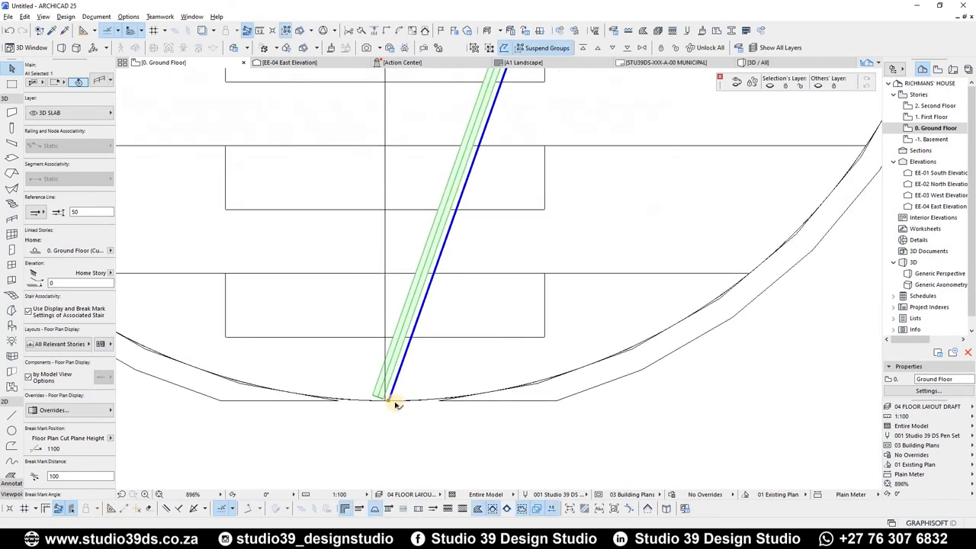
click(388, 400)
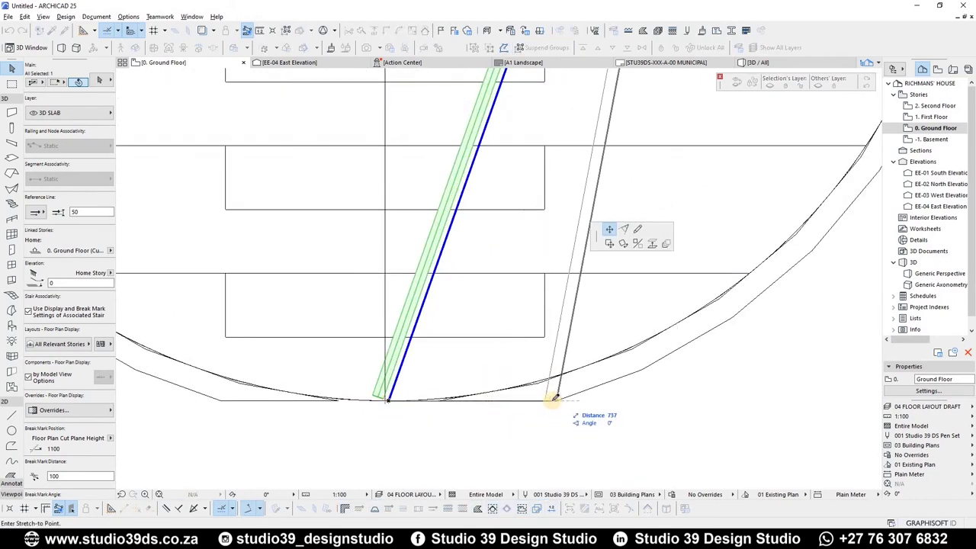
click(387, 397)
scroll(463, 200, down, 4)
scroll(565, 202, up, 6)
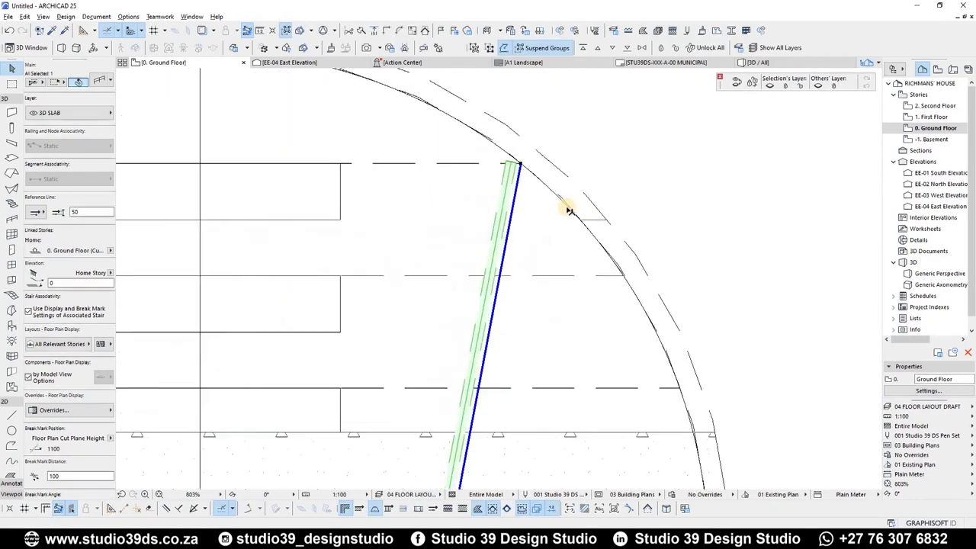
click(554, 196)
click(614, 196)
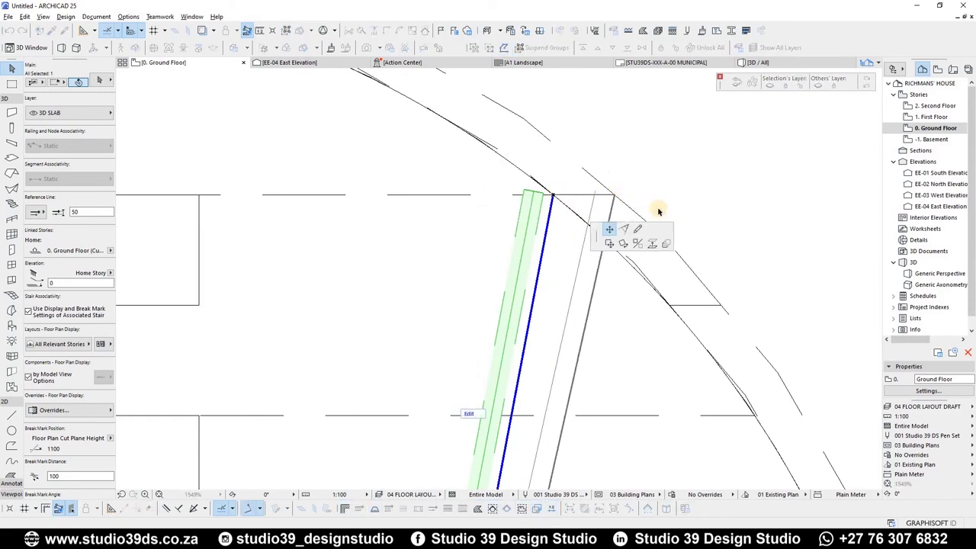
Step: Curve the railing segment to follow the shell's outer east edge, and check it in 3D
scroll(564, 189, down, 4)
scroll(536, 289, down, 2)
scroll(490, 262, up, 4)
click(490, 263)
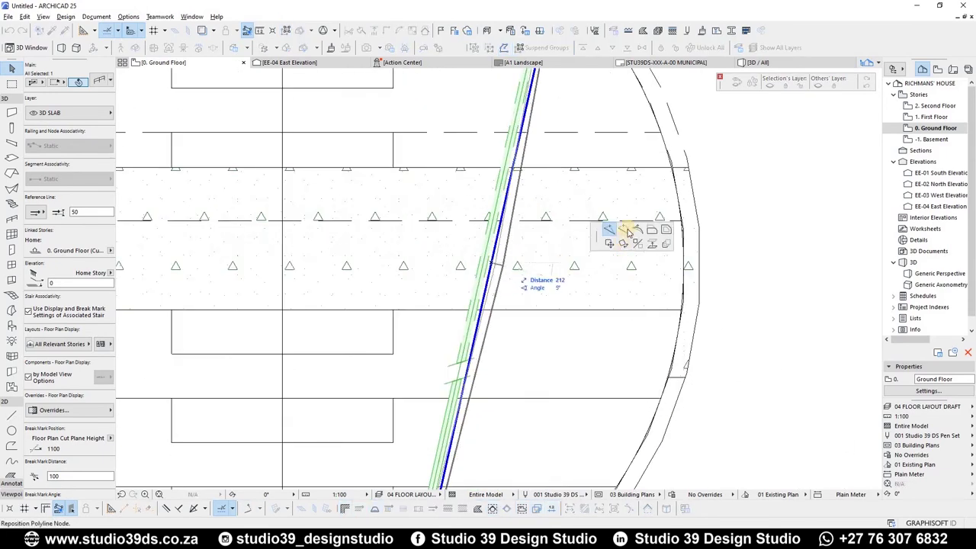
click(700, 247)
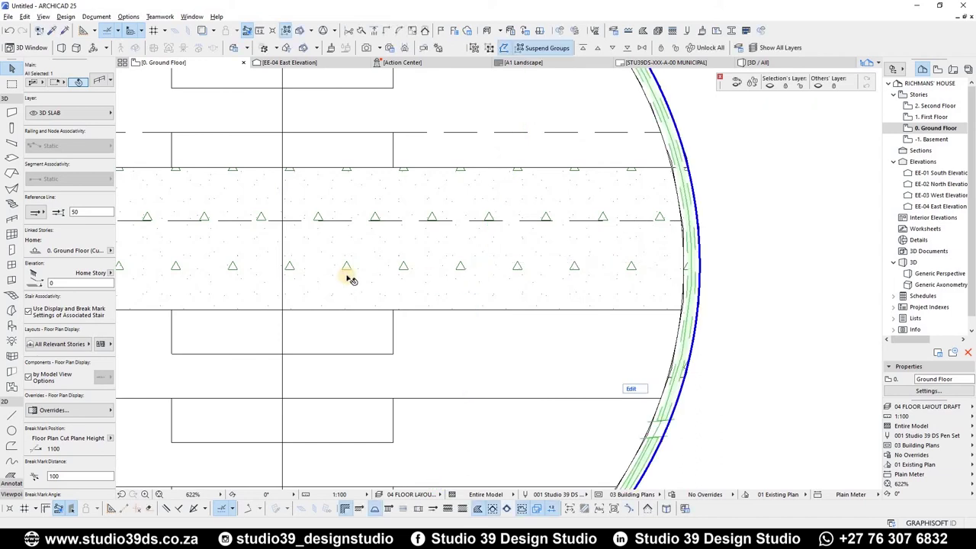
key(F3)
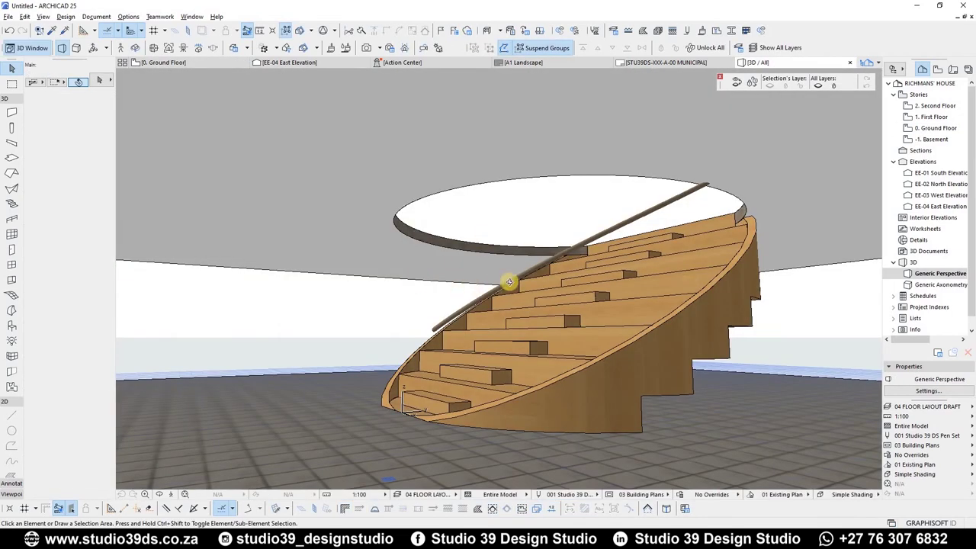
shift+middle_drag(510, 282, 516, 310)
scroll(518, 314, up, 3)
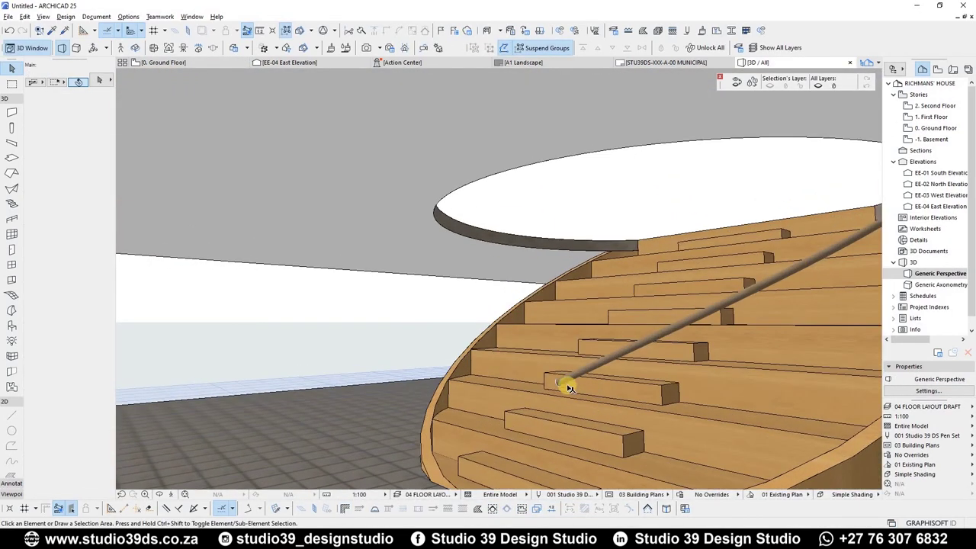
Step: Mirror a copy of the curved railing about the stair's vertical centre line on the Ground Floor plan
key(F2)
click(681, 365)
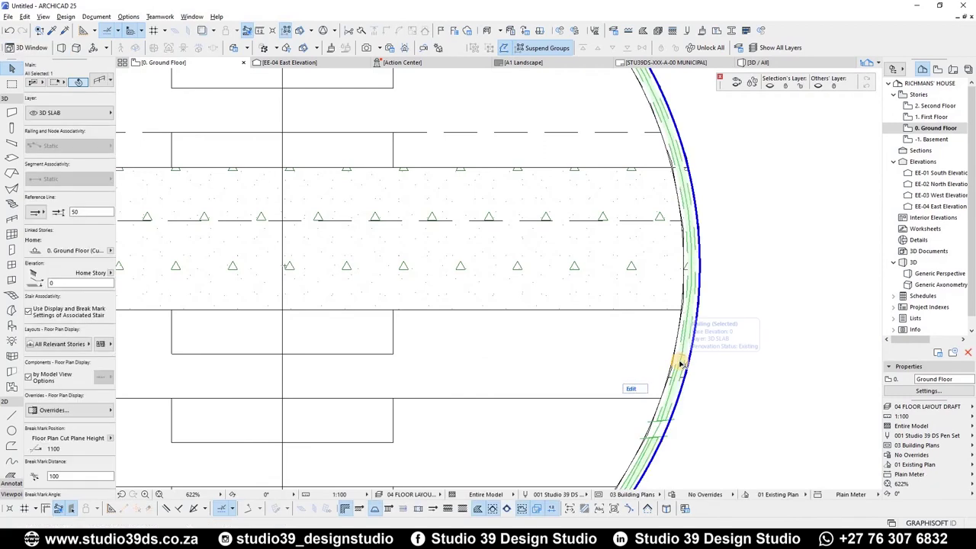
key(ctrl+alt+m)
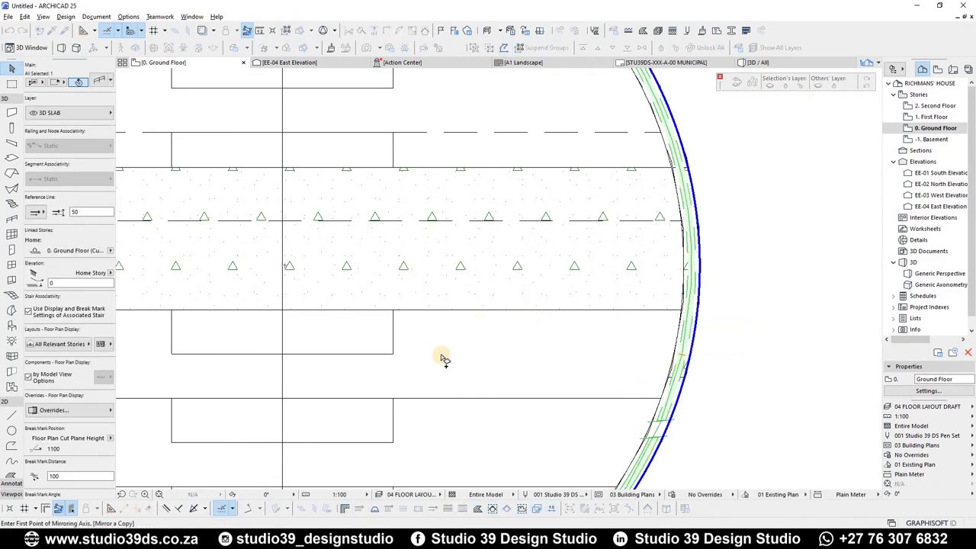
scroll(444, 358, down, 3)
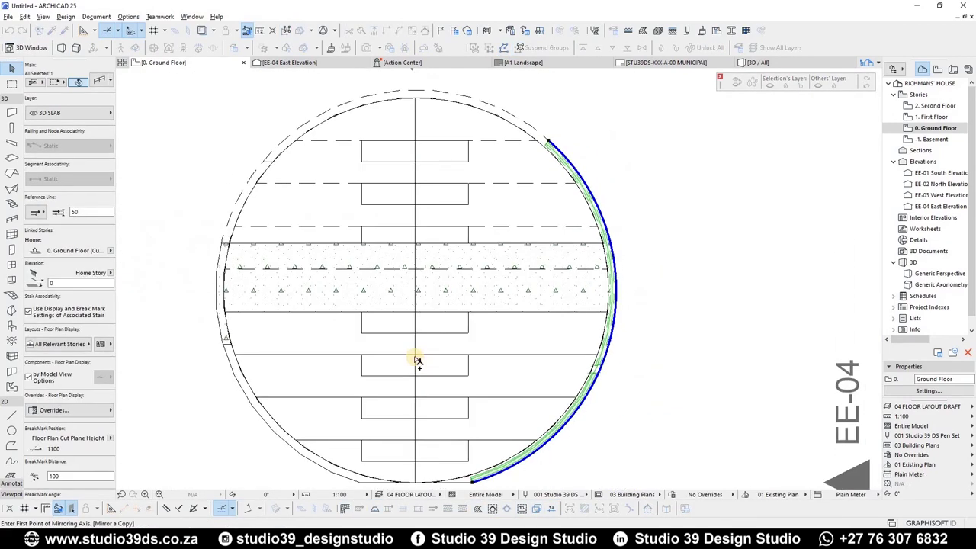
click(415, 251)
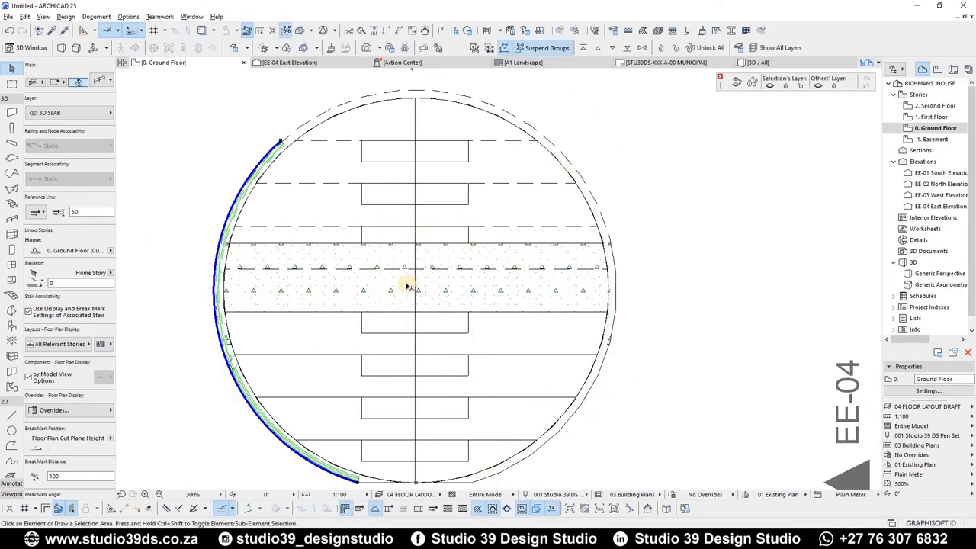
Step: Examine the original and mirrored railings around the stair in 3D
key(Escape)
key(F3)
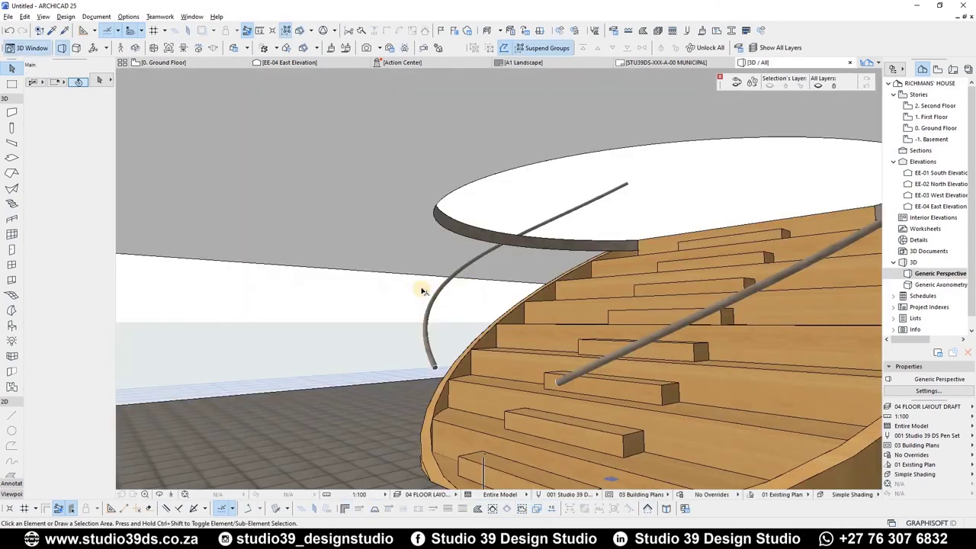
shift+middle_drag(422, 291, 422, 266)
shift+middle_drag(655, 358, 568, 282)
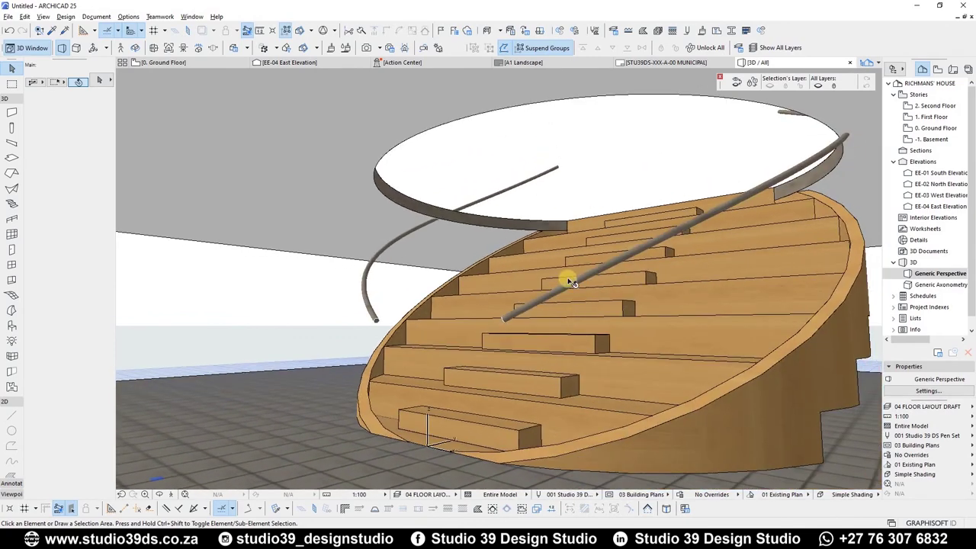
scroll(563, 292, up, 2)
scroll(549, 304, down, 3)
shift+middle_drag(431, 236, 451, 256)
Step: On the Ground Floor plan, bow the east railing segment outward beyond the shell's outer edge, and check it in 3D
key(F2)
click(255, 412)
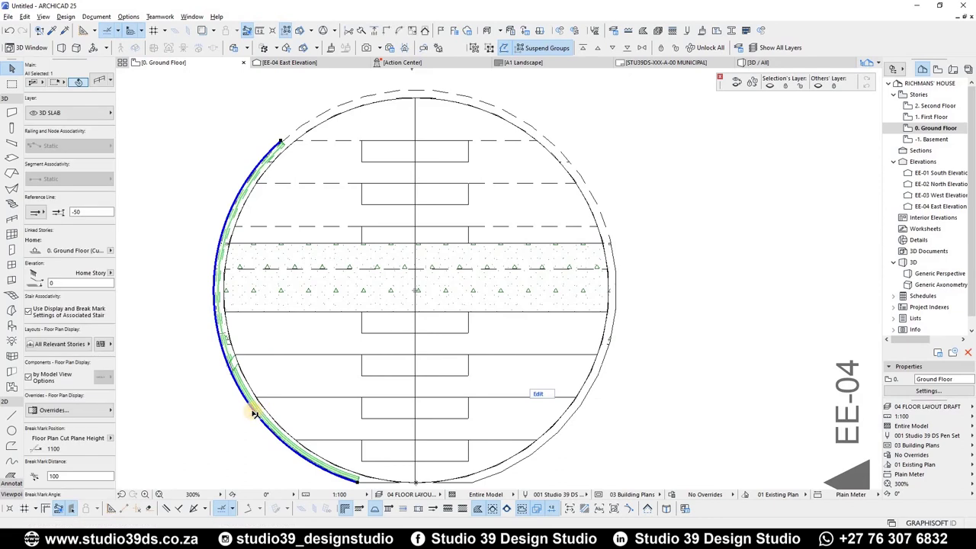
click(255, 413)
click(651, 230)
click(554, 428)
click(578, 410)
click(577, 410)
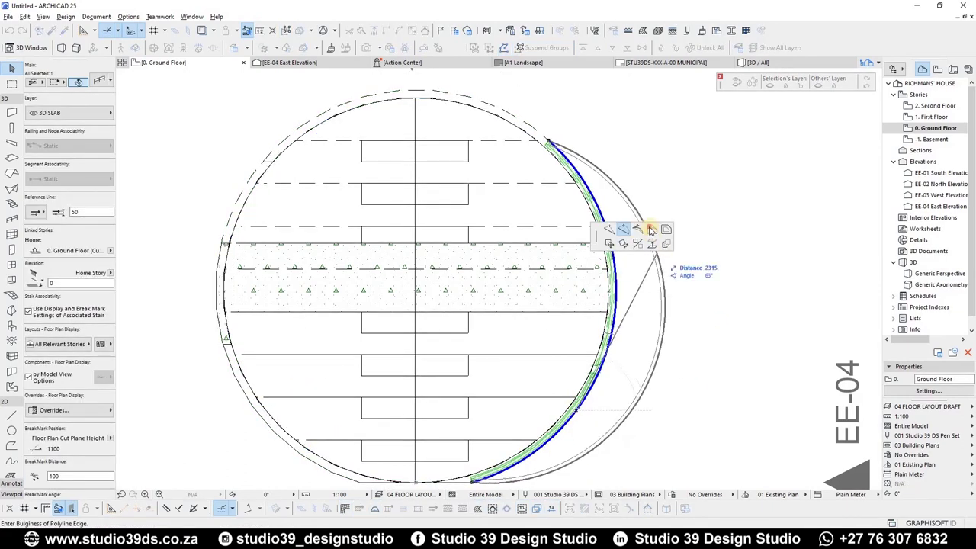
click(652, 229)
click(670, 404)
key(F3)
shift+middle_drag(647, 389, 496, 324)
scroll(545, 248, up, 1)
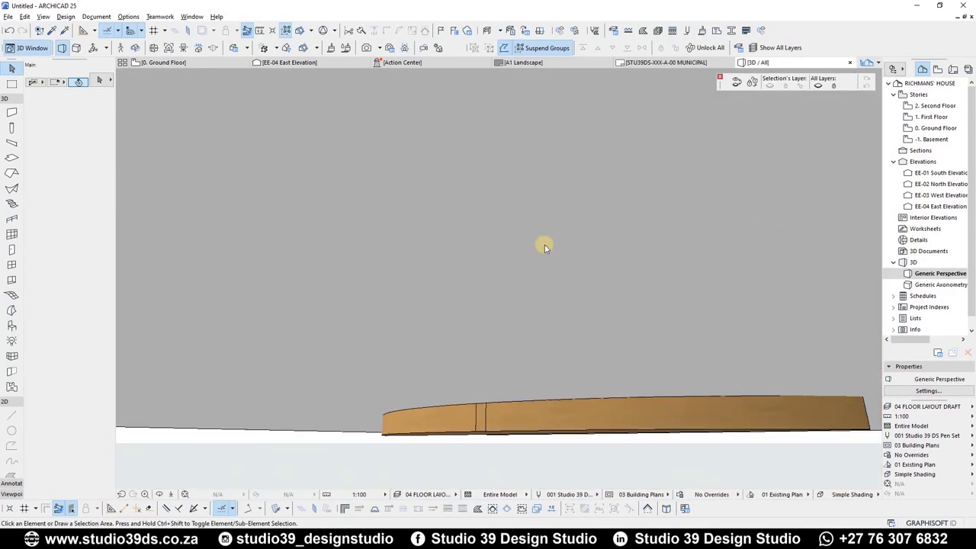
shift+middle_drag(545, 248, 499, 279)
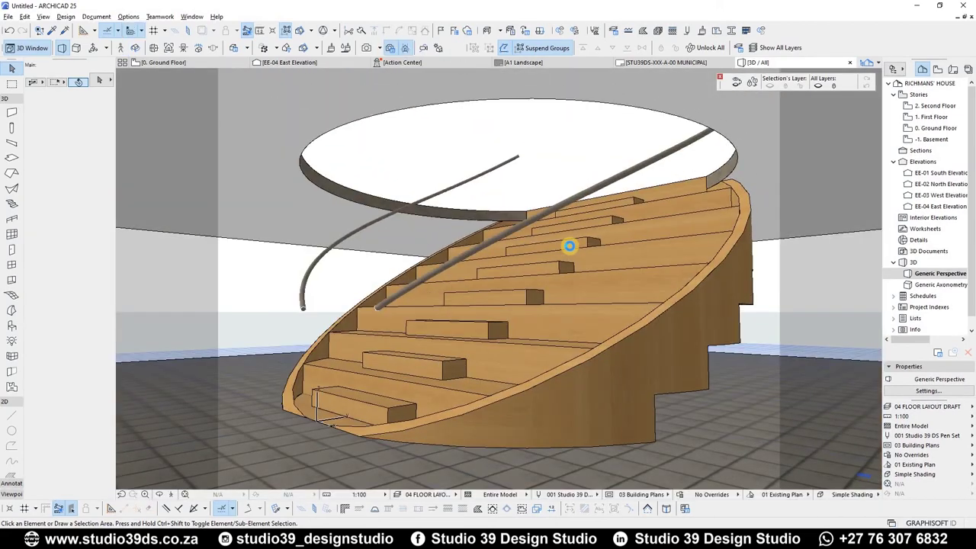